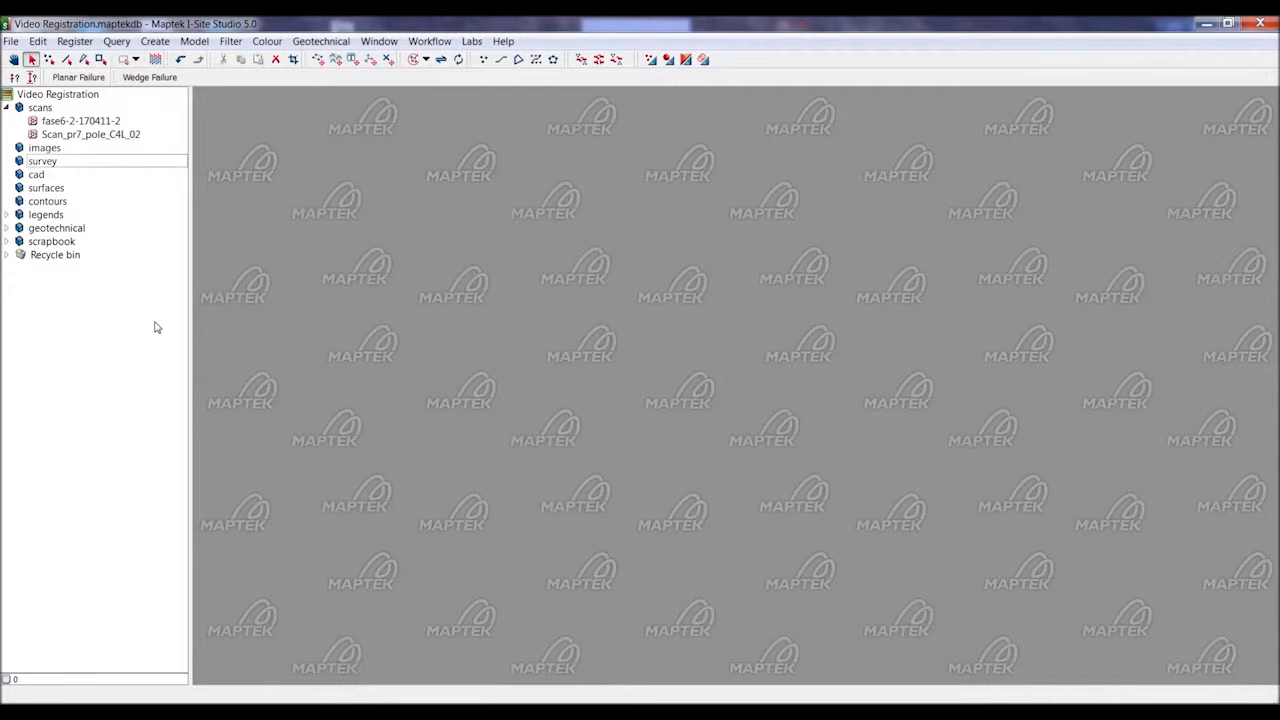
Step: Display the fase6-2-170411-2 scan in a new view and set the centre of rotation on its lower bench face
click(85, 121)
drag(85, 121, 517, 345)
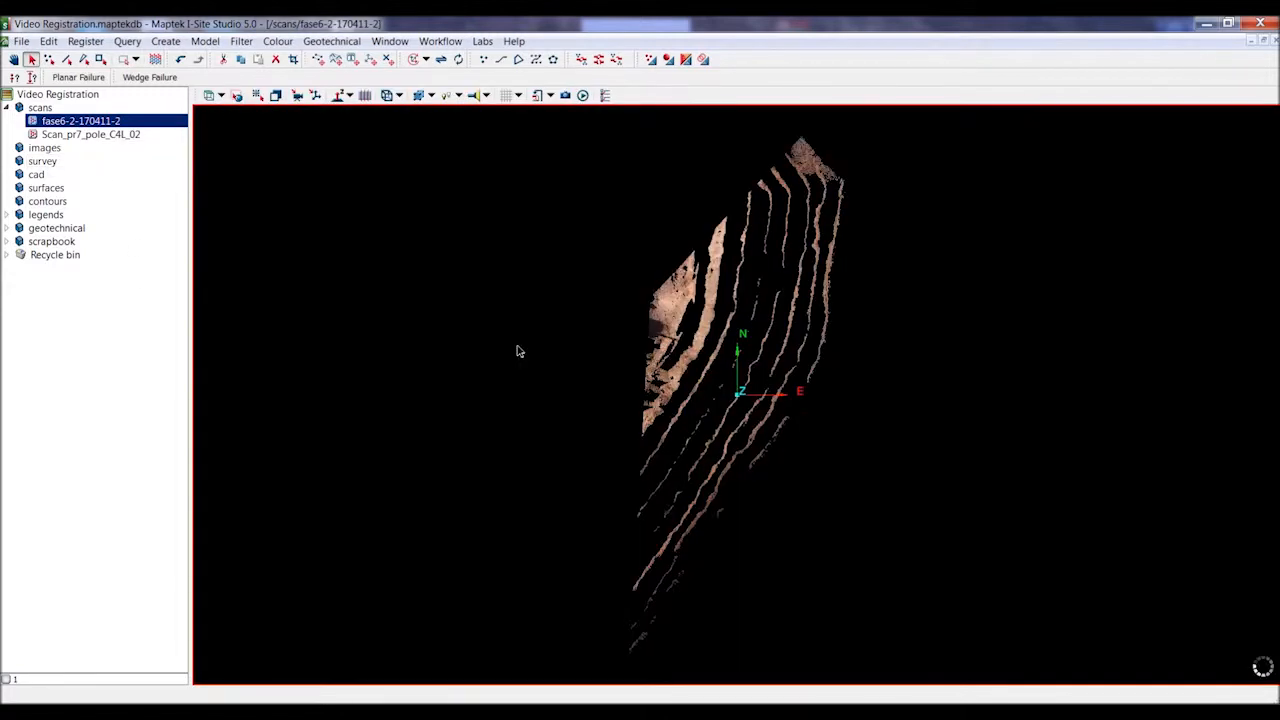
right_drag(657, 440, 848, 214)
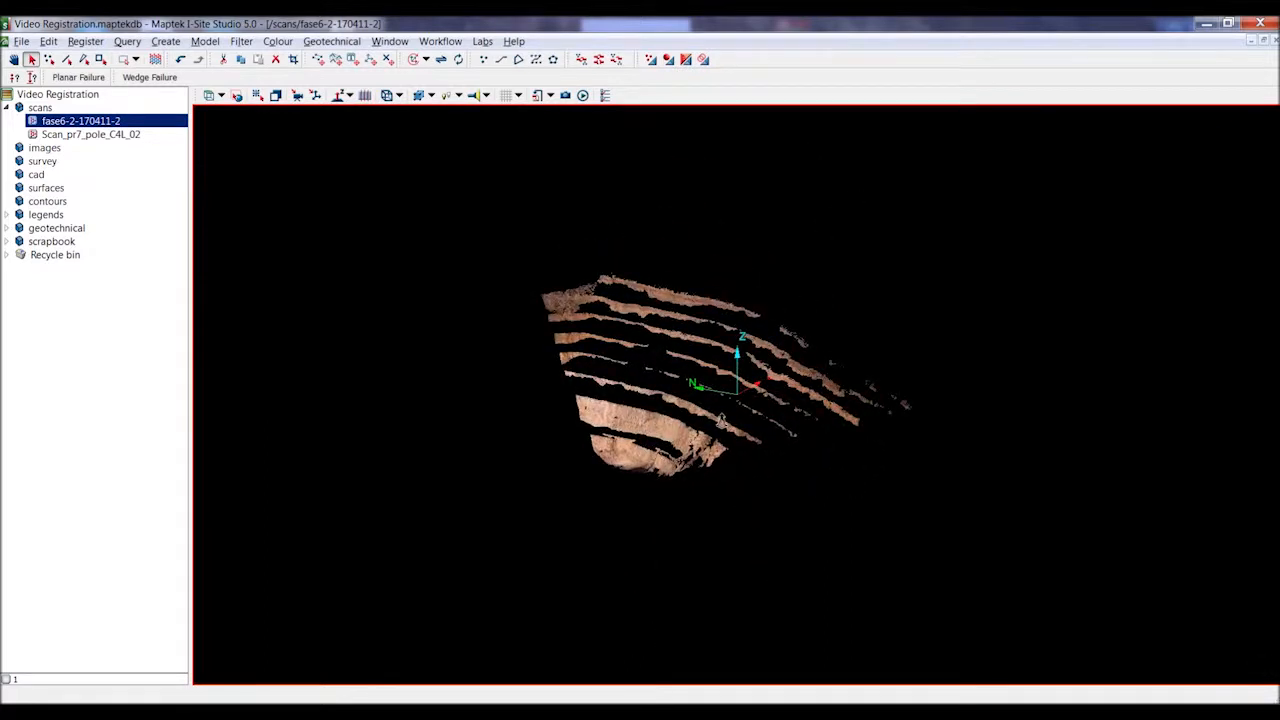
scroll(722, 422, up, 6)
middle_drag(545, 568, 856, 321)
key(r)
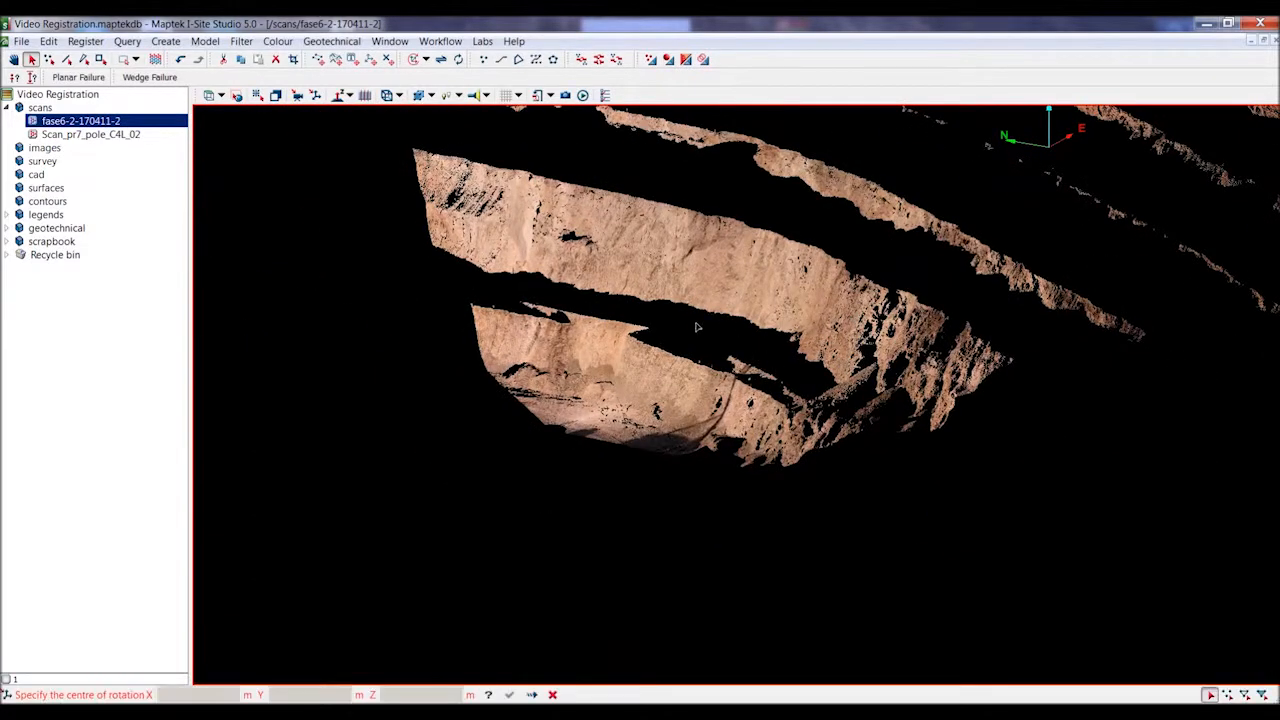
click(633, 357)
right_drag(594, 385, 701, 372)
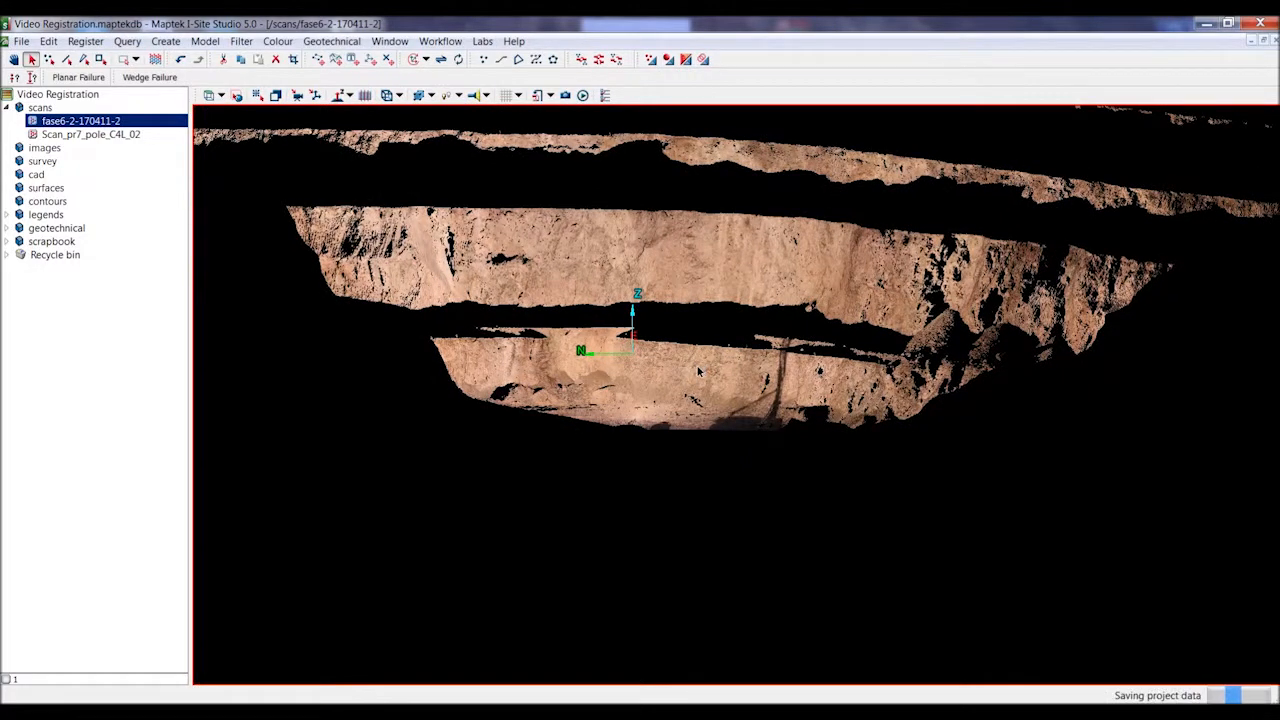
Step: View the scan from its origin and smart connect a large rectangular block of points using edge detection with connectivity 1.000
right_click(652, 348)
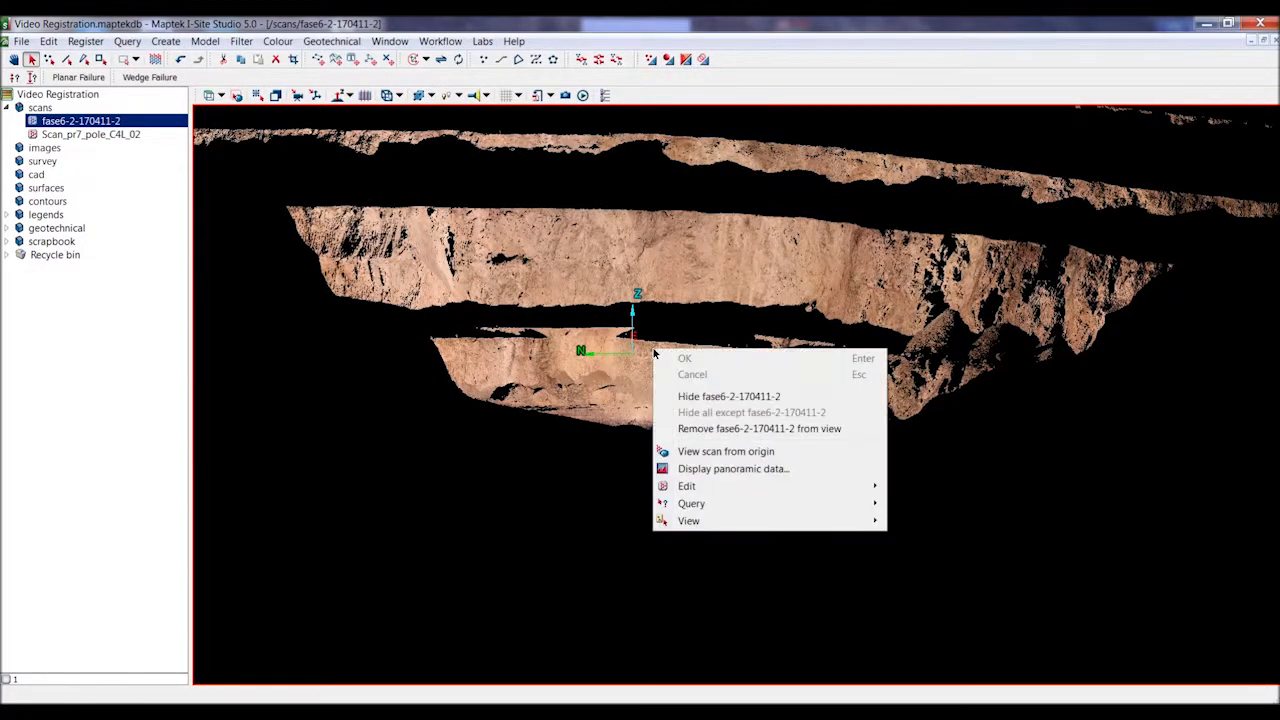
click(712, 450)
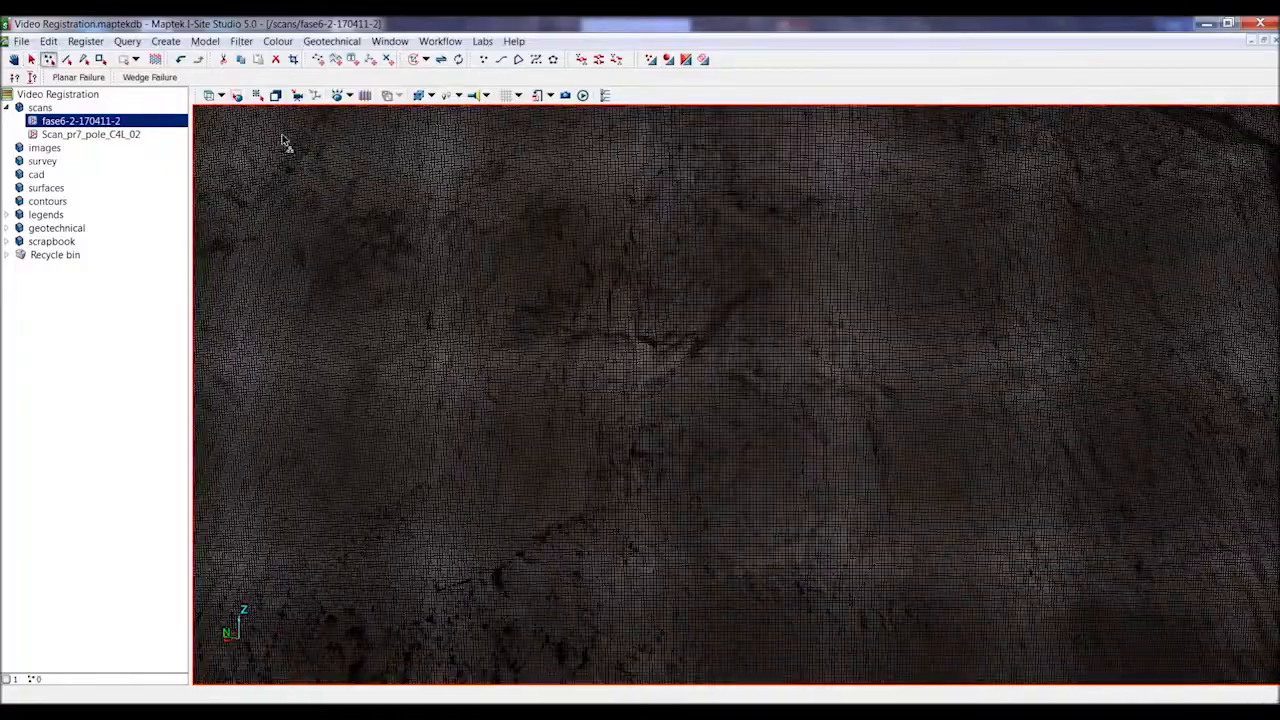
drag(281, 137, 1207, 616)
click(598, 60)
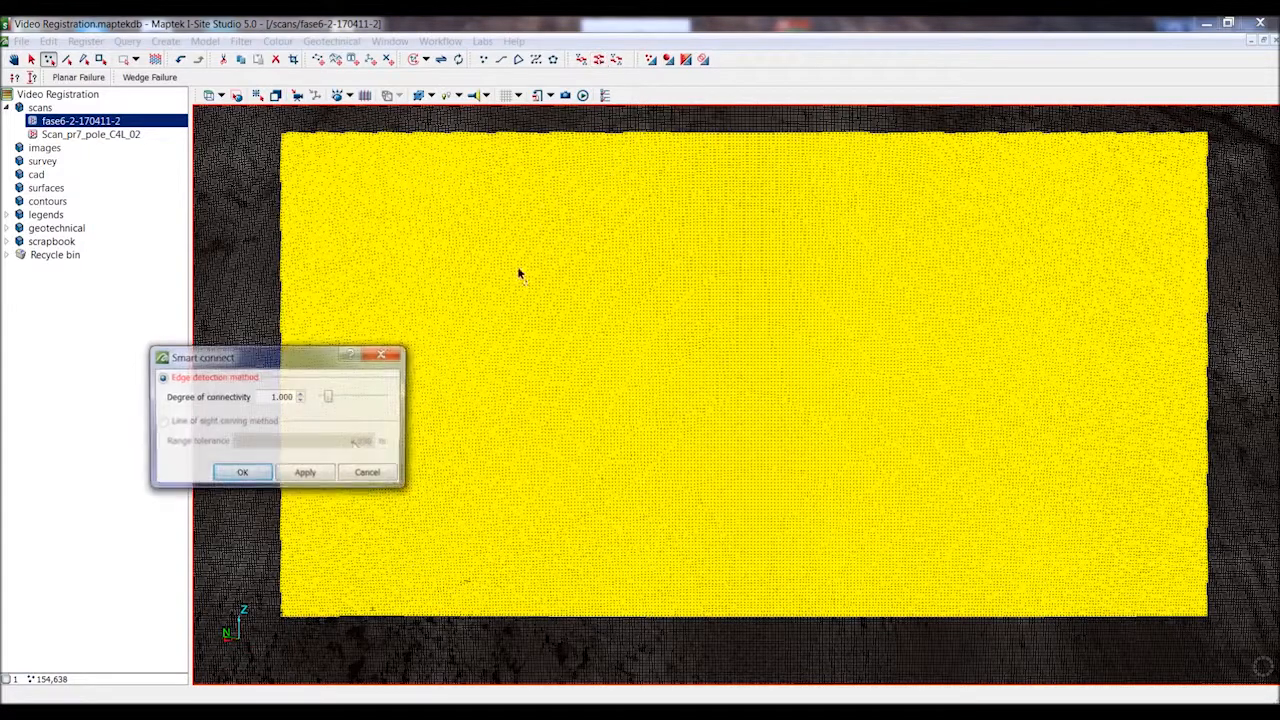
click(236, 475)
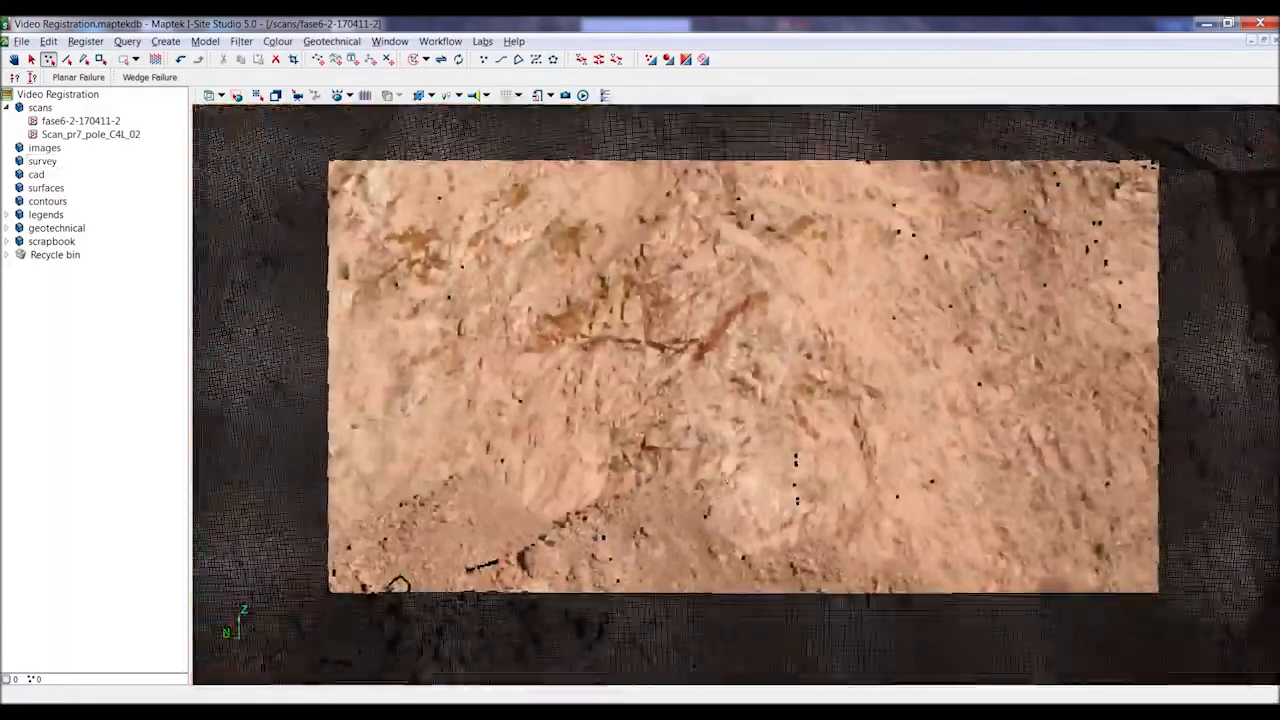
Step: Examine the connected block against the surrounding scan points and the tripod shadow, and close the fase6-2-170411-2 view
scroll(736, 395, down, 5)
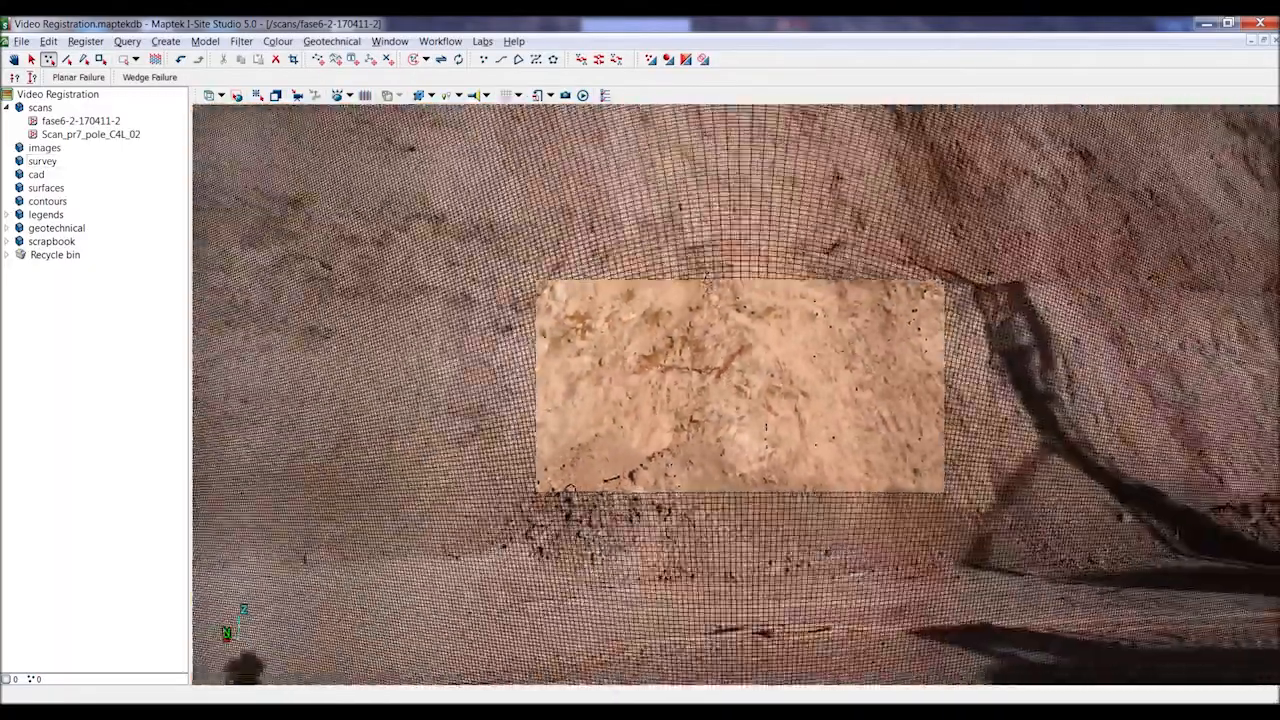
middle_drag(736, 395, 886, 330)
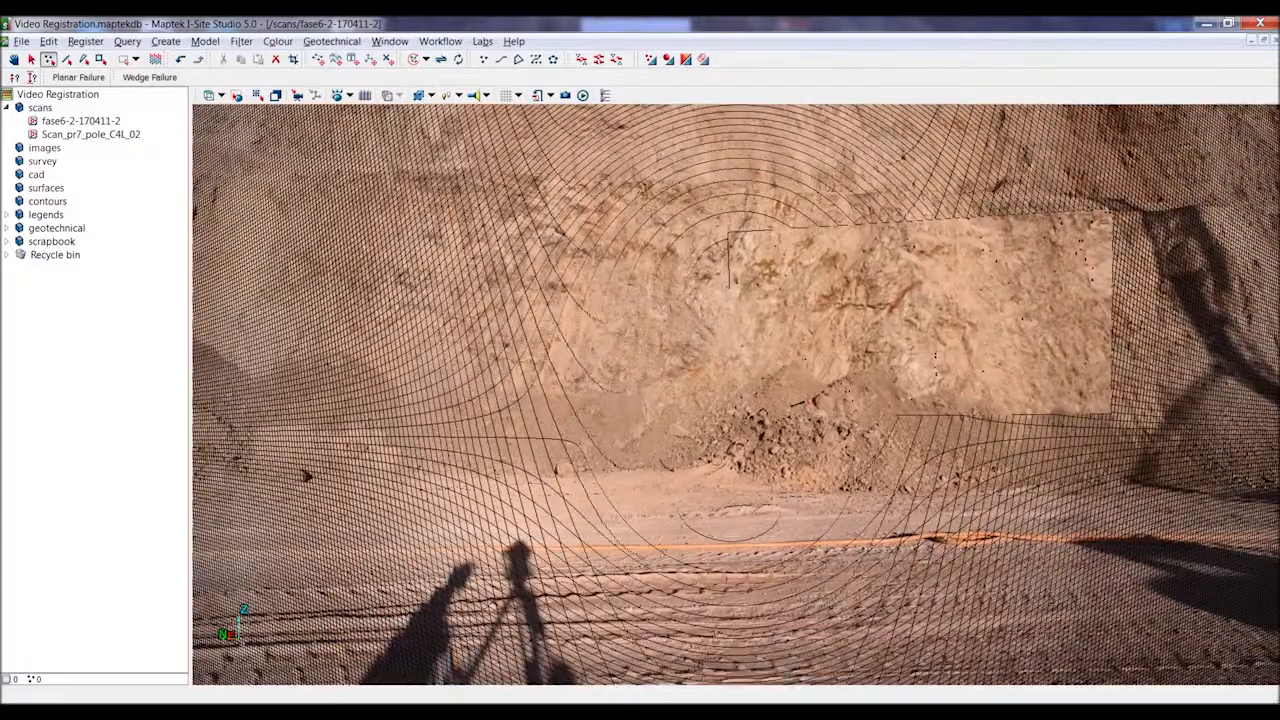
middle_drag(764, 405, 746, 390)
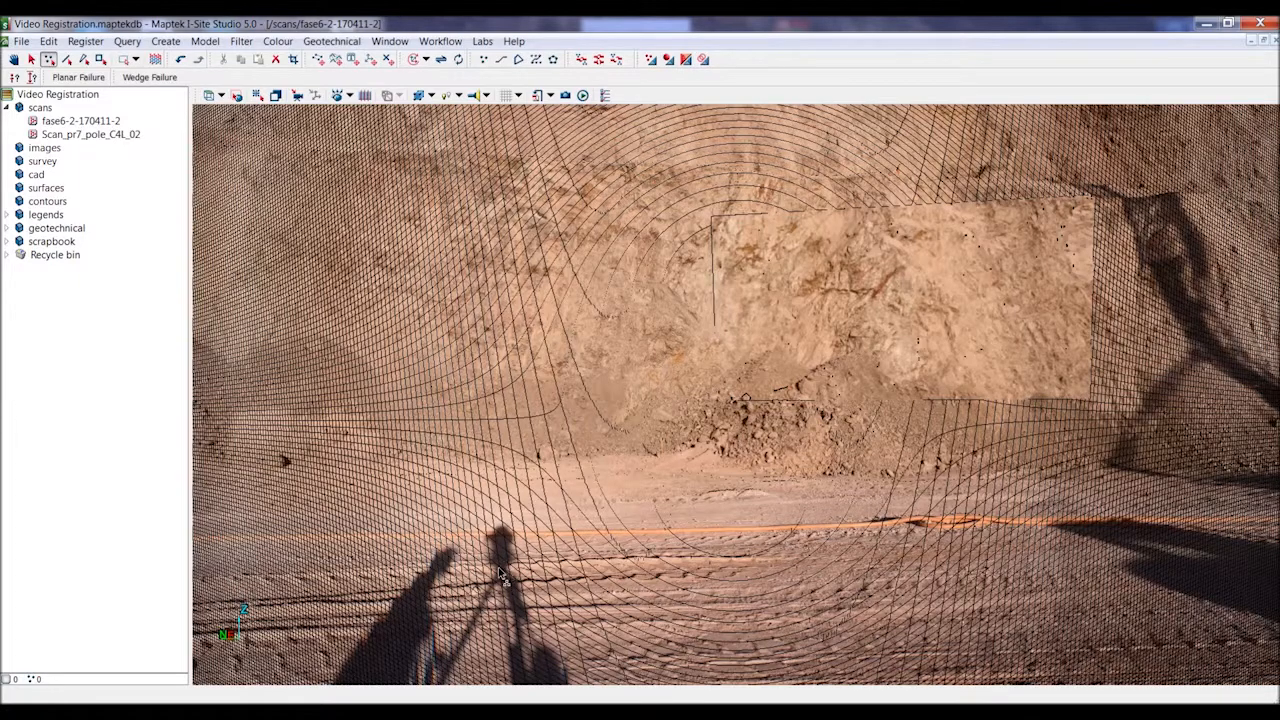
middle_drag(496, 587, 501, 549)
scroll(501, 549, down, 2)
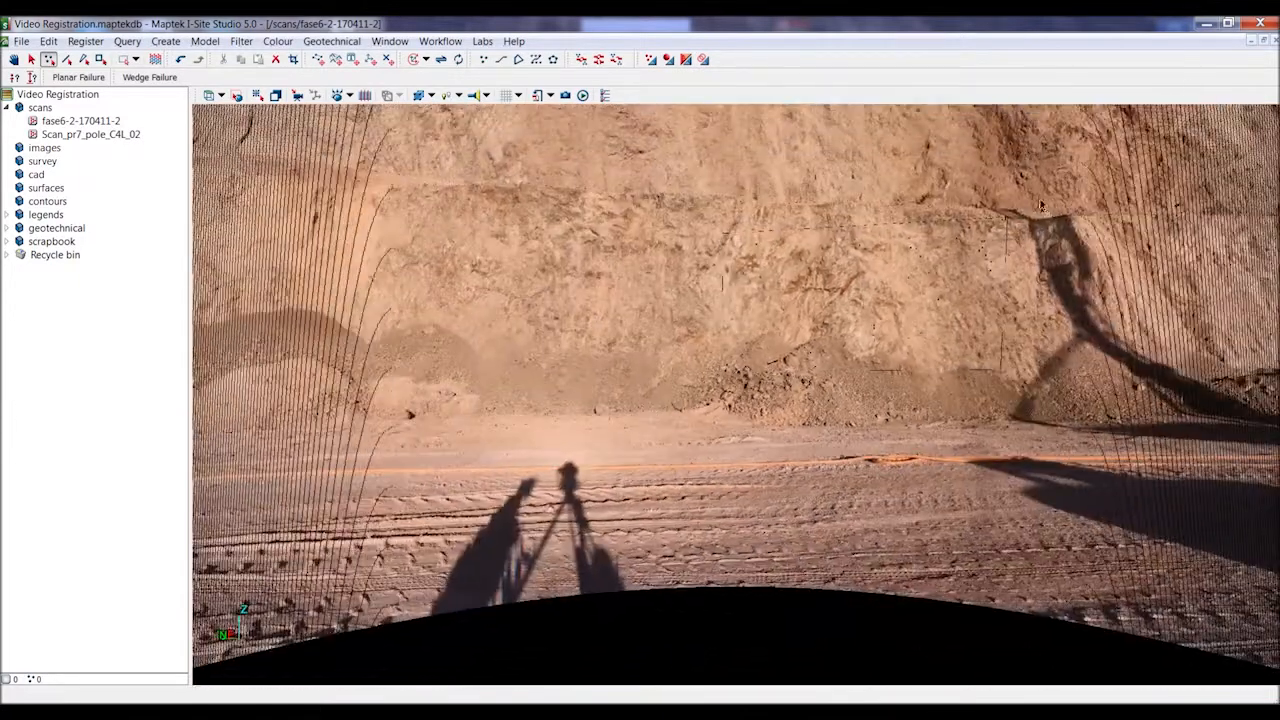
click(1274, 40)
Step: Display the Scan_pr7_pole_C4L_02 scan in a new view and look at it from its scan origin
click(56, 136)
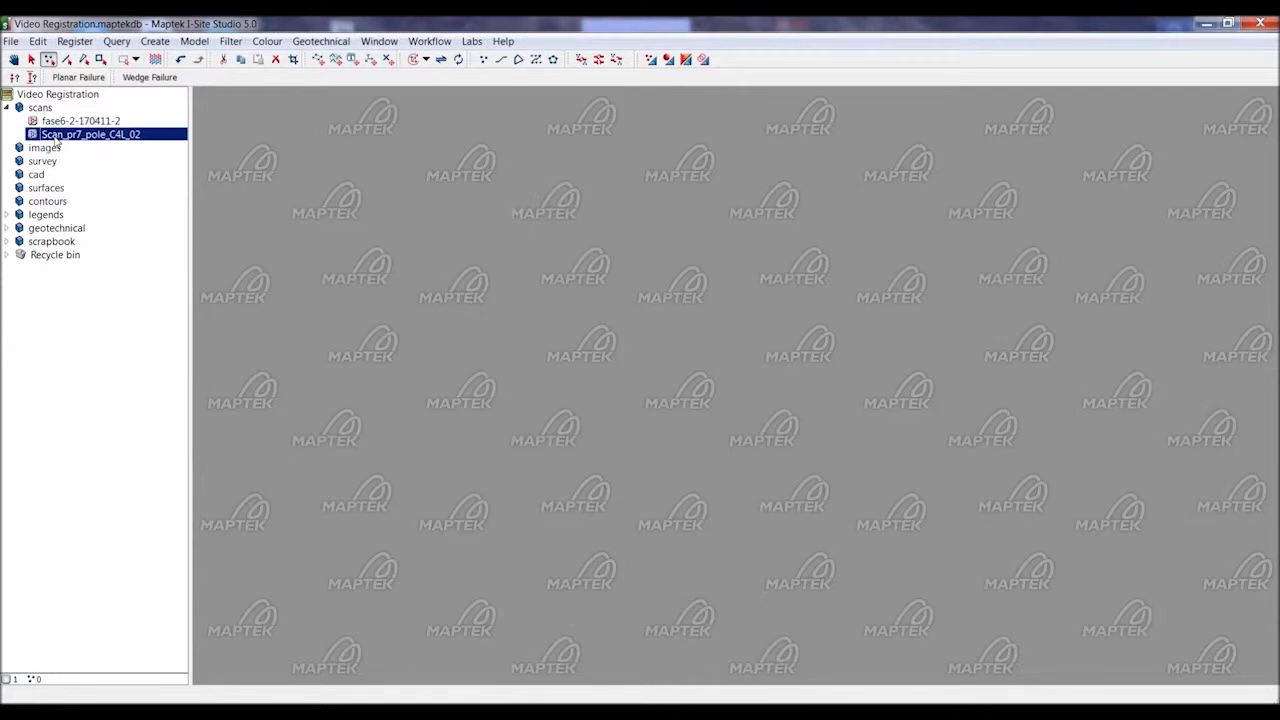
drag(56, 140, 617, 412)
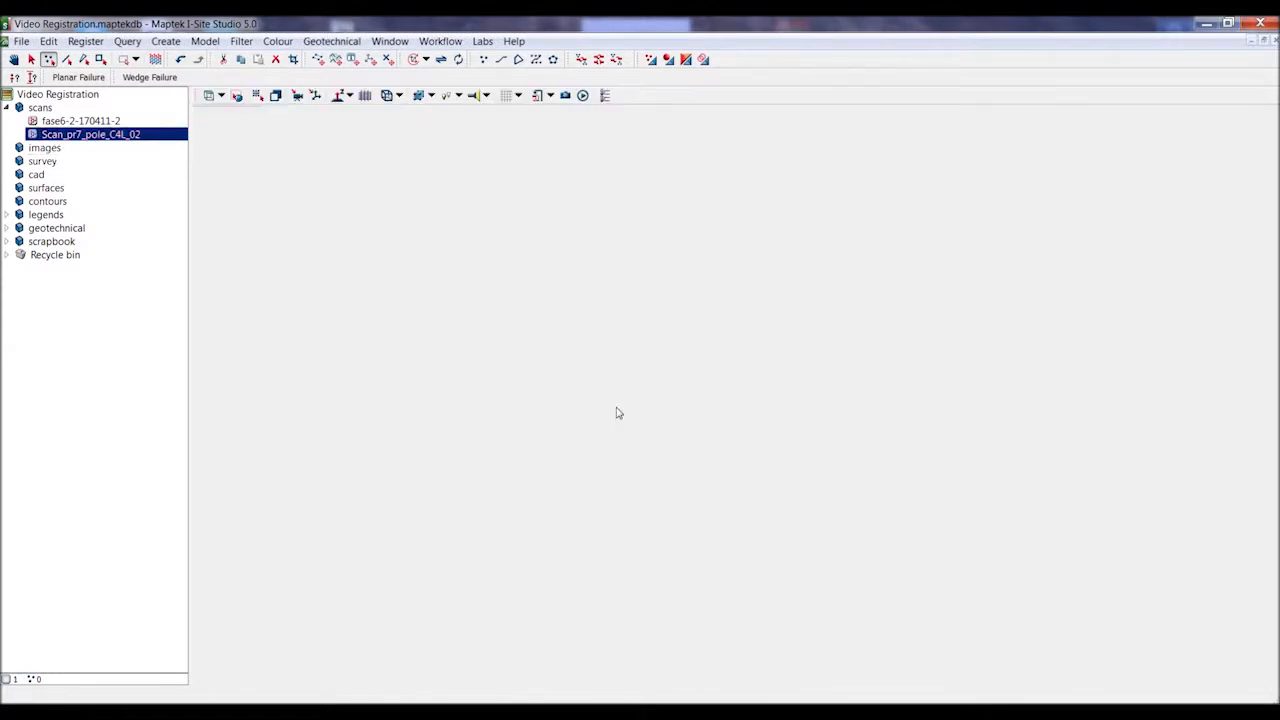
middle_drag(584, 488, 648, 334)
right_click(639, 320)
click(666, 422)
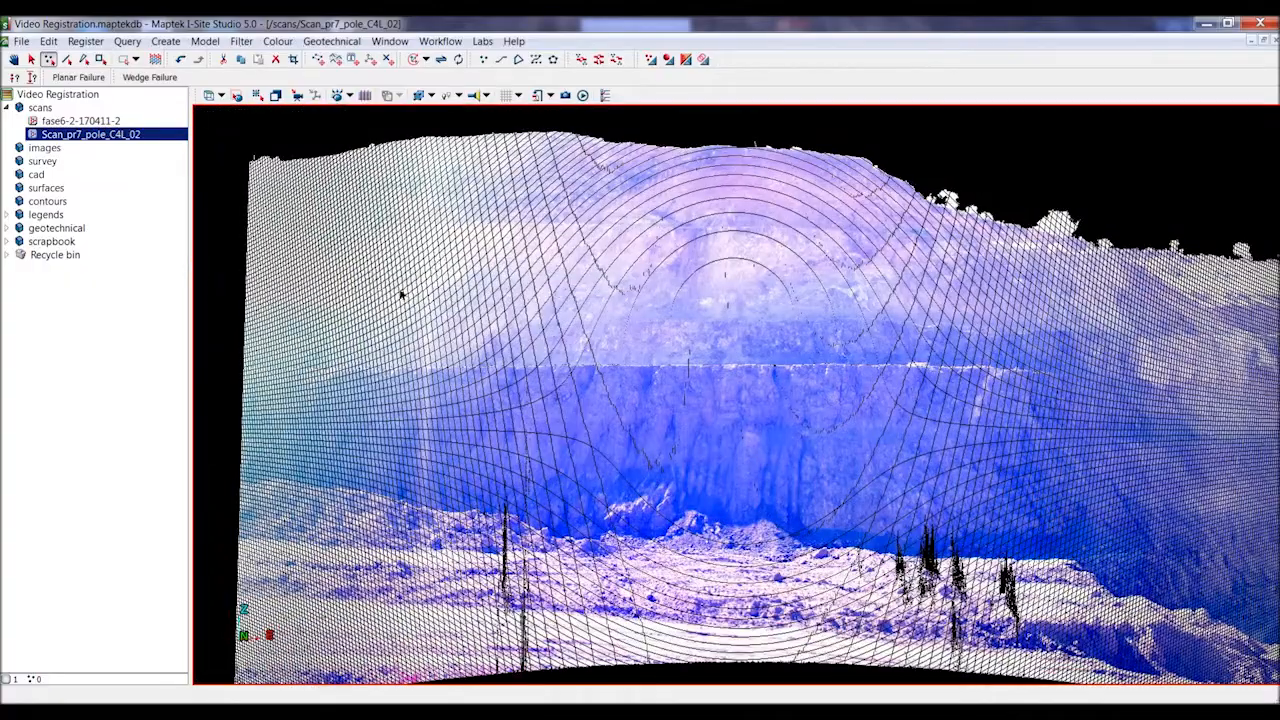
right_drag(722, 391, 753, 419)
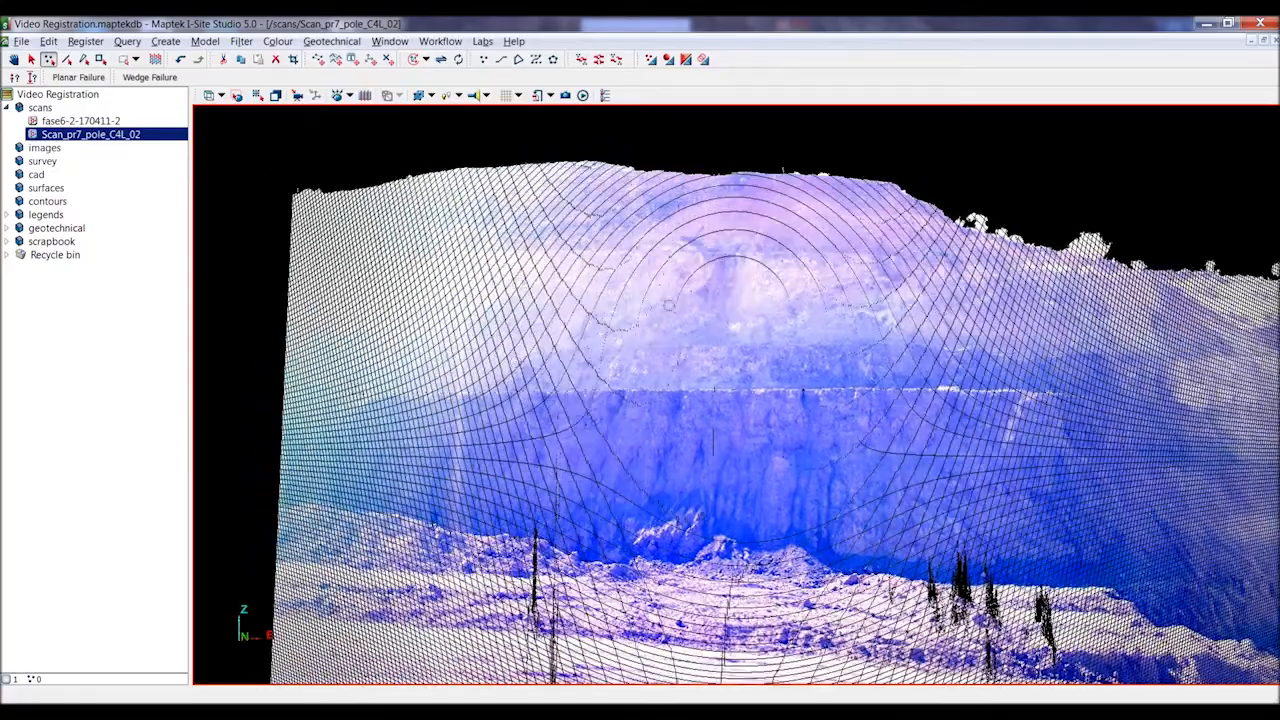
right_drag(669, 305, 672, 293)
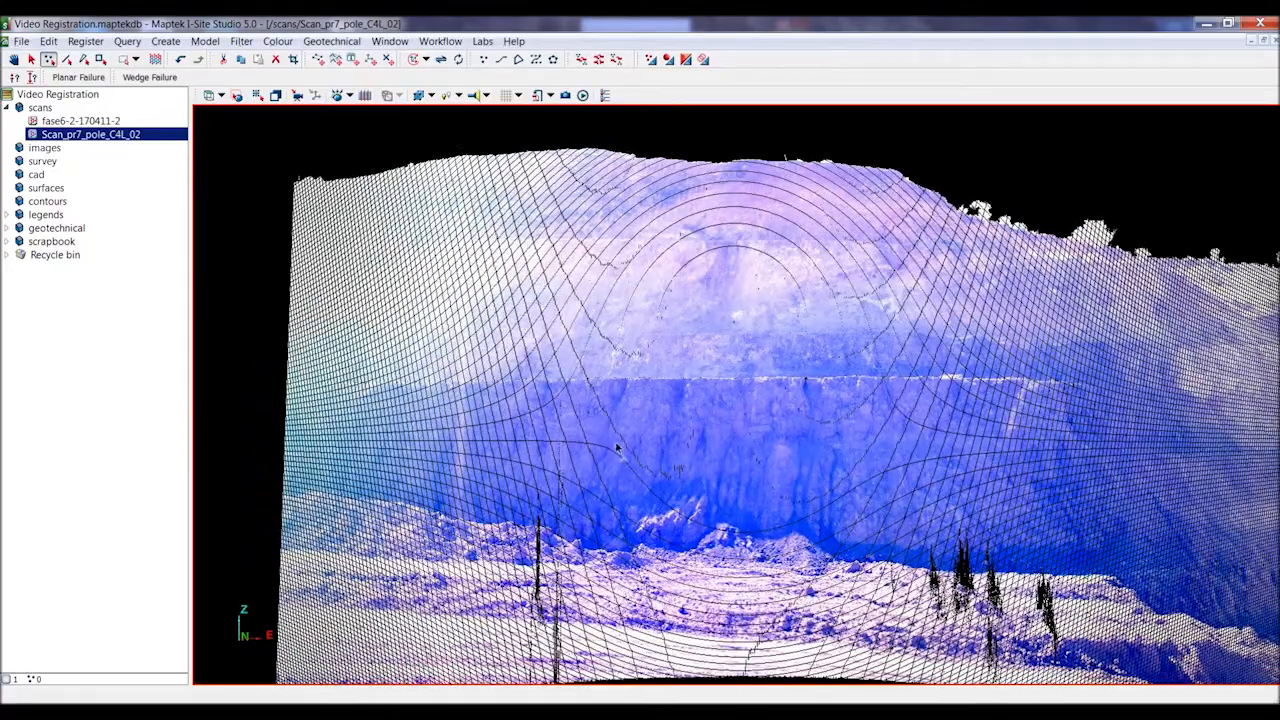
right_drag(722, 458, 630, 437)
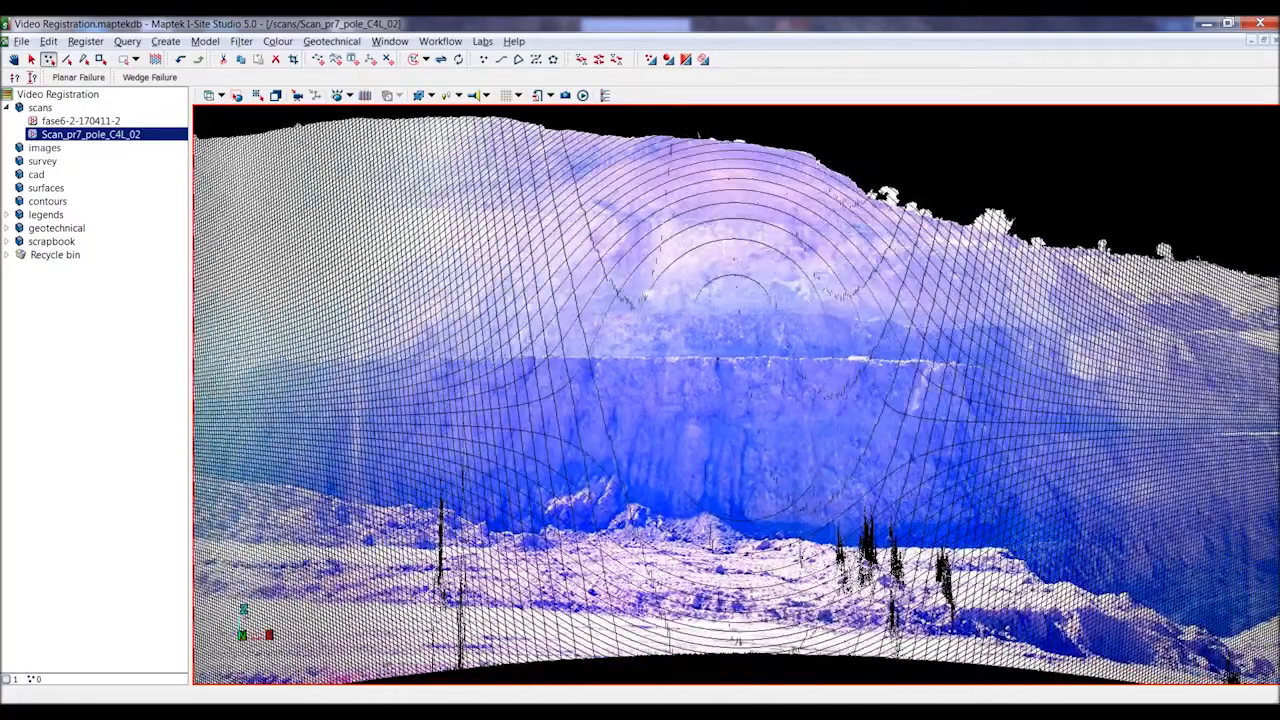
right_drag(630, 347, 655, 341)
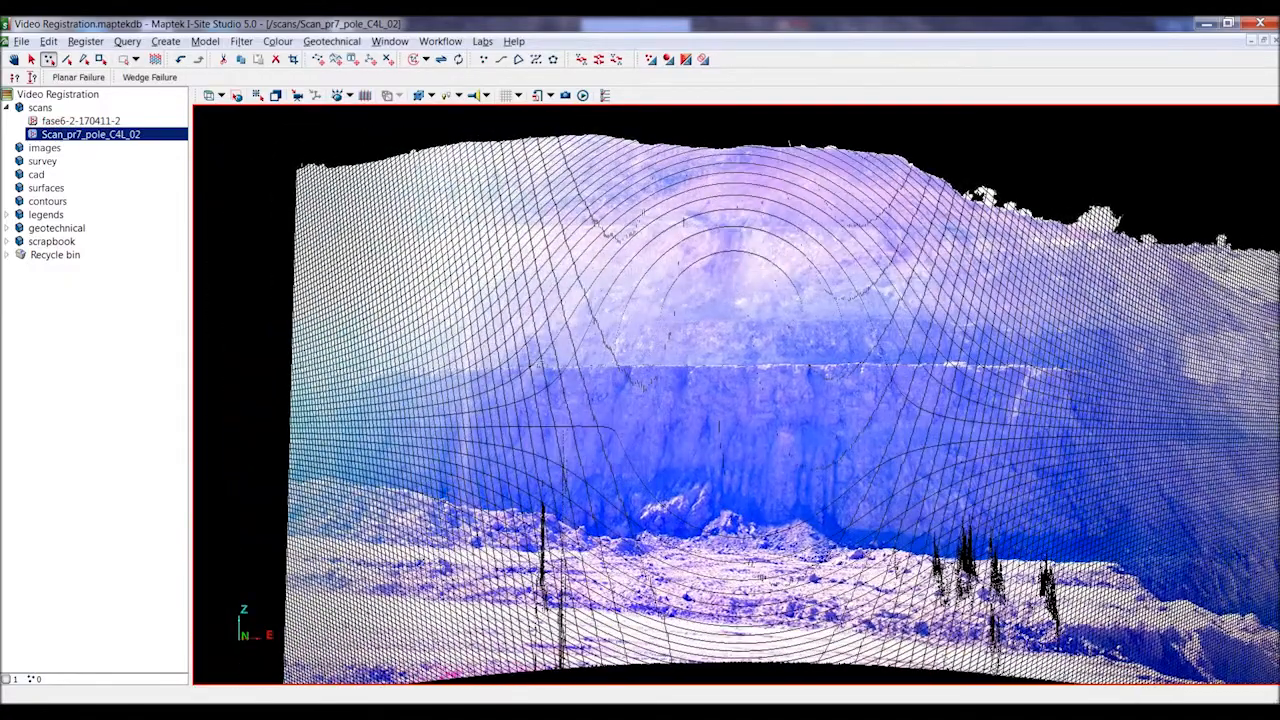
right_drag(602, 264, 600, 267)
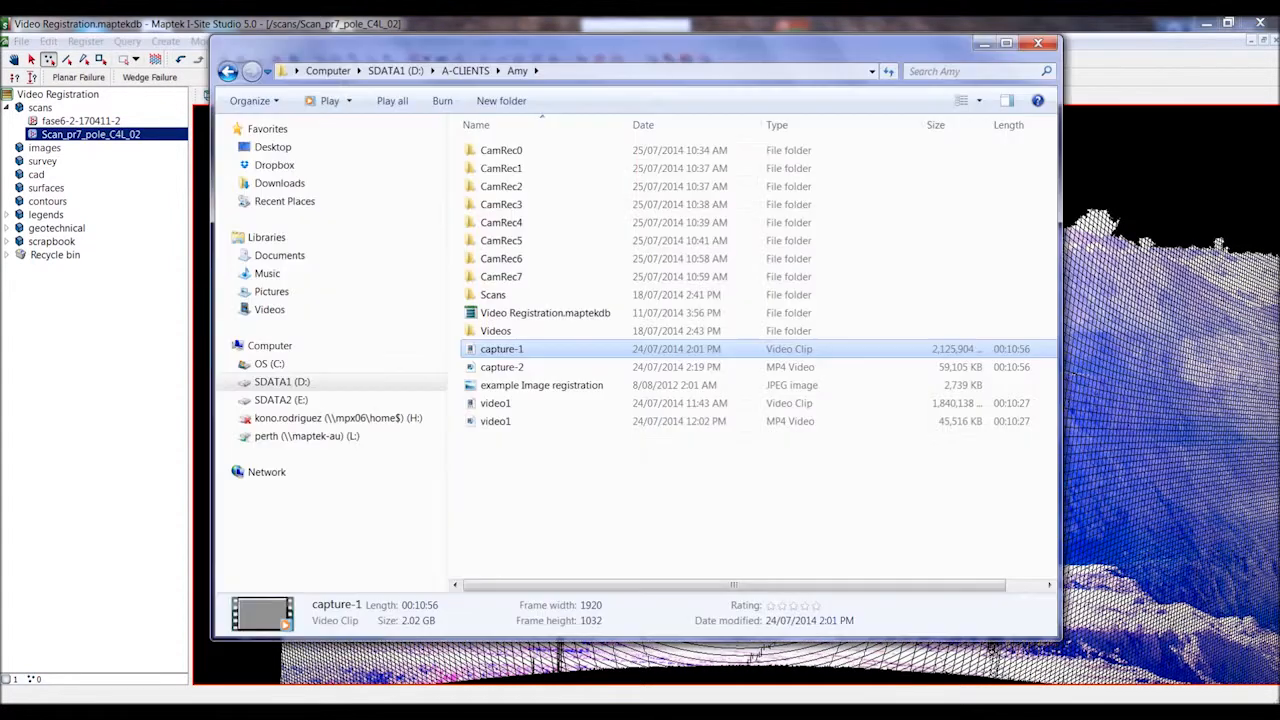
Step: Open the example Image registration photo from the Amy folder in Windows Explorer, inspect the pit wall detail, and close it
double_click(507, 390)
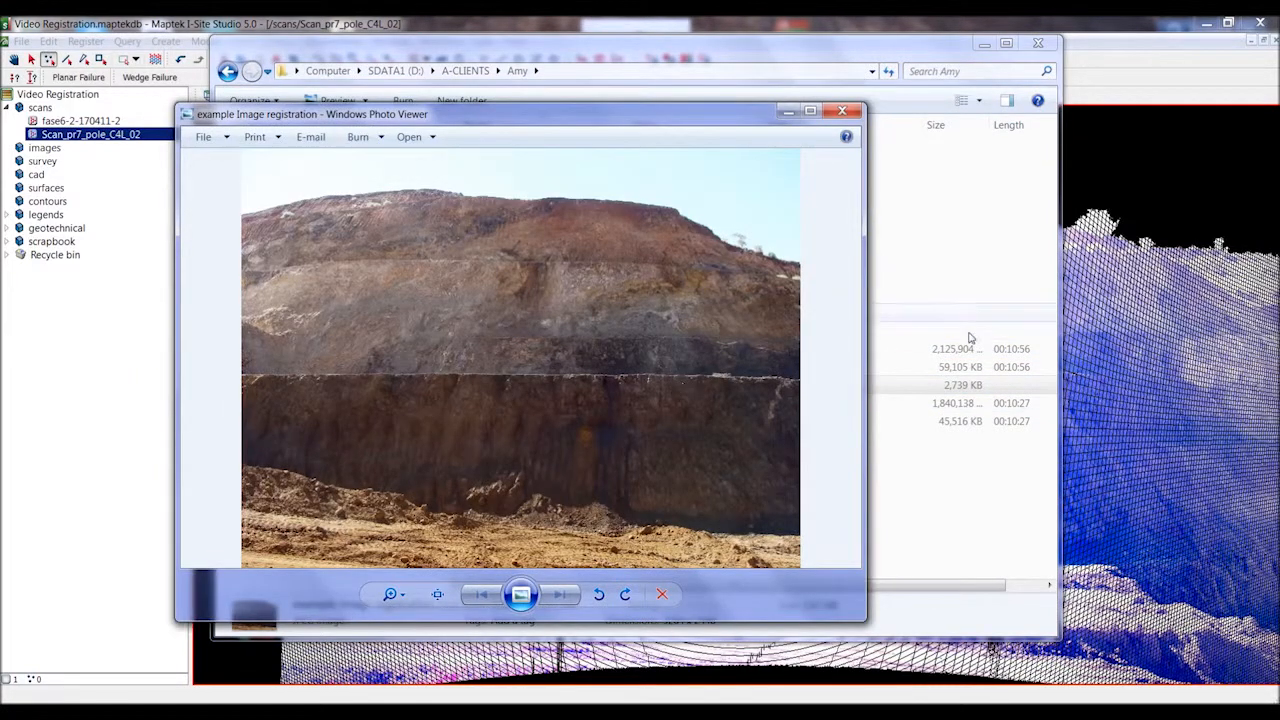
click(984, 44)
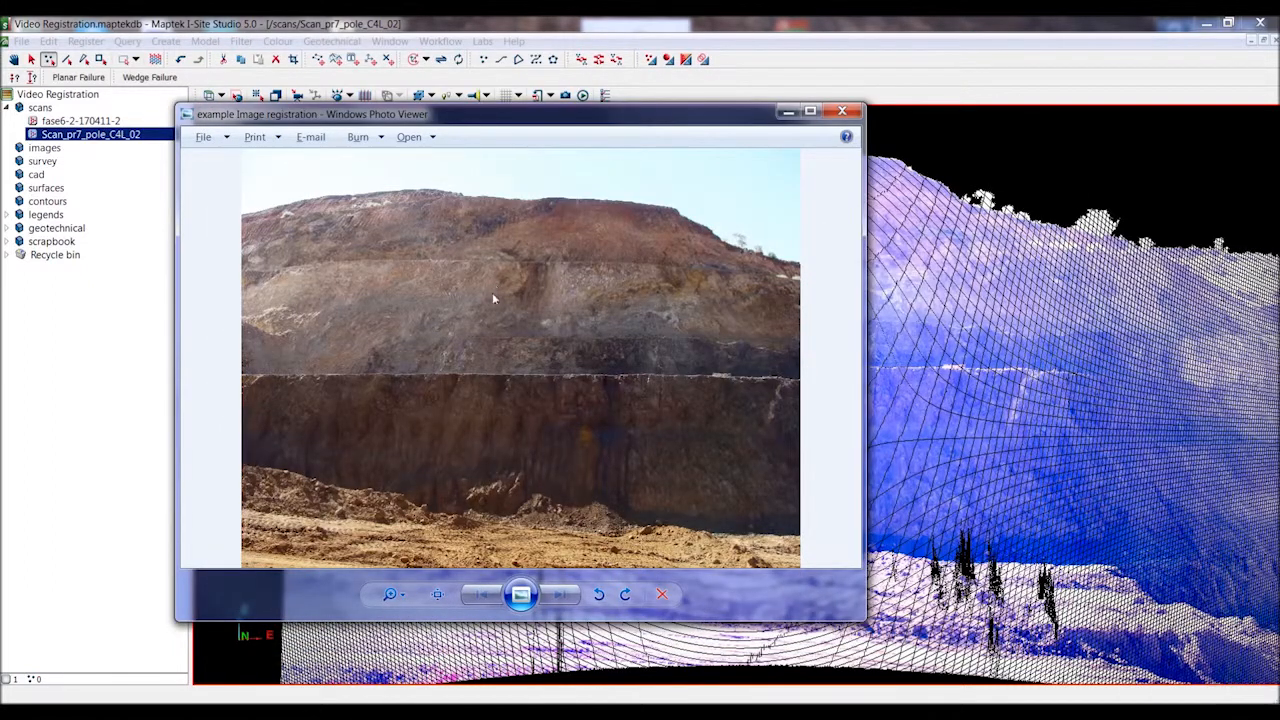
scroll(509, 305, up, 3)
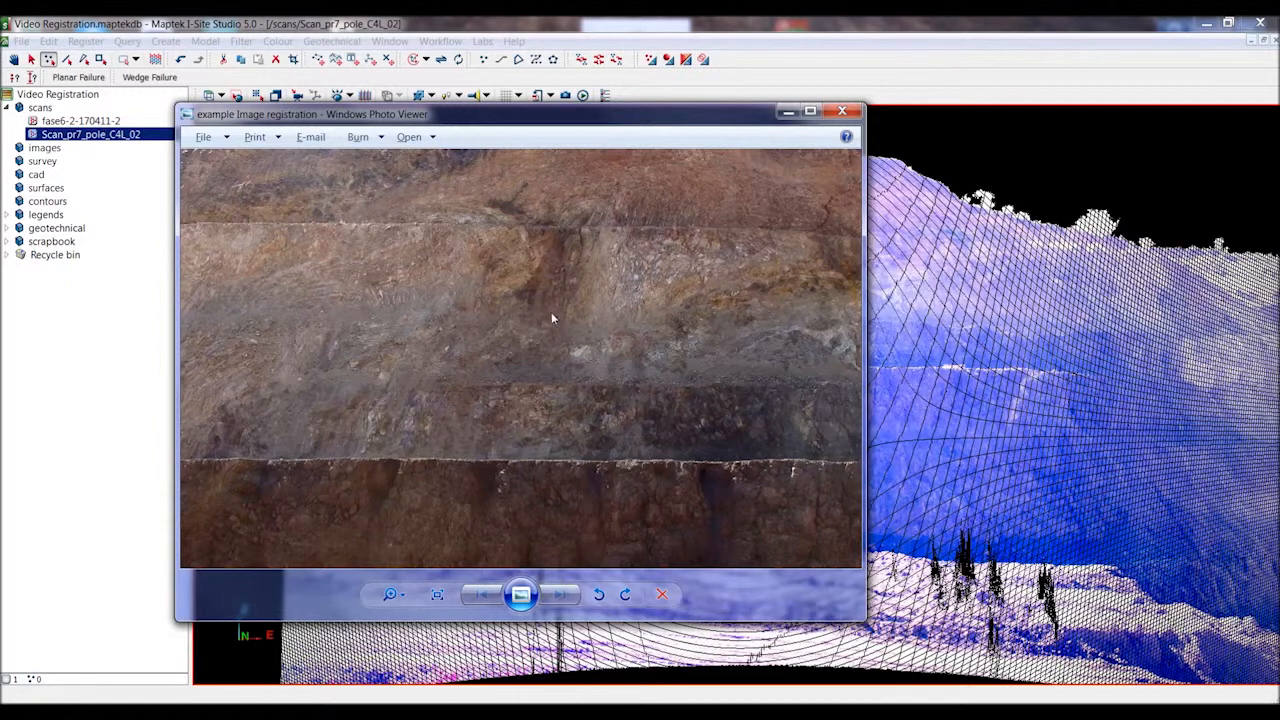
scroll(551, 317, down, 3)
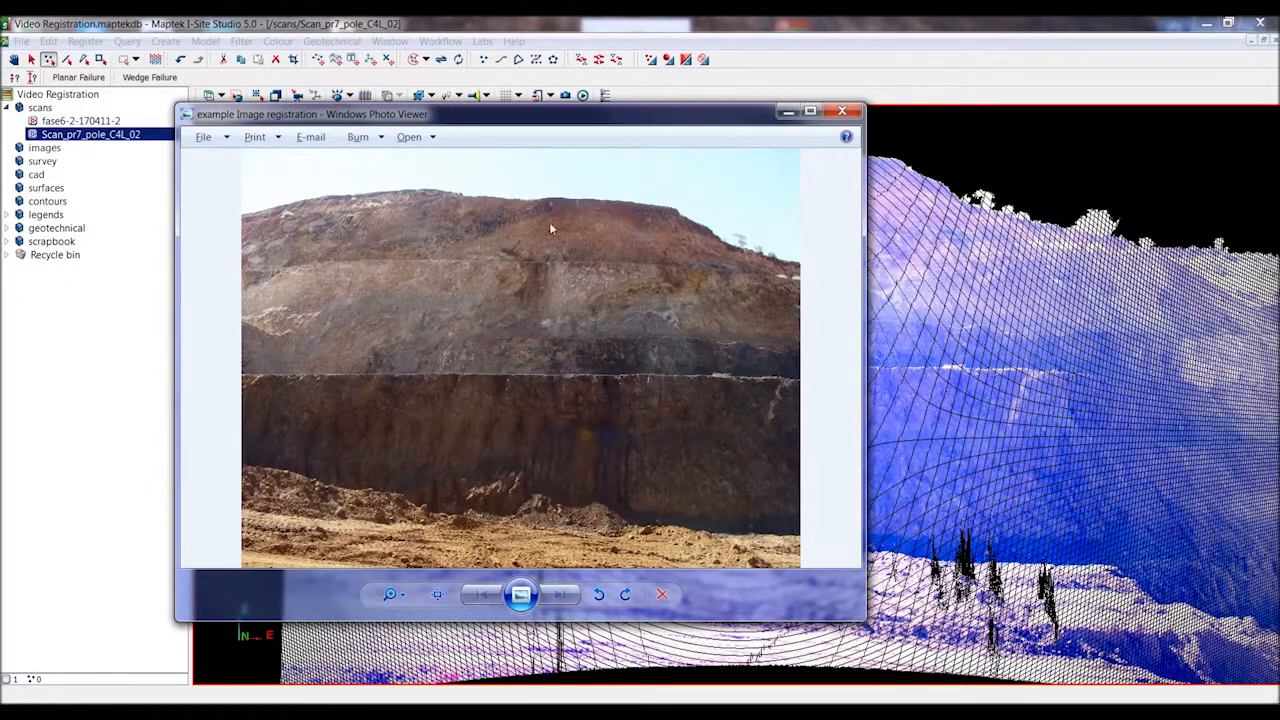
click(842, 114)
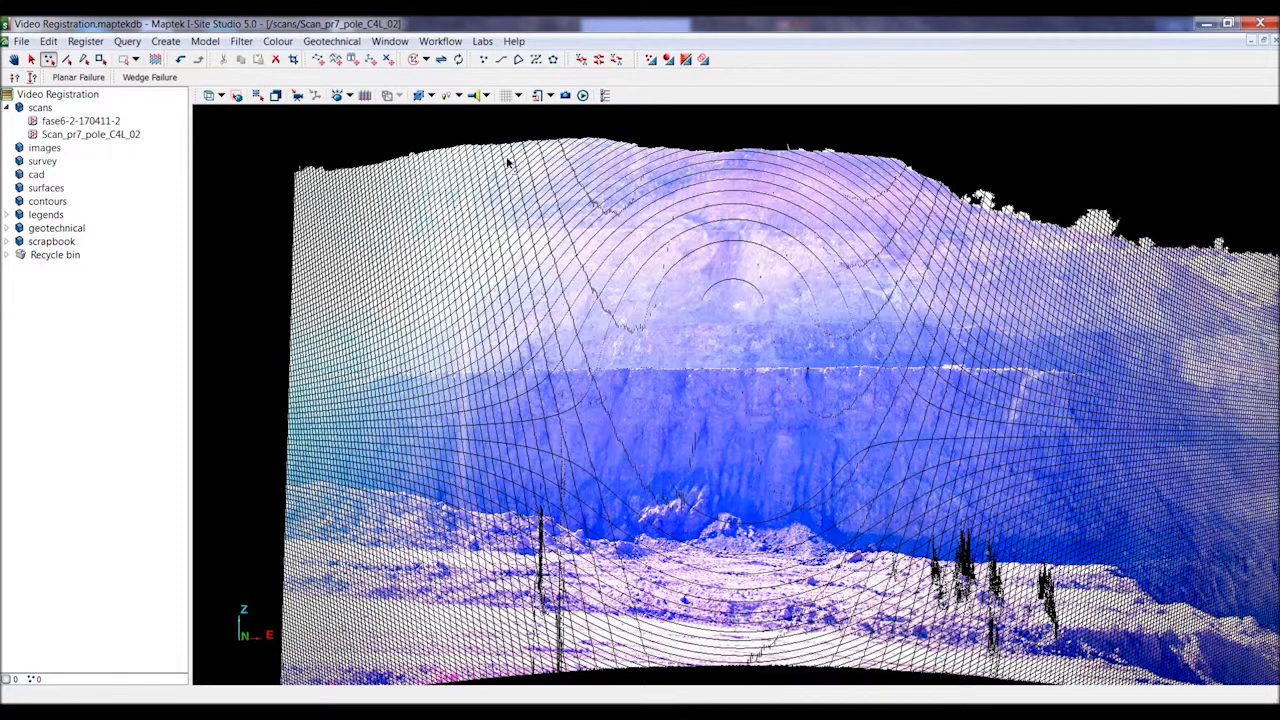
Step: Crop the Scan_pr7_pole_C4L_02 scan to a rectangular area covering the upper pit wall that matches the photo
drag(409, 127, 988, 480)
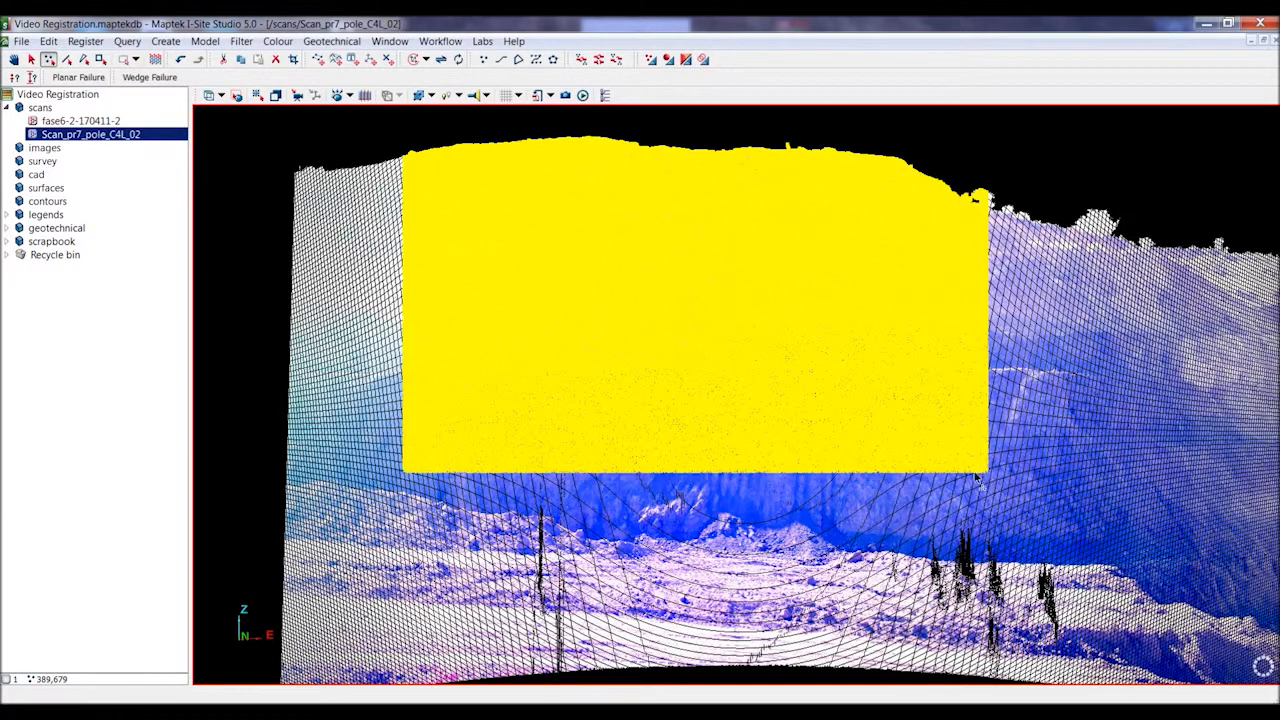
click(293, 60)
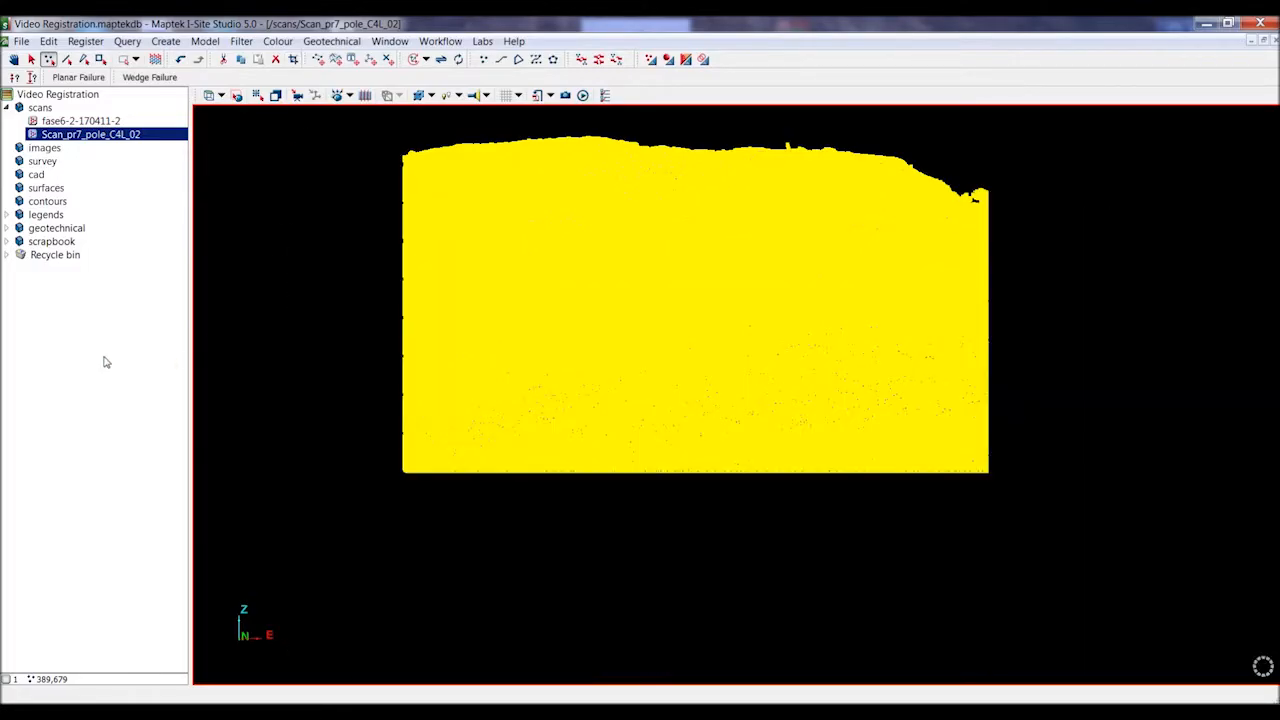
click(104, 344)
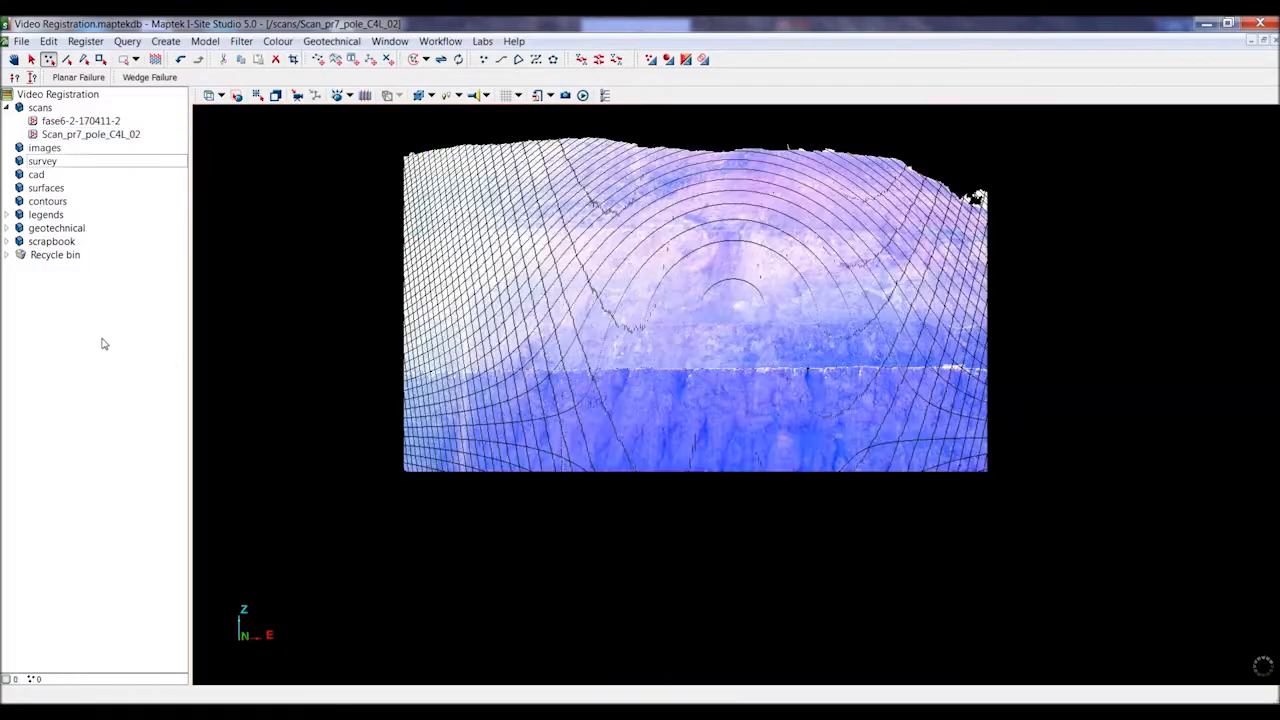
Step: Smart connect the points of the cropped Scan_pr7_pole_C4L_02 scan
middle_drag(615, 183, 648, 457)
right_drag(648, 457, 568, 465)
click(66, 135)
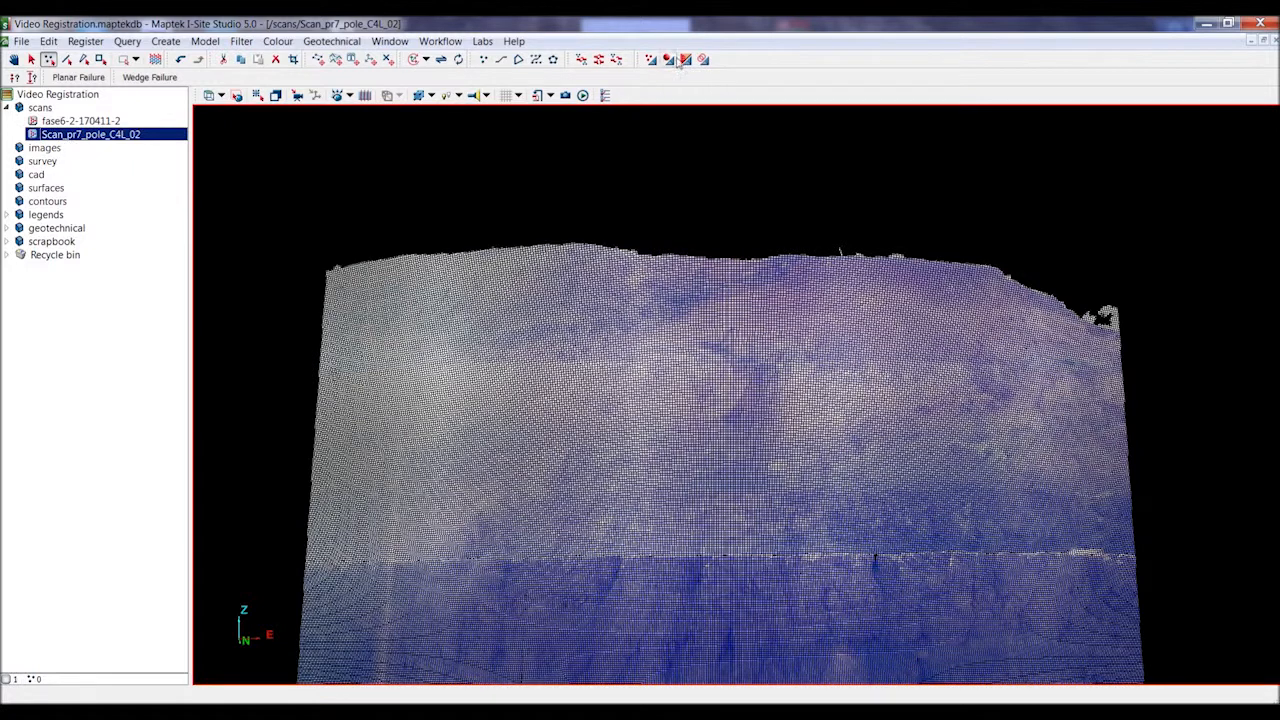
click(598, 59)
key(Return)
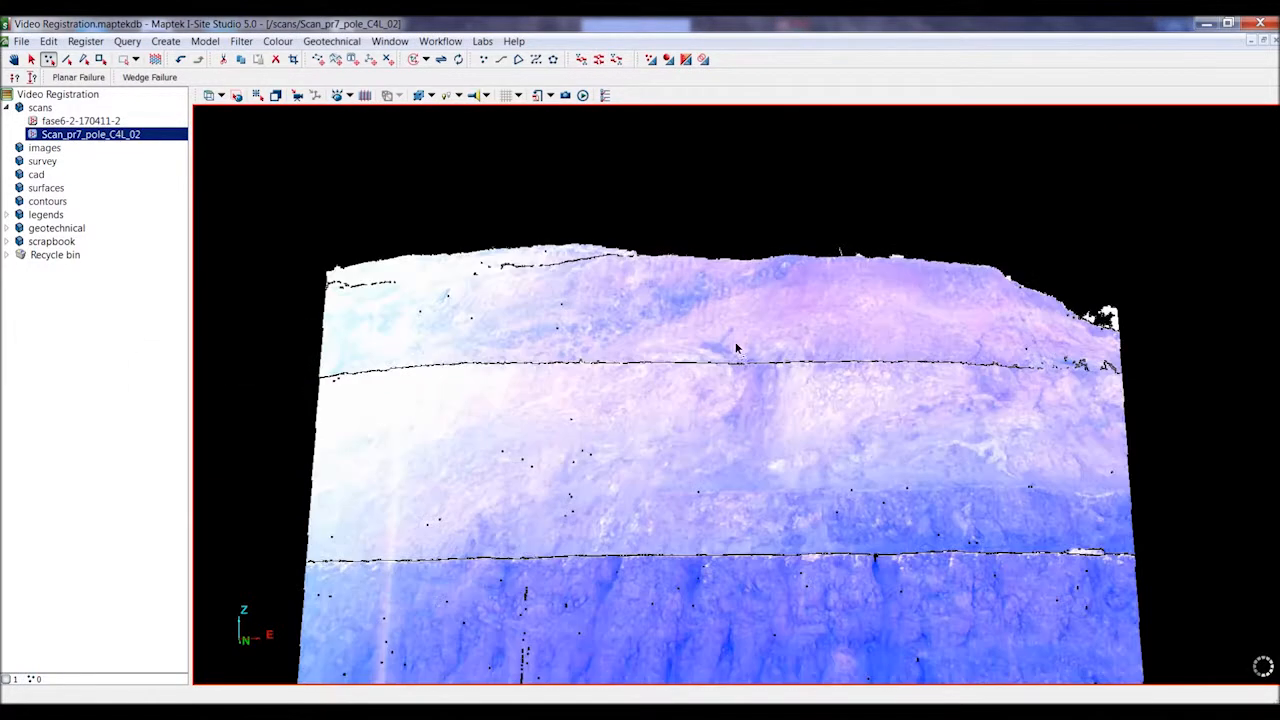
Step: Create a scan triangulation of the cropped, connected scan with /surfaces as the destination
right_drag(776, 280, 719, 432)
middle_drag(742, 272, 741, 475)
mouse_move(681, 217)
middle_down()
mouse_move(680, 531)
mouse_move(680, 237)
middle_up()
middle_drag(712, 375, 678, 223)
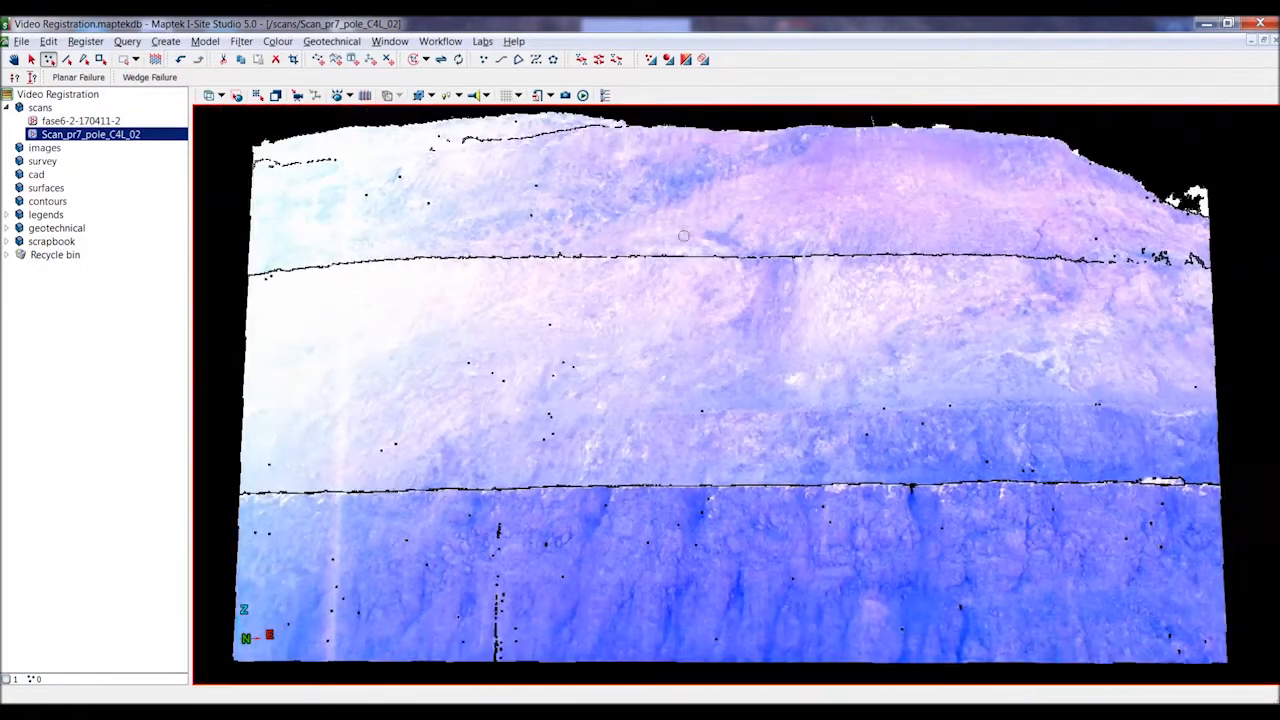
click(205, 41)
click(236, 95)
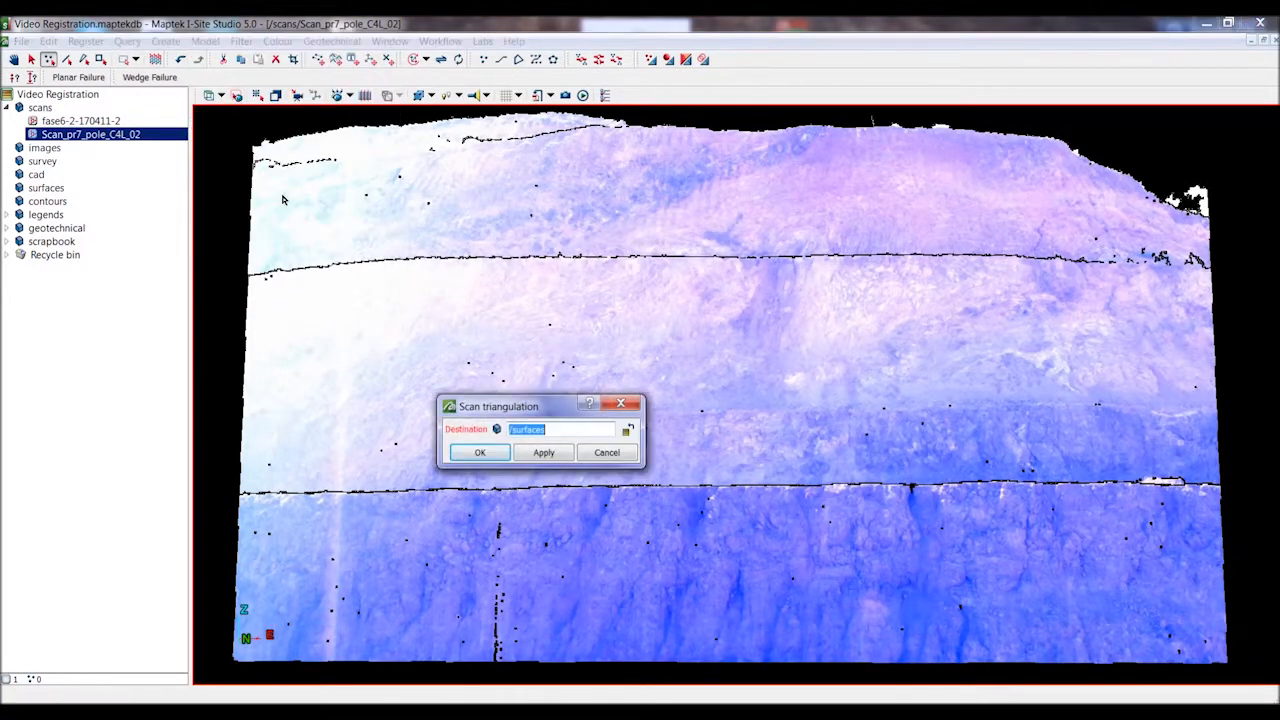
click(481, 453)
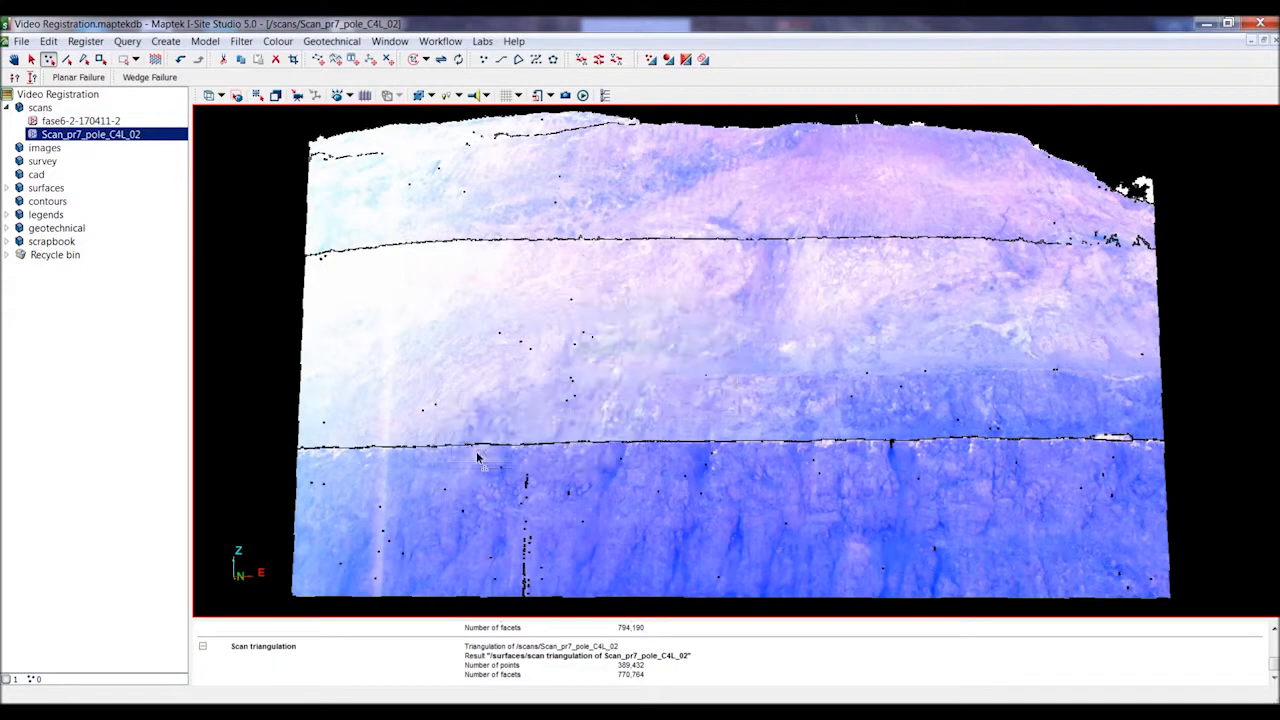
Step: Deselect everything and hide the Scan_pr7_pole_C4L_02 scan from the view
click(95, 329)
right_click(428, 190)
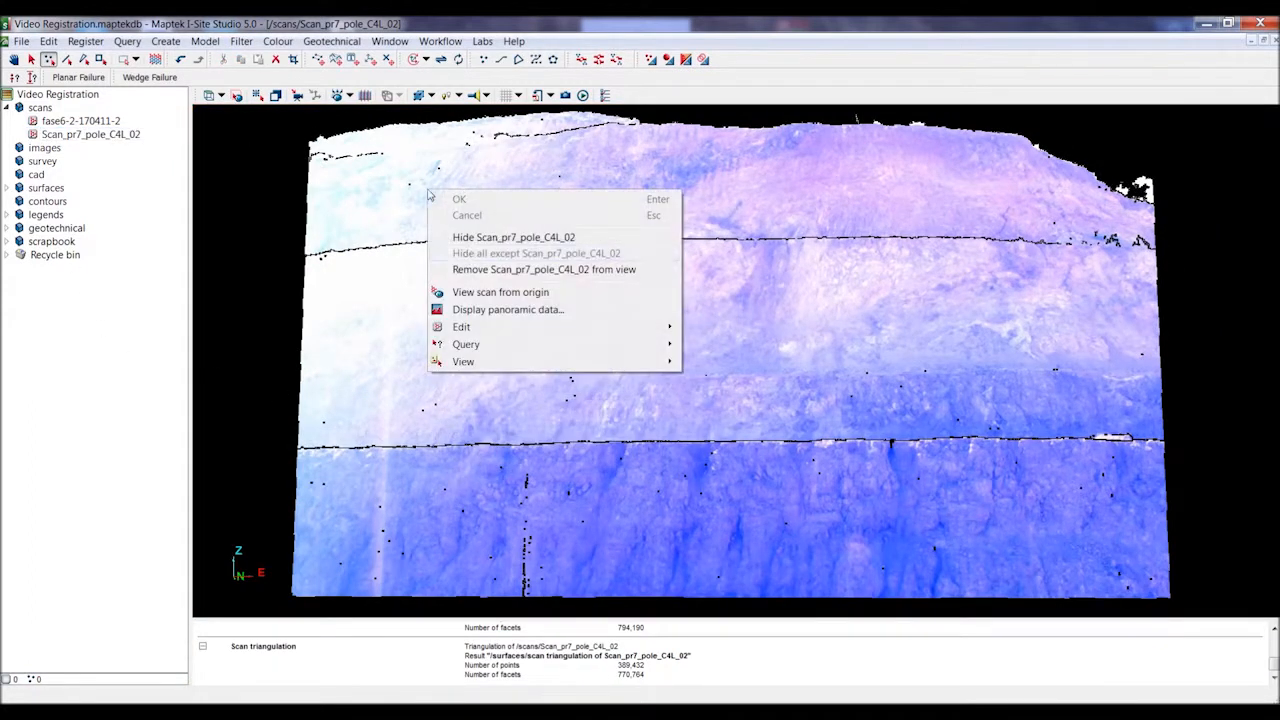
click(483, 238)
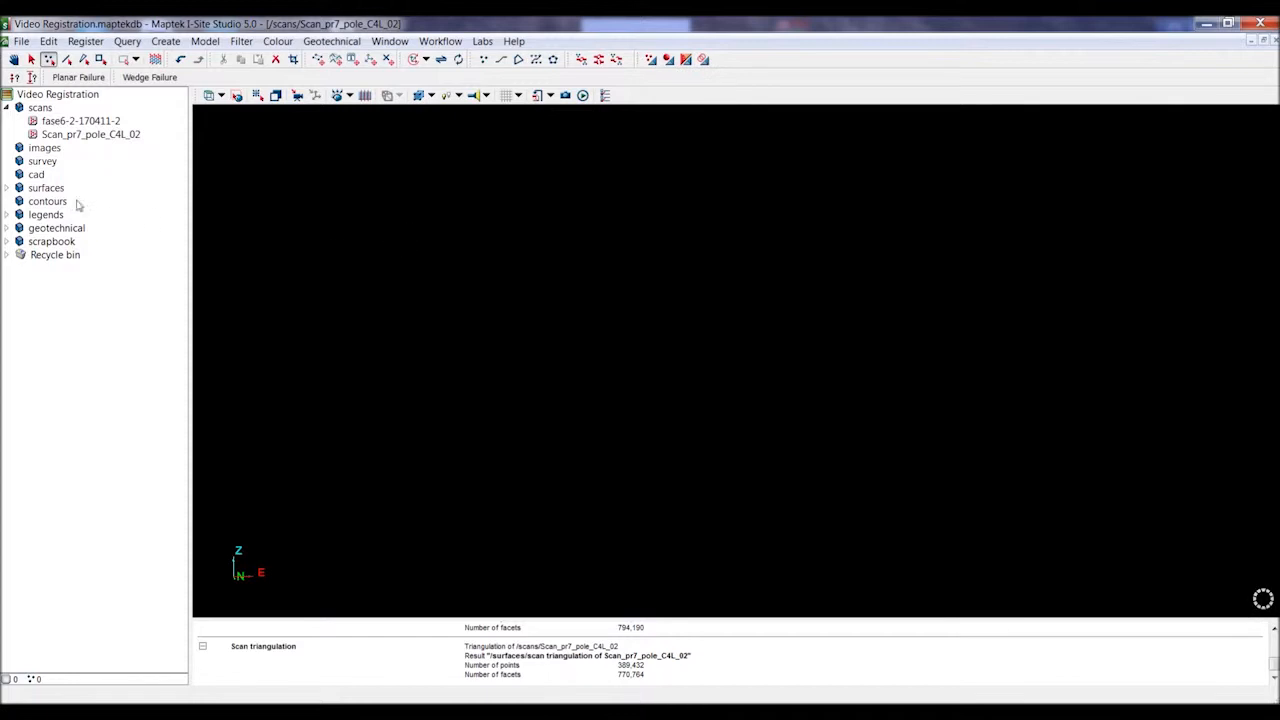
Step: Show the scan triangulation of Scan_pr7_pole_C4L_02 from the surfaces container in the view
click(7, 188)
drag(48, 204, 443, 274)
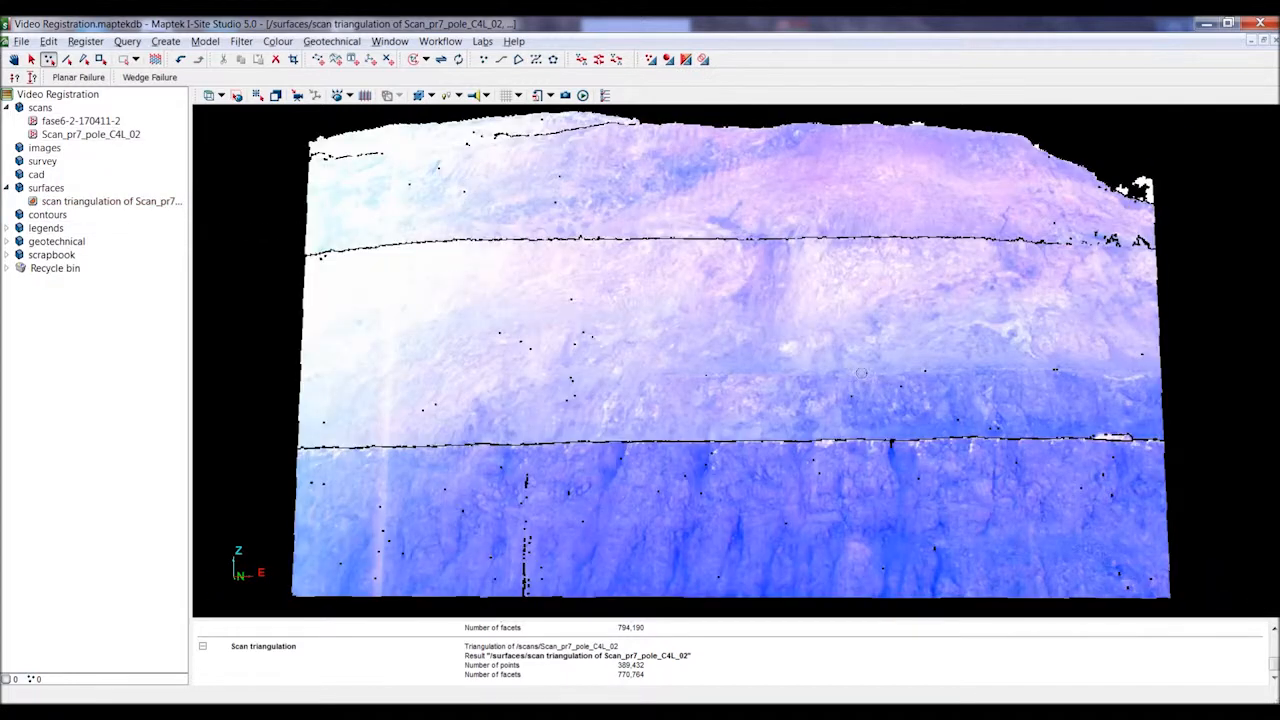
middle_click(635, 345)
middle_drag(660, 297, 642, 518)
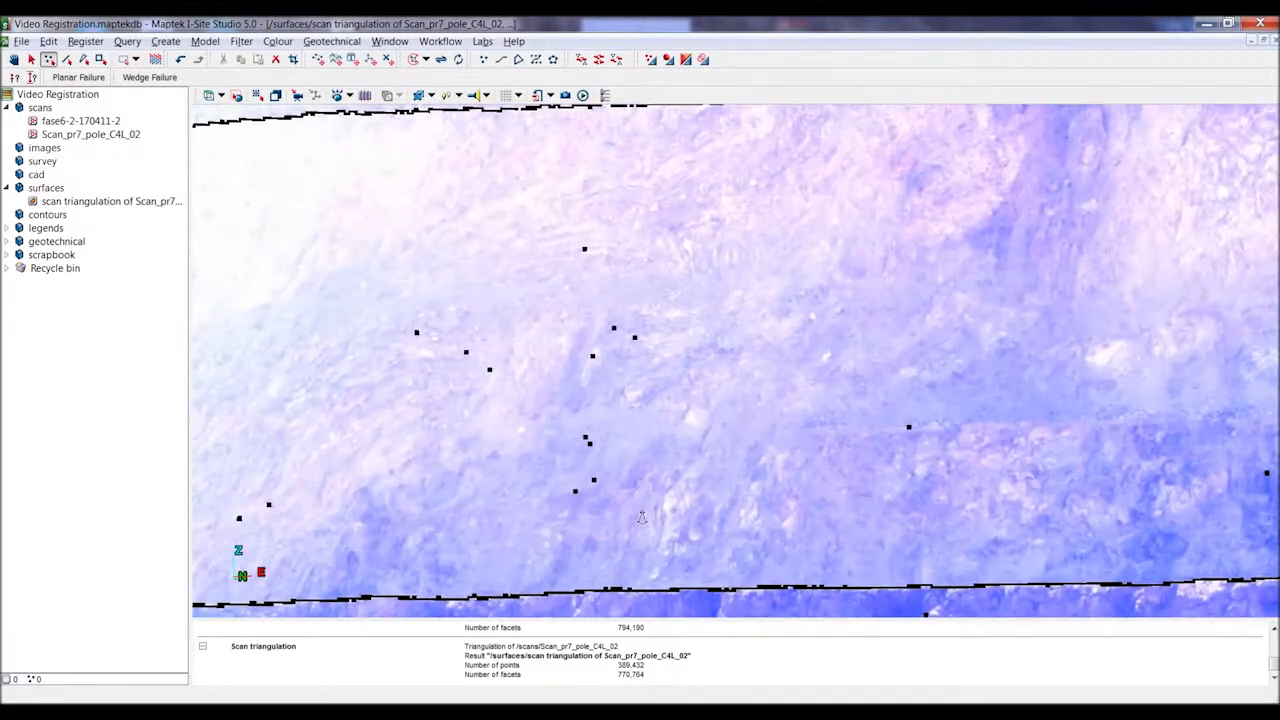
Step: Fill the holes in the scan triangulation of Scan_pr7_pole_C4L_02 and dismiss the warning
right_click(555, 258)
mouse_move(589, 360)
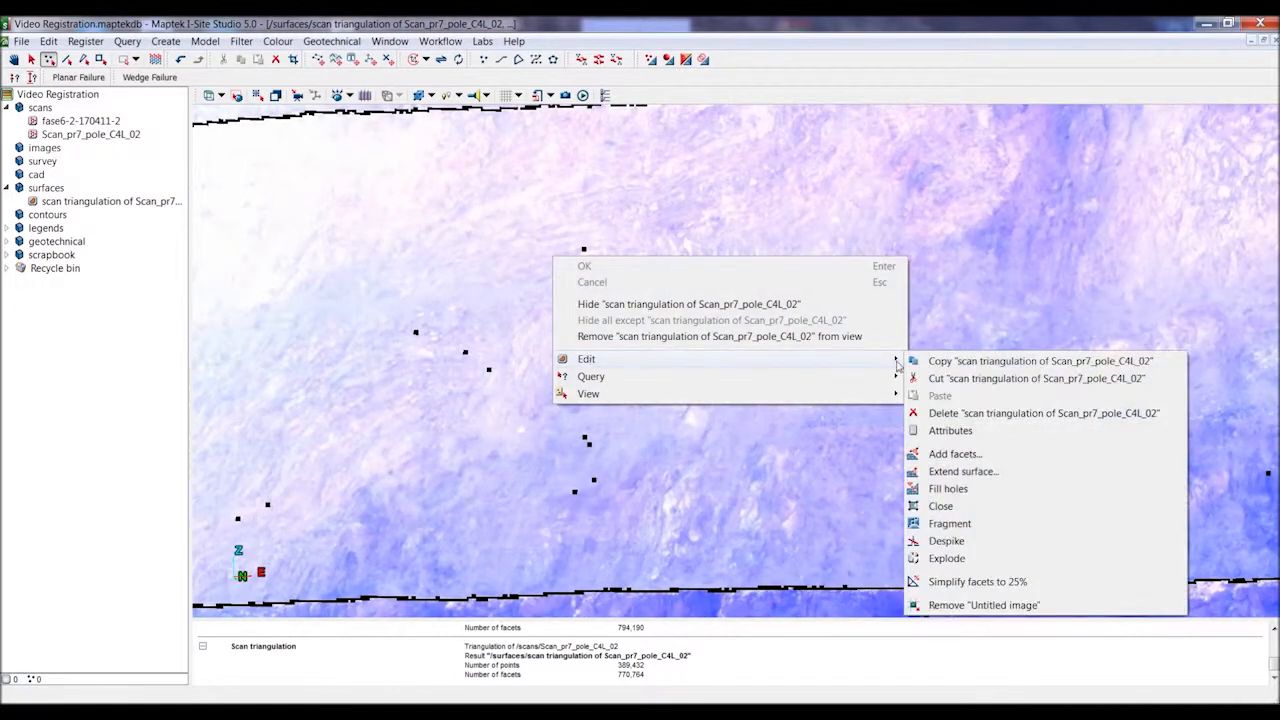
click(962, 489)
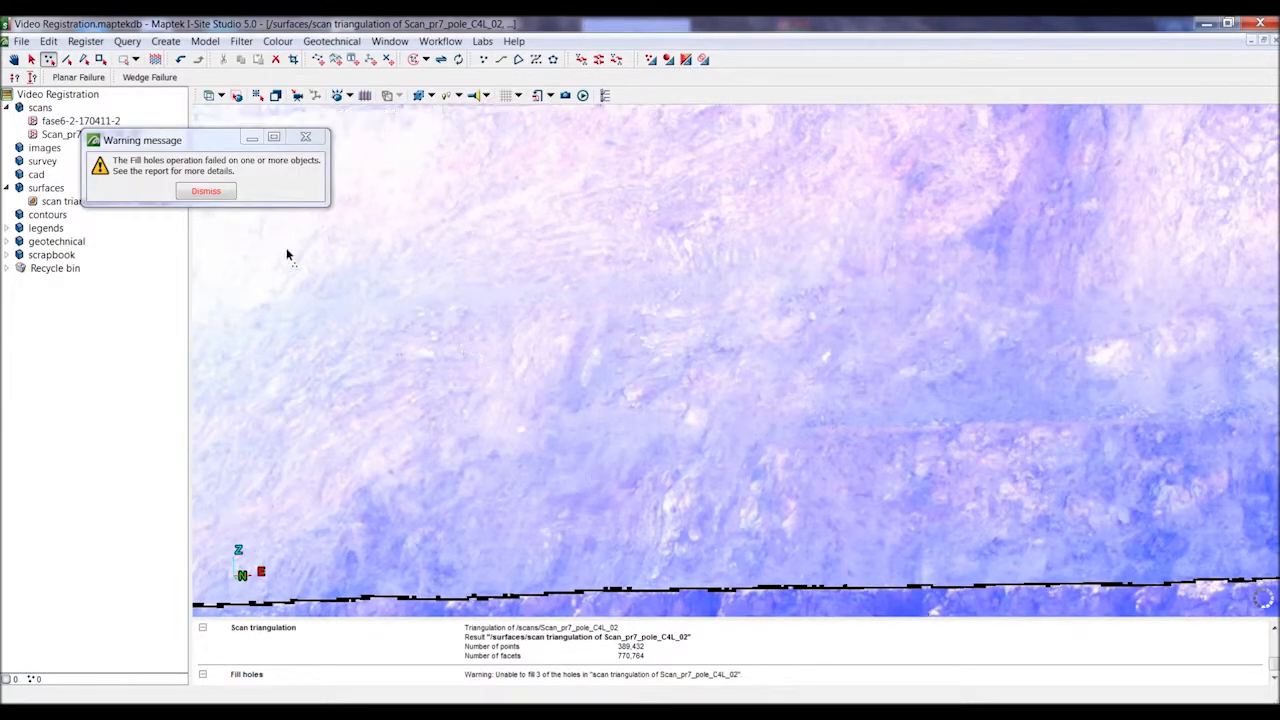
click(206, 191)
scroll(591, 266, down, 5)
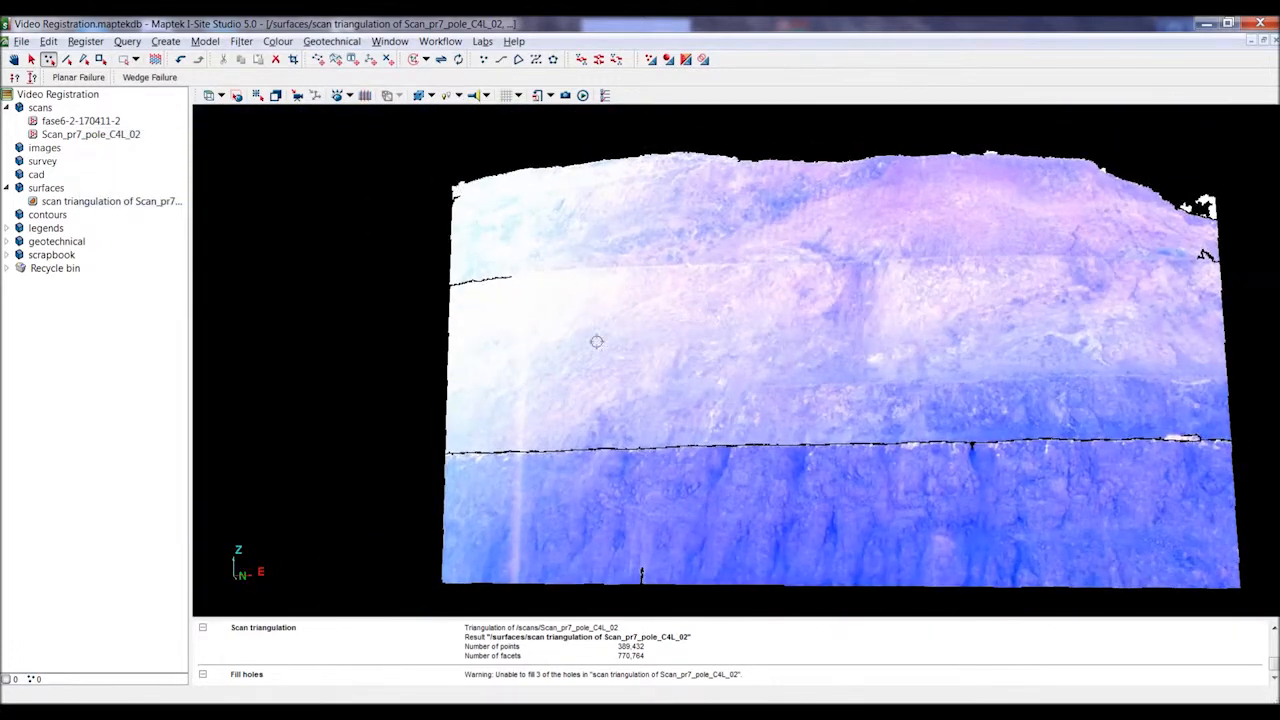
middle_drag(691, 303, 680, 300)
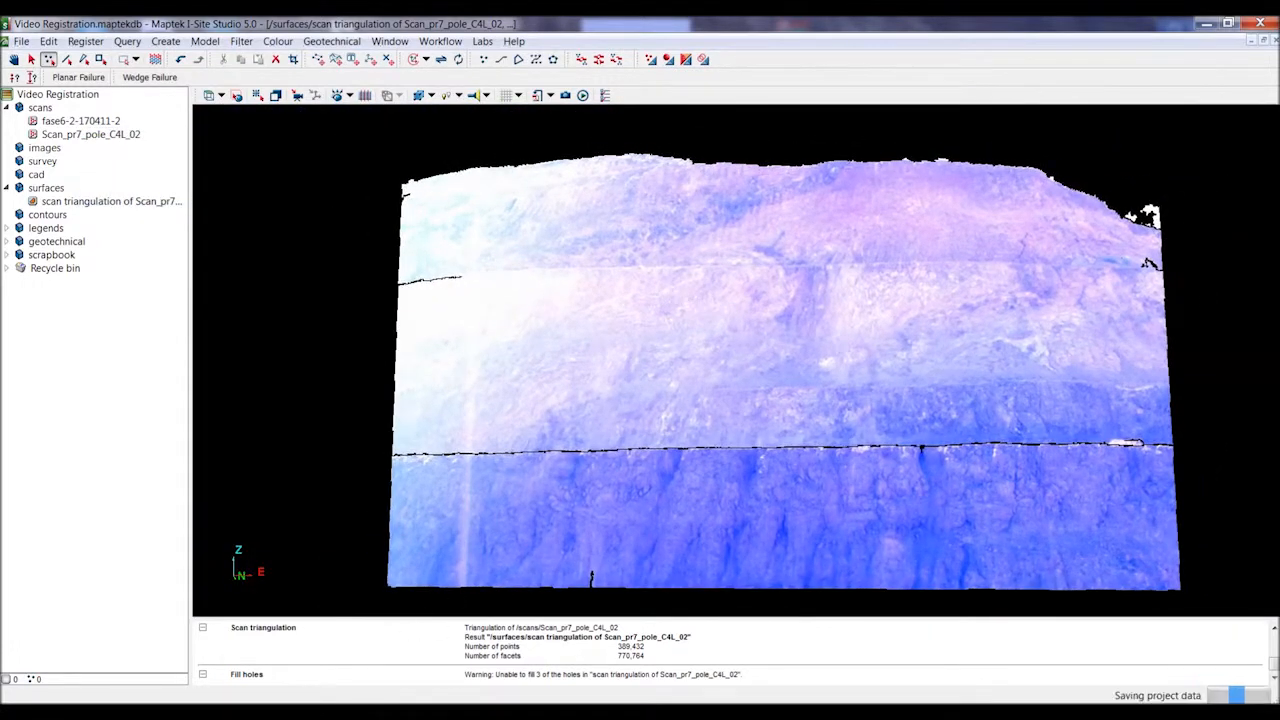
Step: Import the JPEG "example Image registration" from the Amy folder as a standard photograph to surface
click(328, 710)
drag(627, 32, 1006, 93)
drag(890, 418, 313, 300)
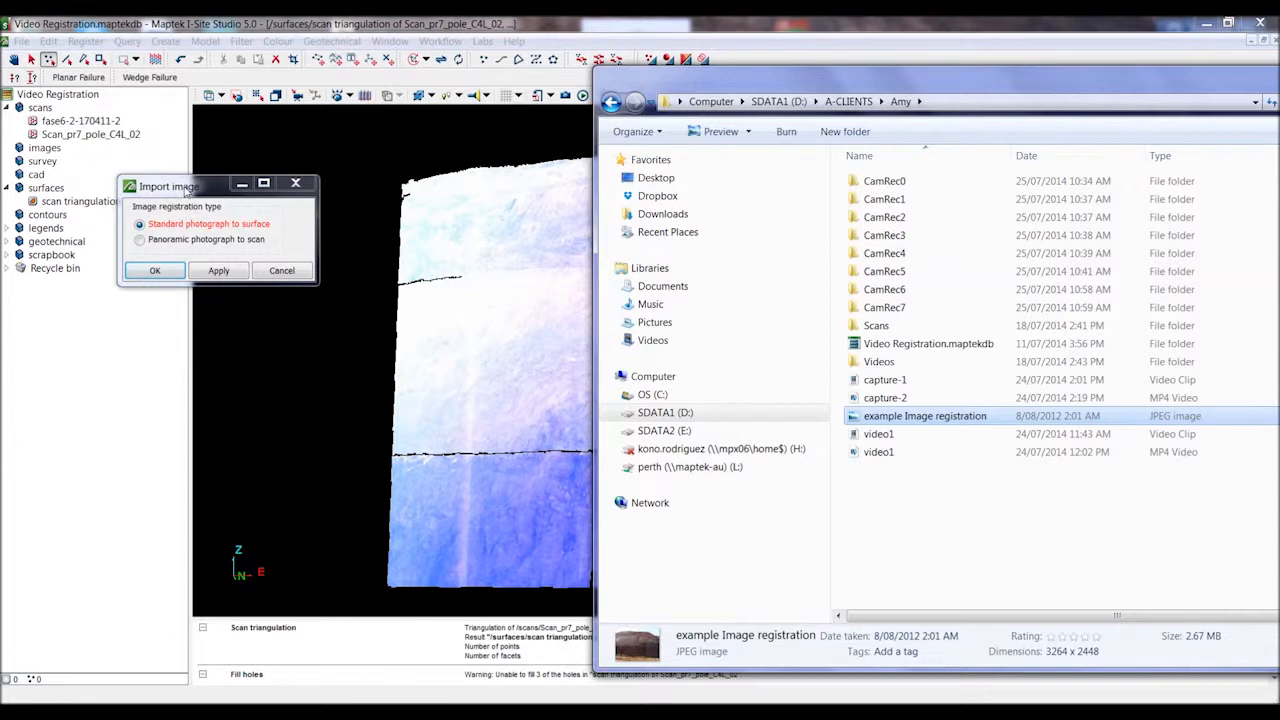
click(187, 188)
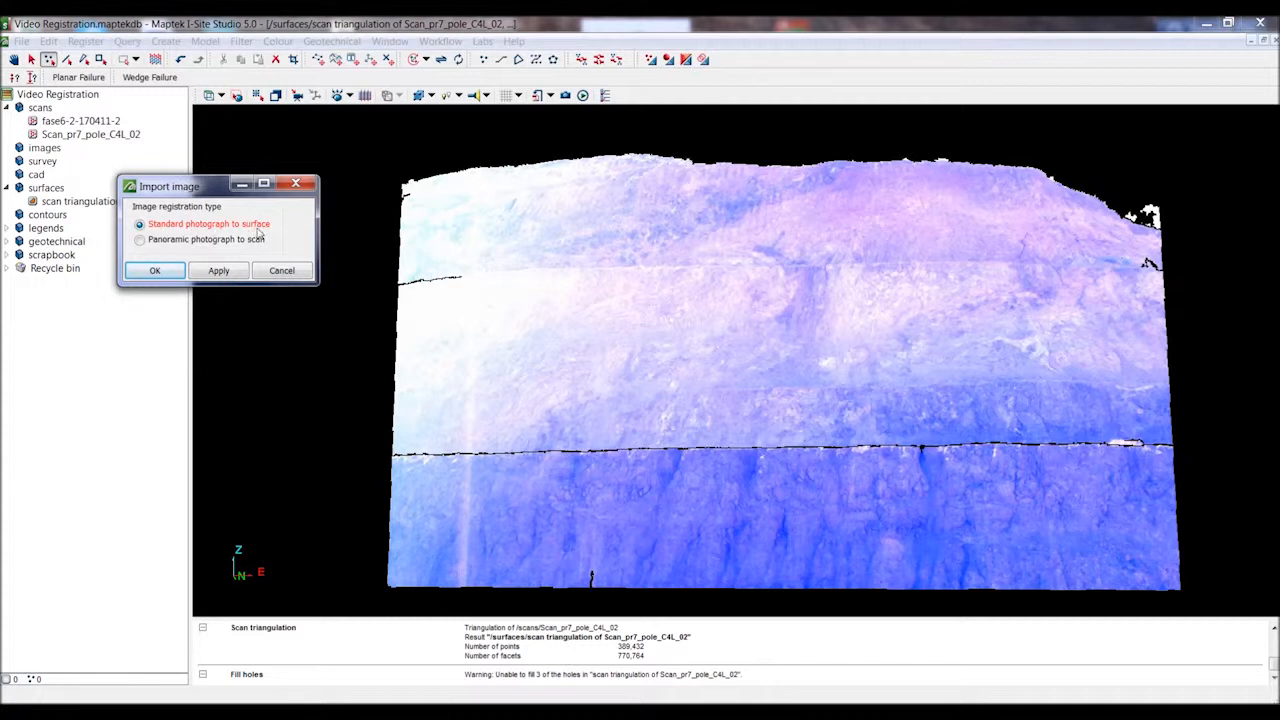
click(155, 271)
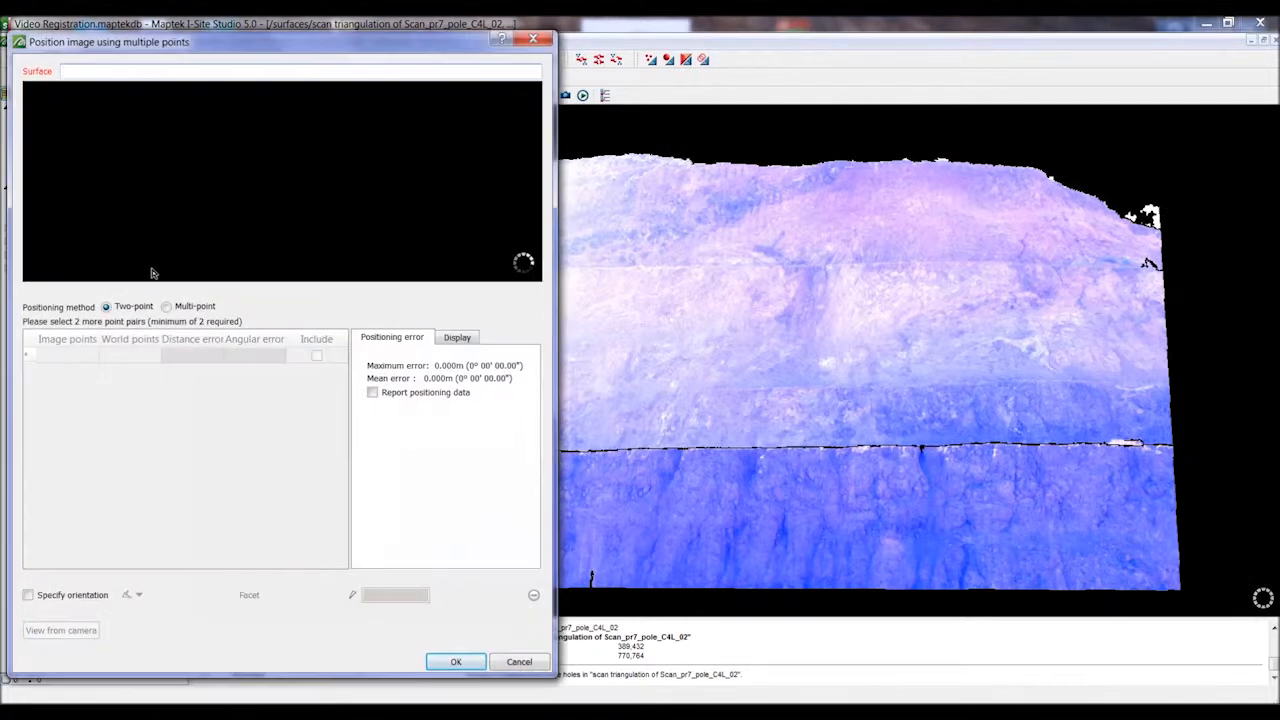
Step: Enlarge the photo preview and examine the pit wall's features in the photograph
drag(273, 292, 271, 437)
scroll(247, 225, up, 3)
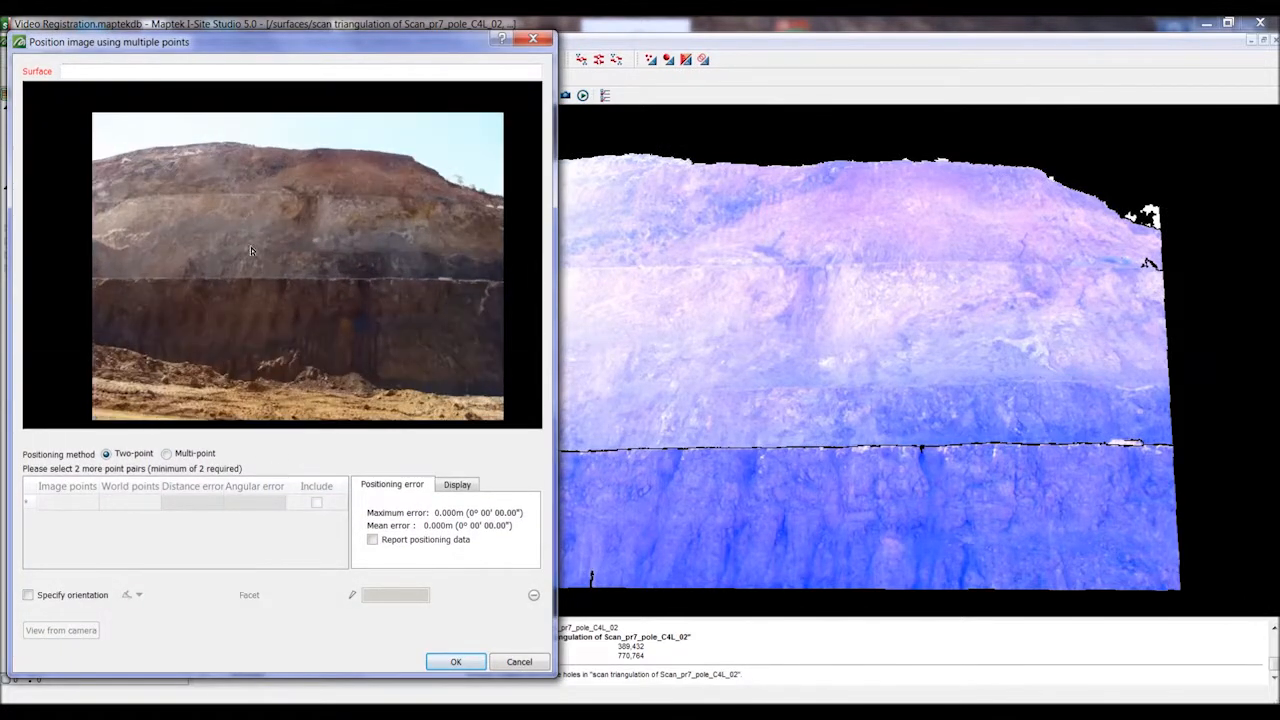
scroll(240, 245, down, 2)
scroll(365, 215, up, 4)
scroll(345, 225, down, 3)
scroll(350, 242, up, 2)
scroll(141, 274, down, 2)
scroll(490, 266, up, 3)
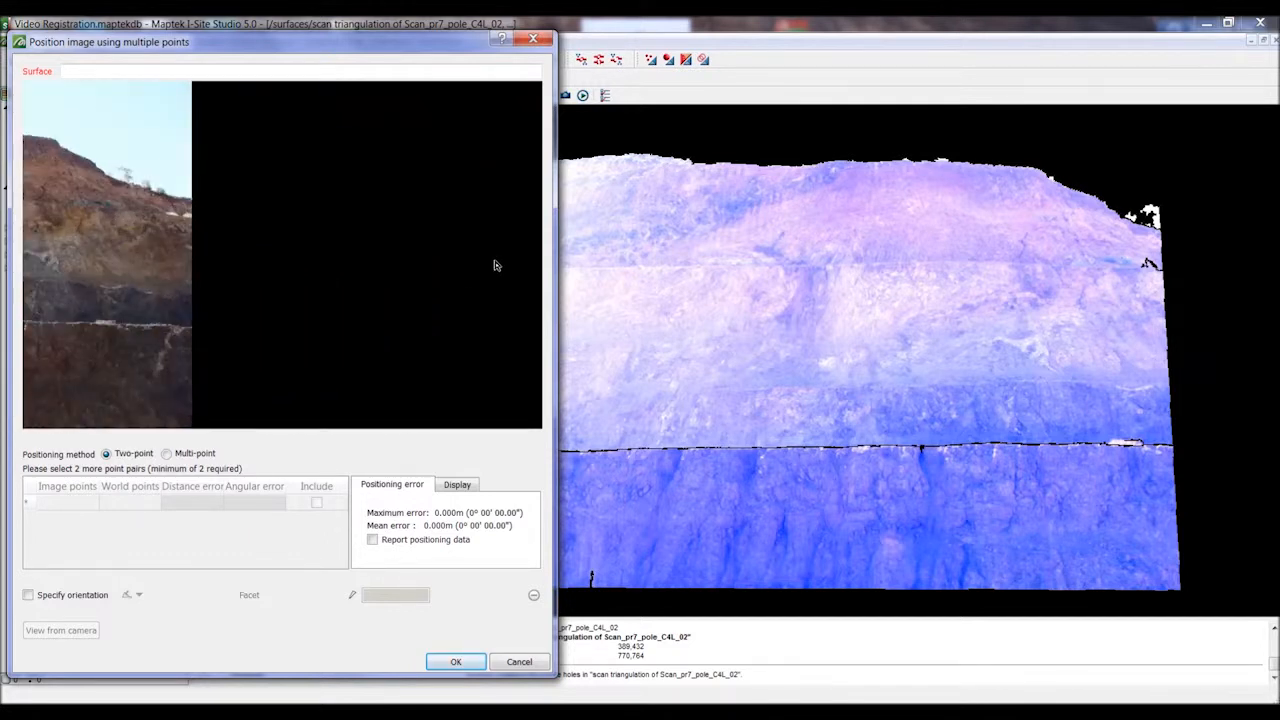
scroll(195, 252, down, 3)
scroll(133, 246, up, 2)
scroll(183, 255, down, 2)
scroll(183, 255, up, 3)
scroll(183, 255, down, 1)
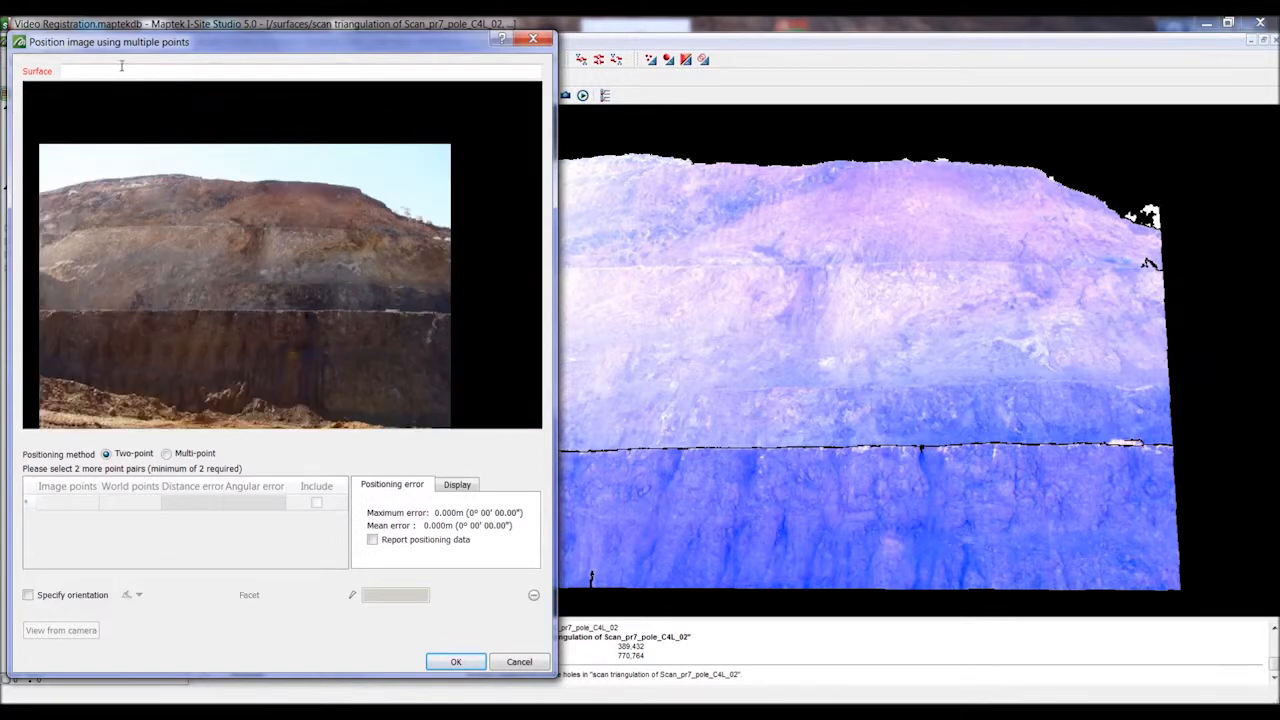
Step: Assign the scan triangulation of Scan_pr7_pole_C4L_02 as the surface and set the positioning method to Multi-point
click(854, 305)
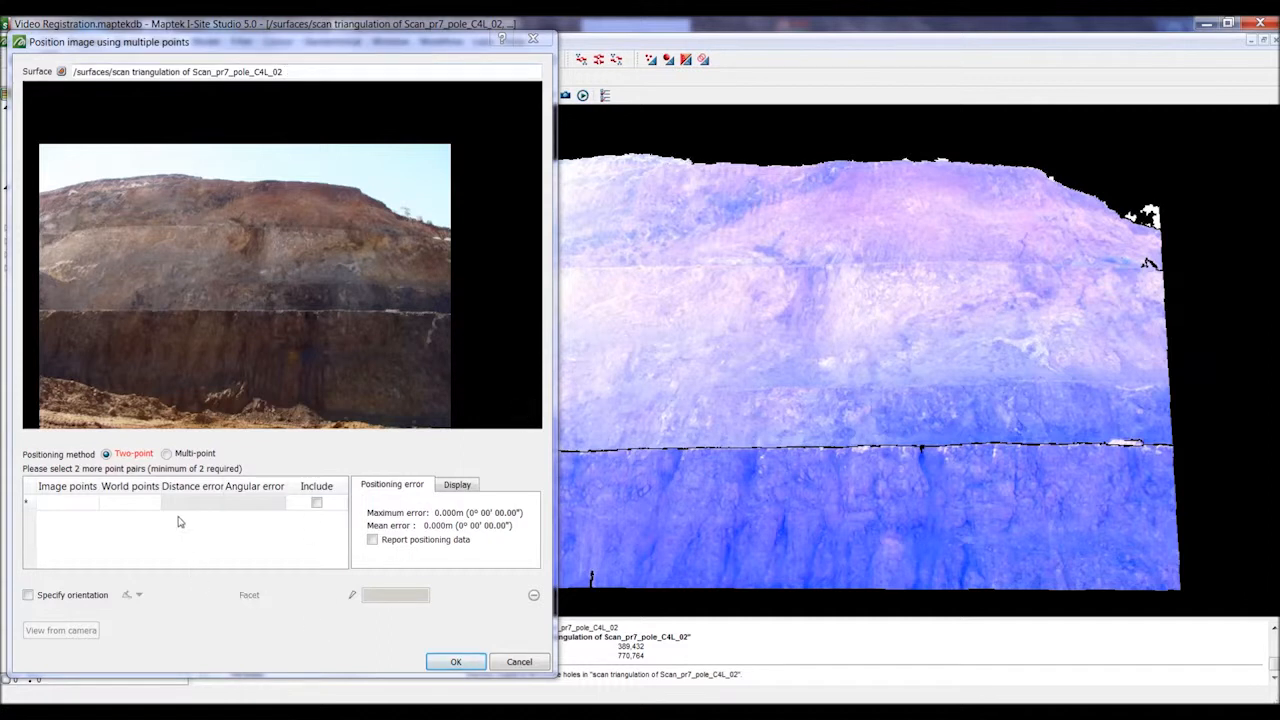
click(166, 454)
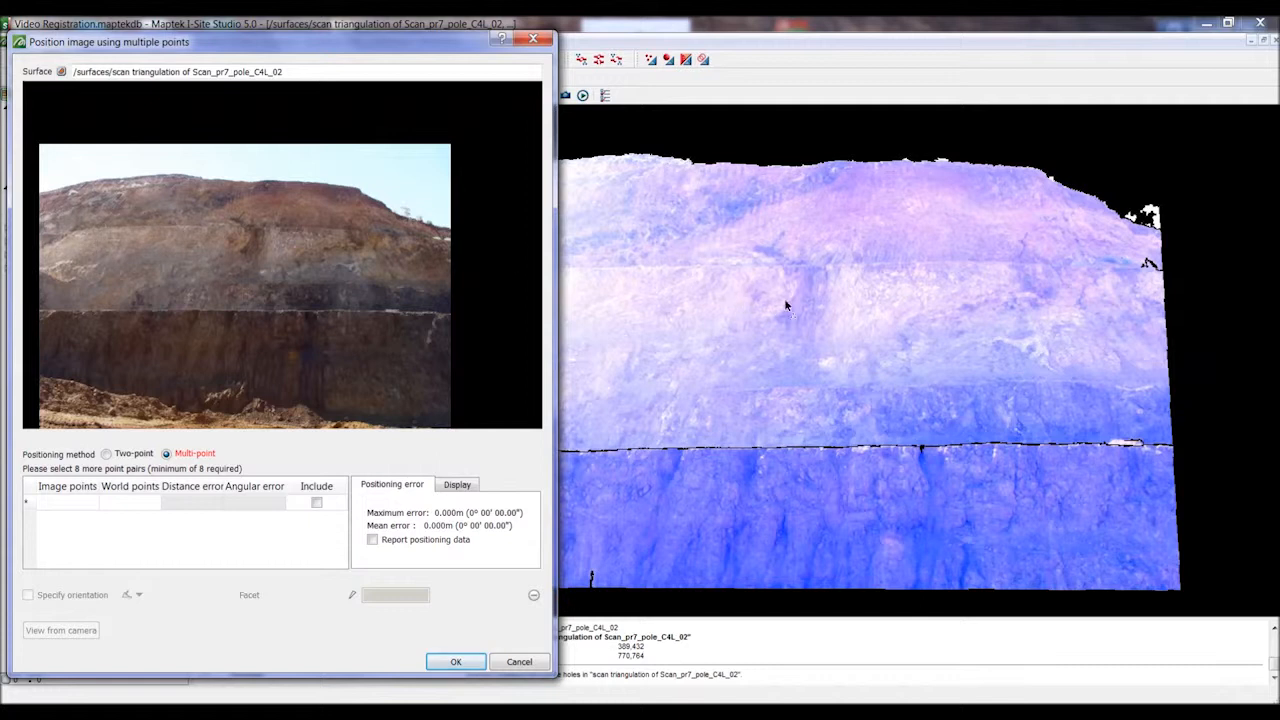
Step: Pick the first matching image and world points at the lower end of the dark gully on the wall's upper left slope
right_drag(1000, 431, 1012, 368)
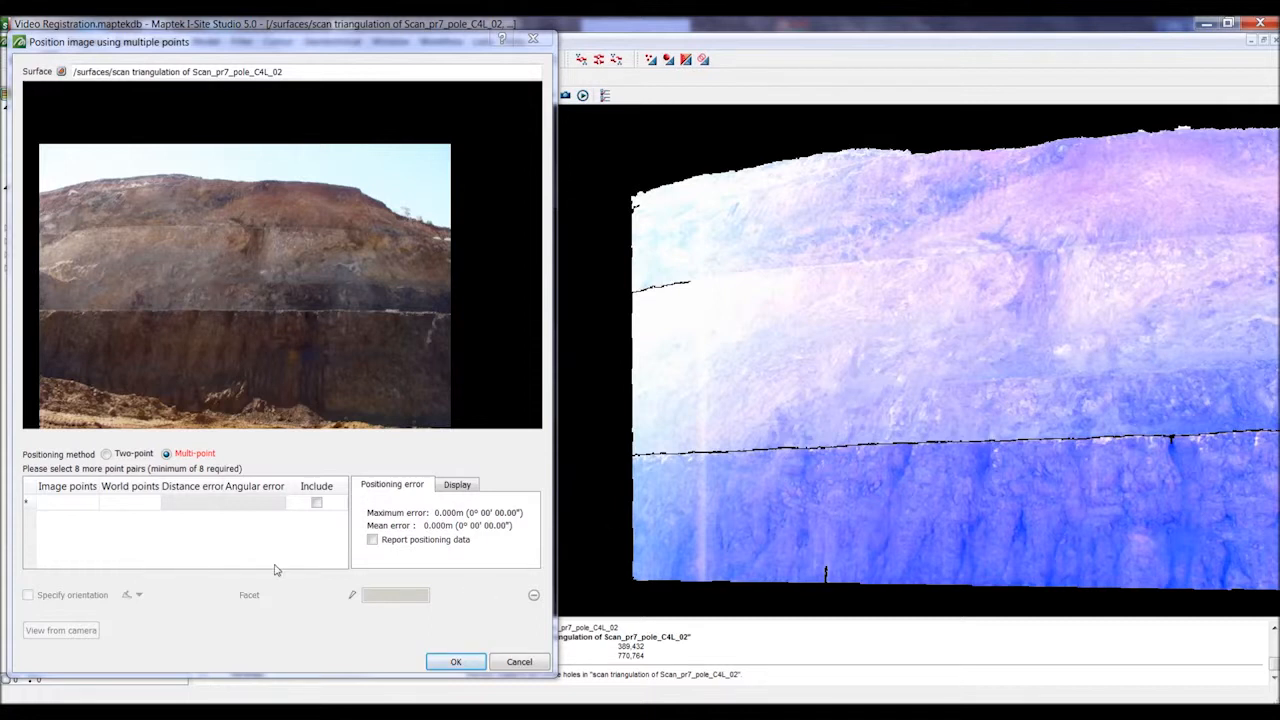
click(65, 504)
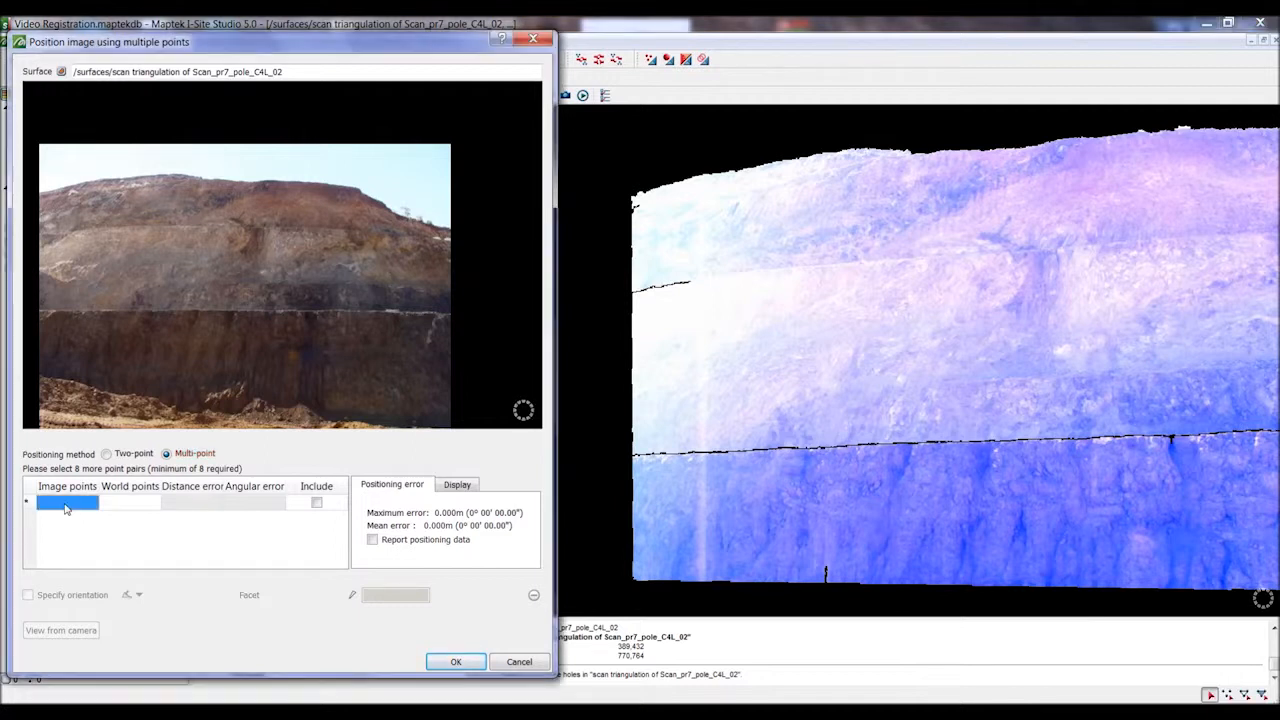
scroll(66, 197, up, 3)
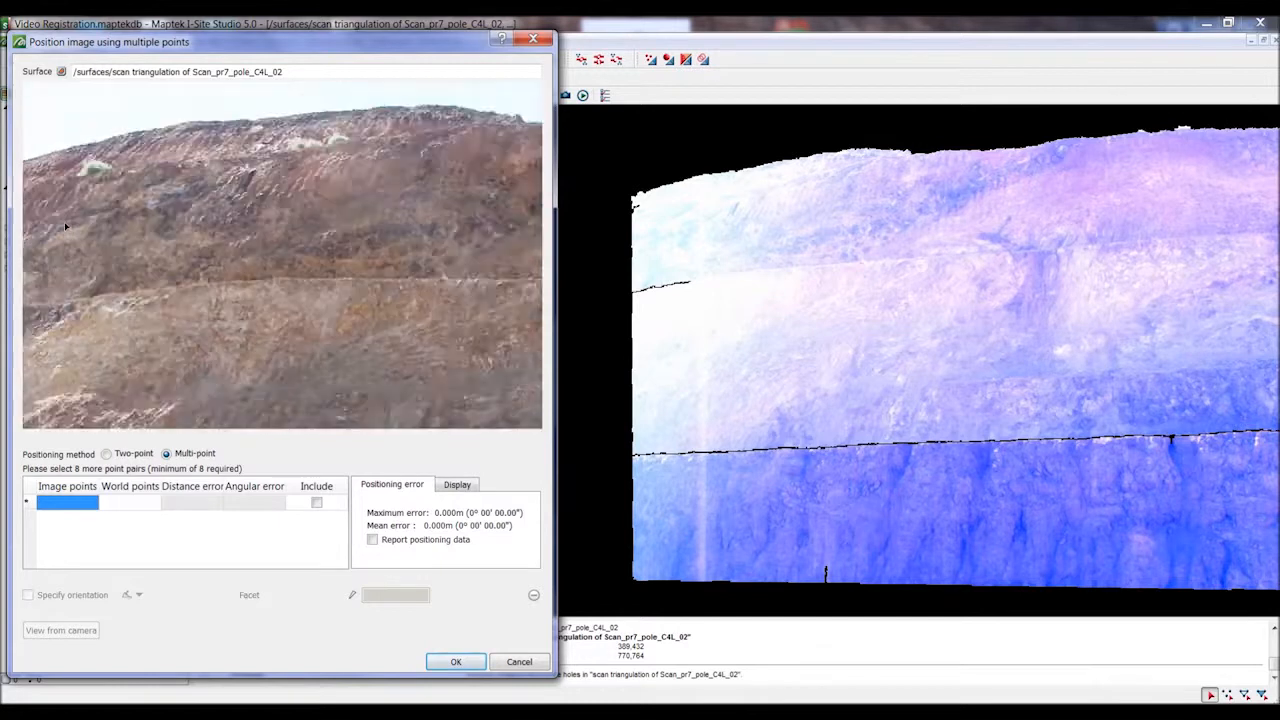
scroll(440, 167, up, 2)
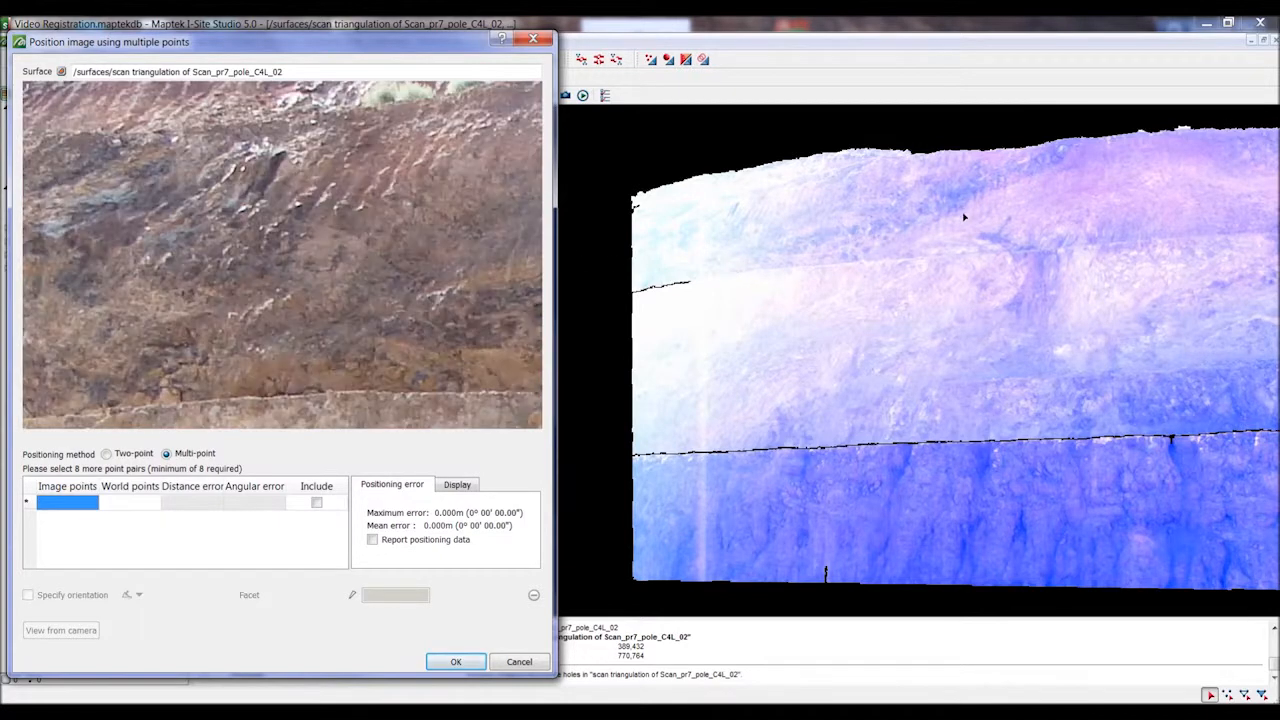
scroll(965, 221, up, 1)
scroll(752, 255, up, 2)
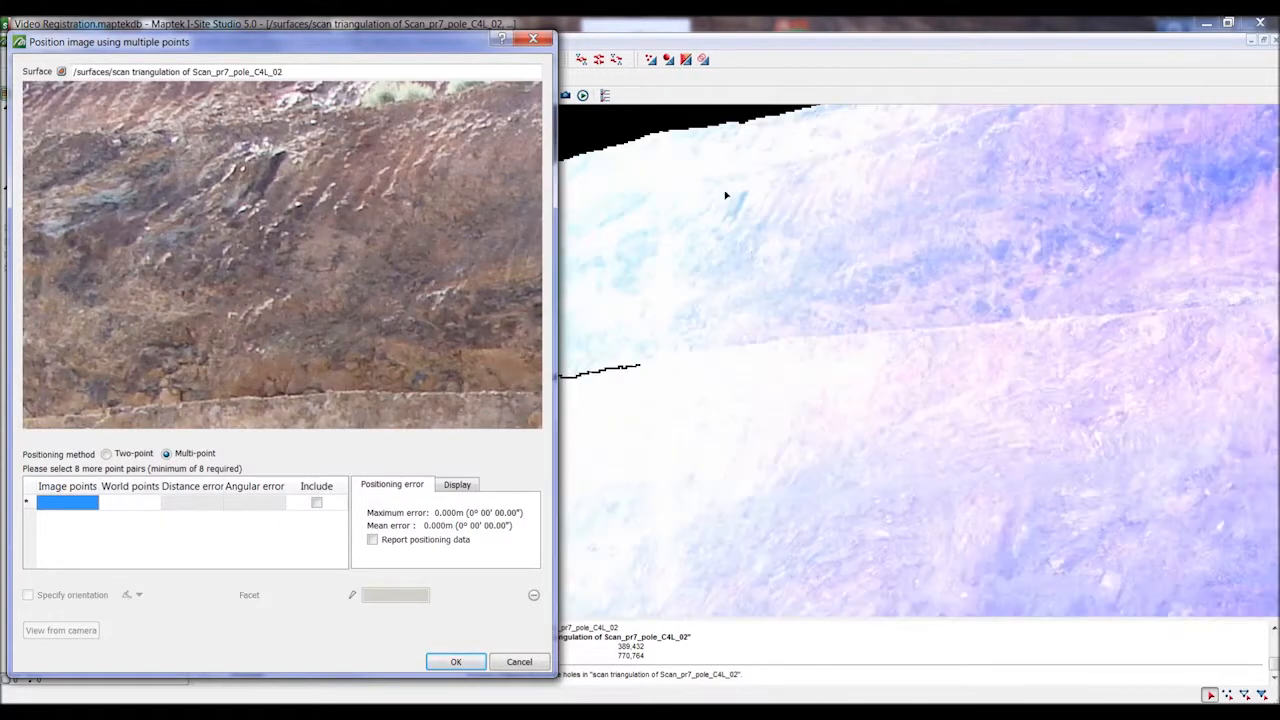
scroll(728, 180, up, 2)
scroll(270, 122, up, 2)
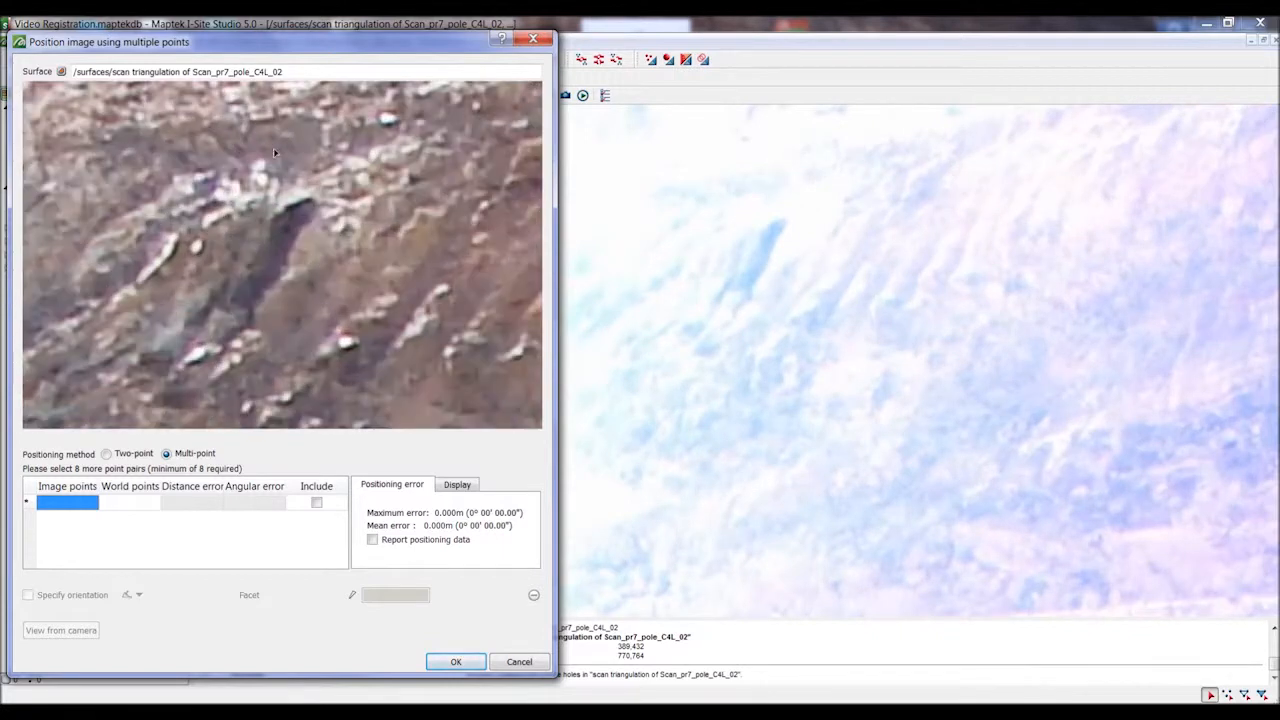
scroll(270, 325, up, 1)
scroll(260, 322, up, 1)
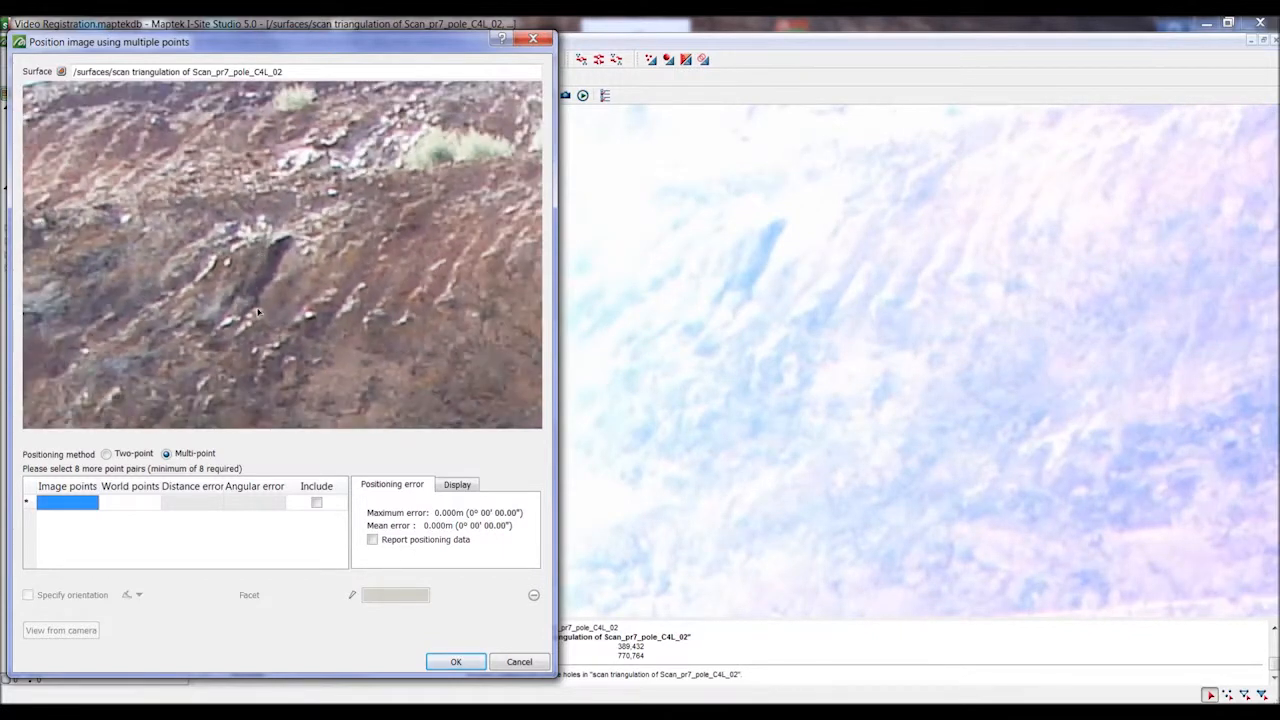
scroll(258, 310, up, 2)
scroll(724, 290, up, 2)
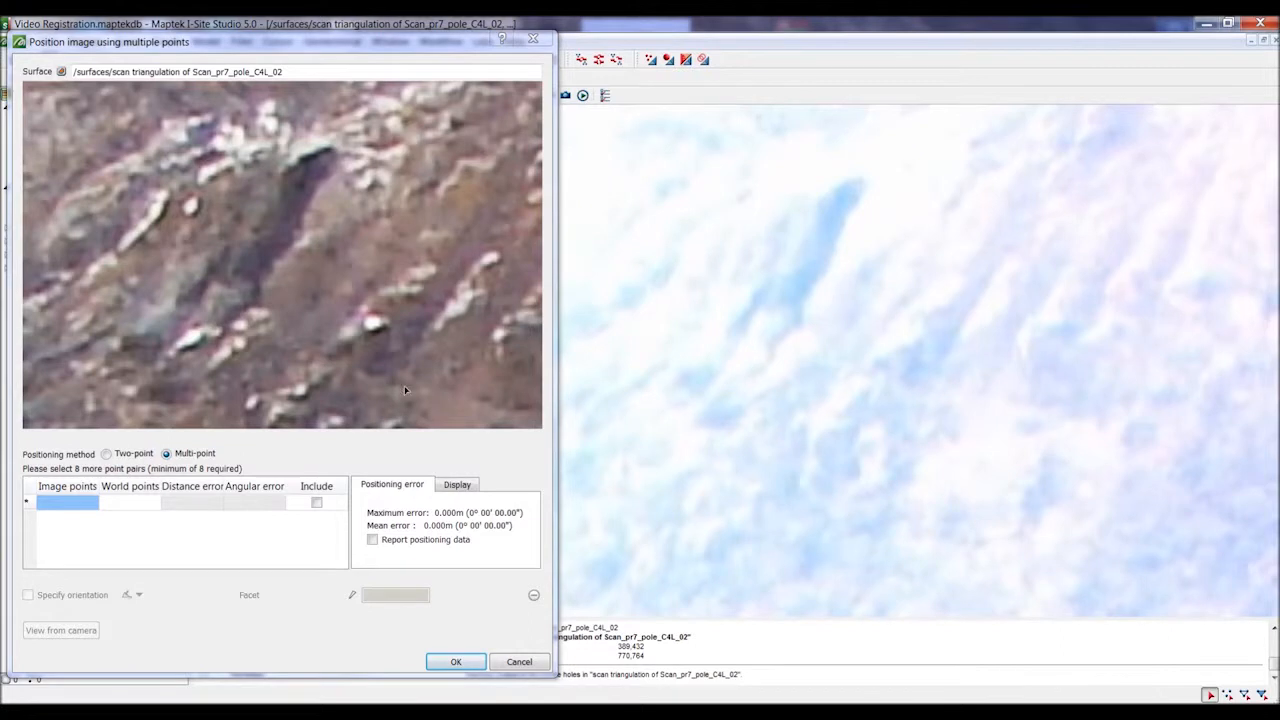
click(262, 308)
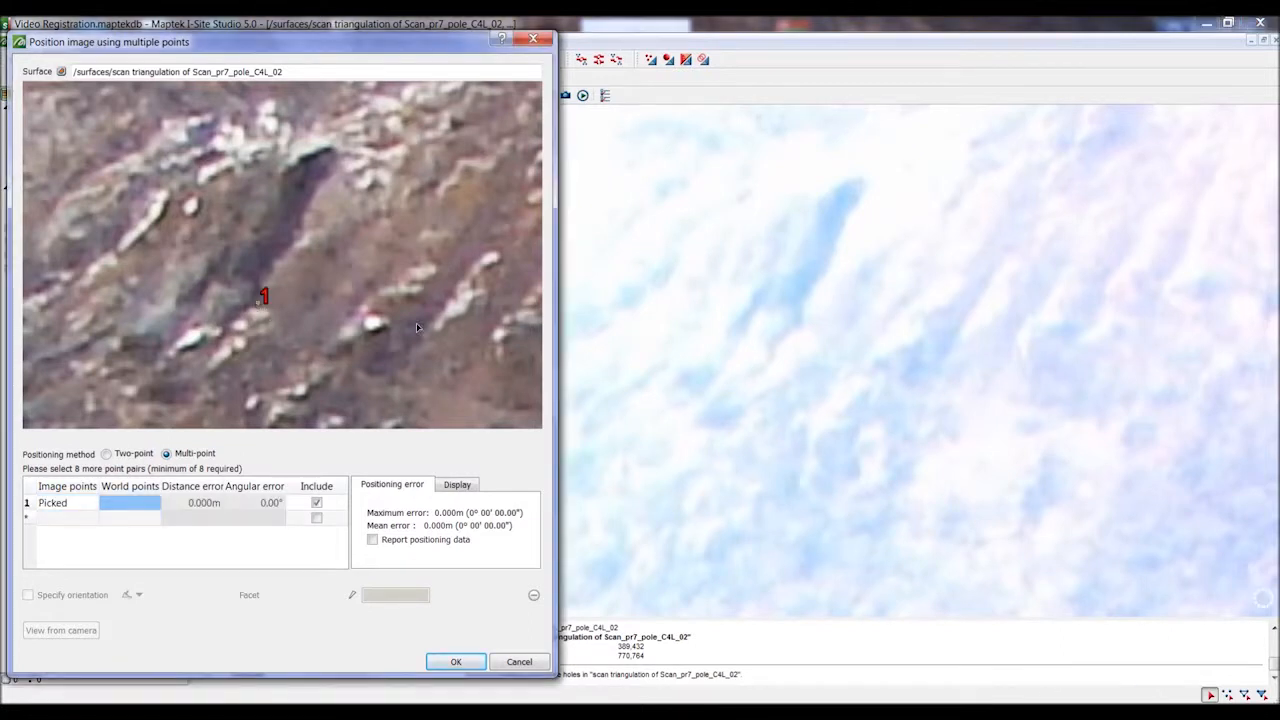
click(803, 328)
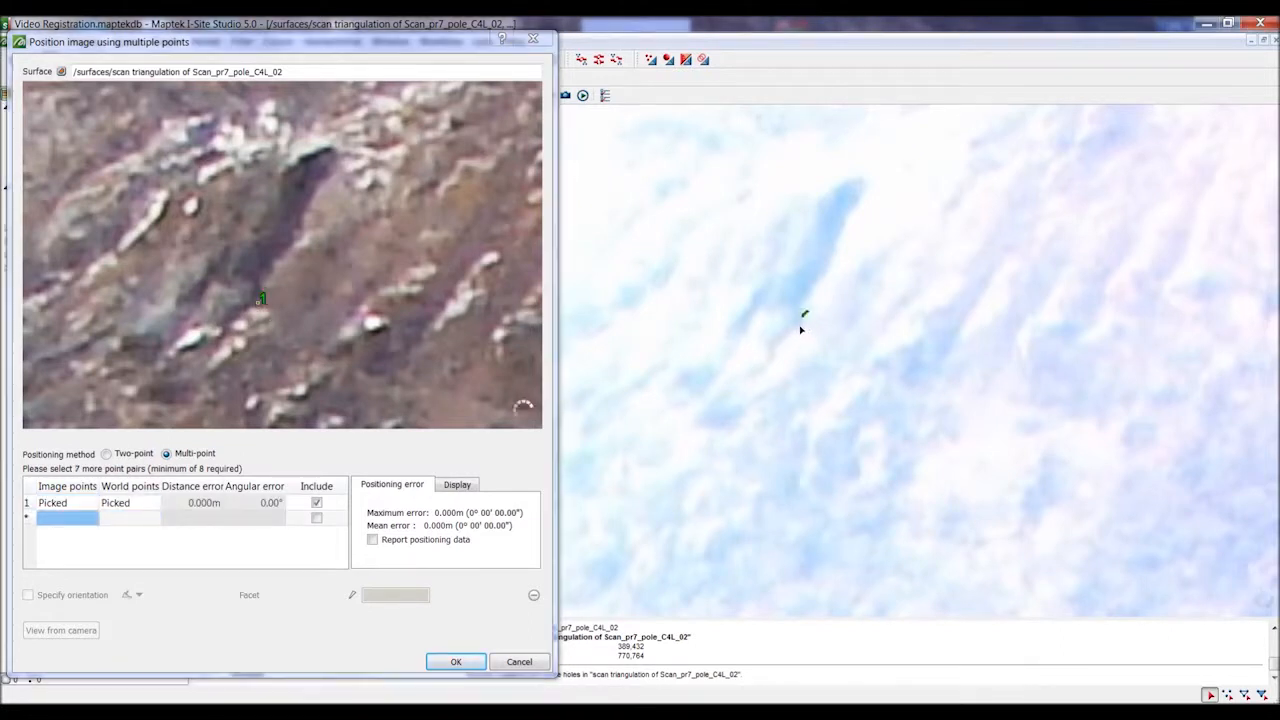
Step: Pick the second matching image and world points on the upper slope, just right of the dark branching mark's upper tip
scroll(195, 217, down, 2)
scroll(197, 218, down, 4)
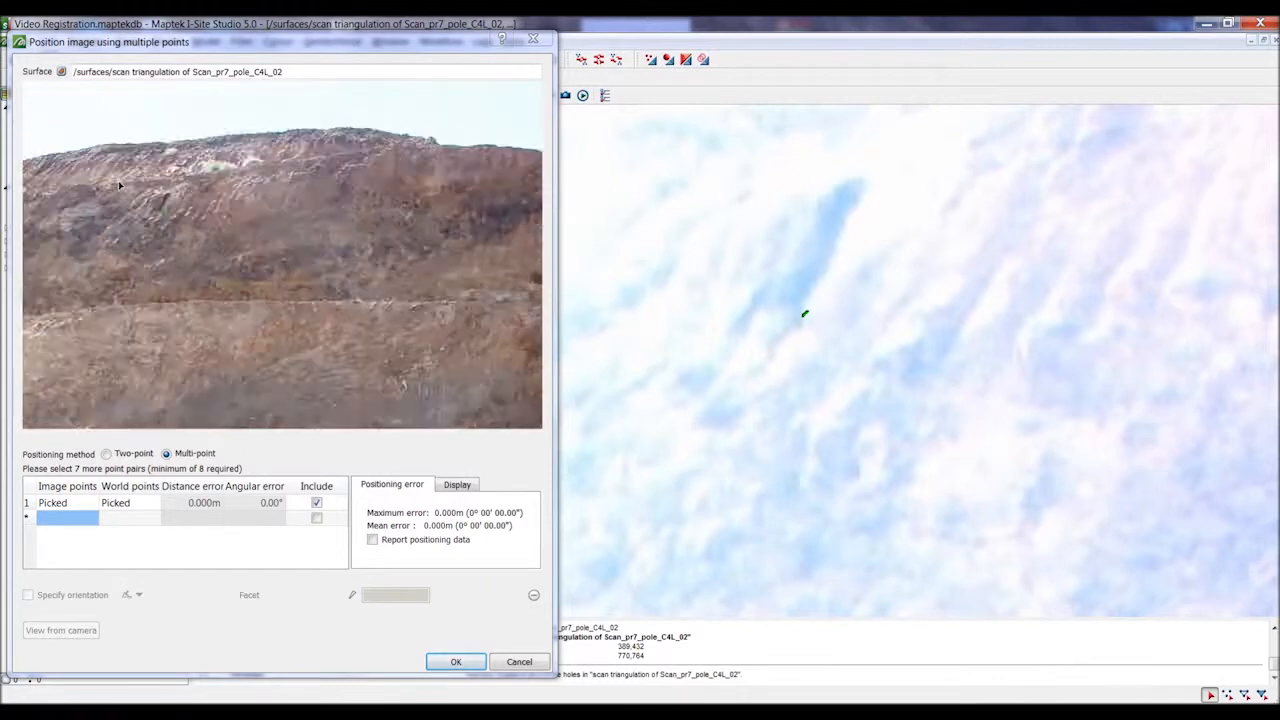
scroll(390, 236, down, 1)
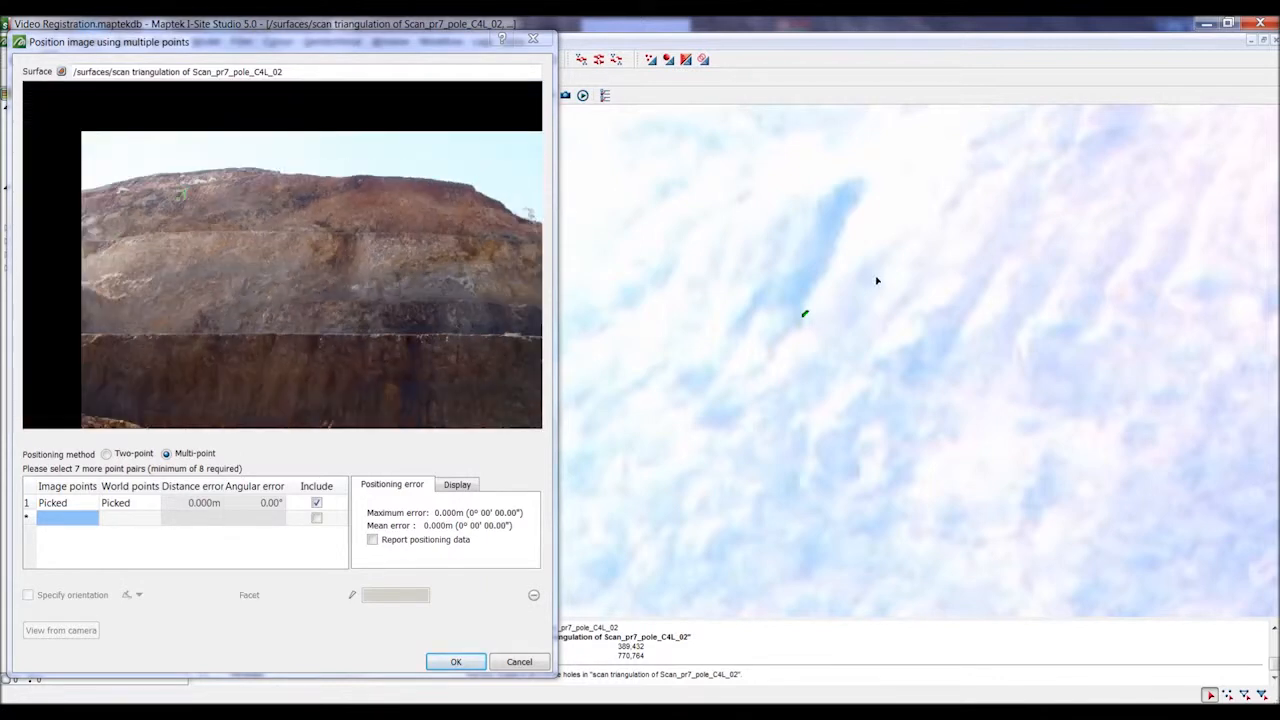
scroll(709, 280, down, 5)
scroll(1038, 320, up, 5)
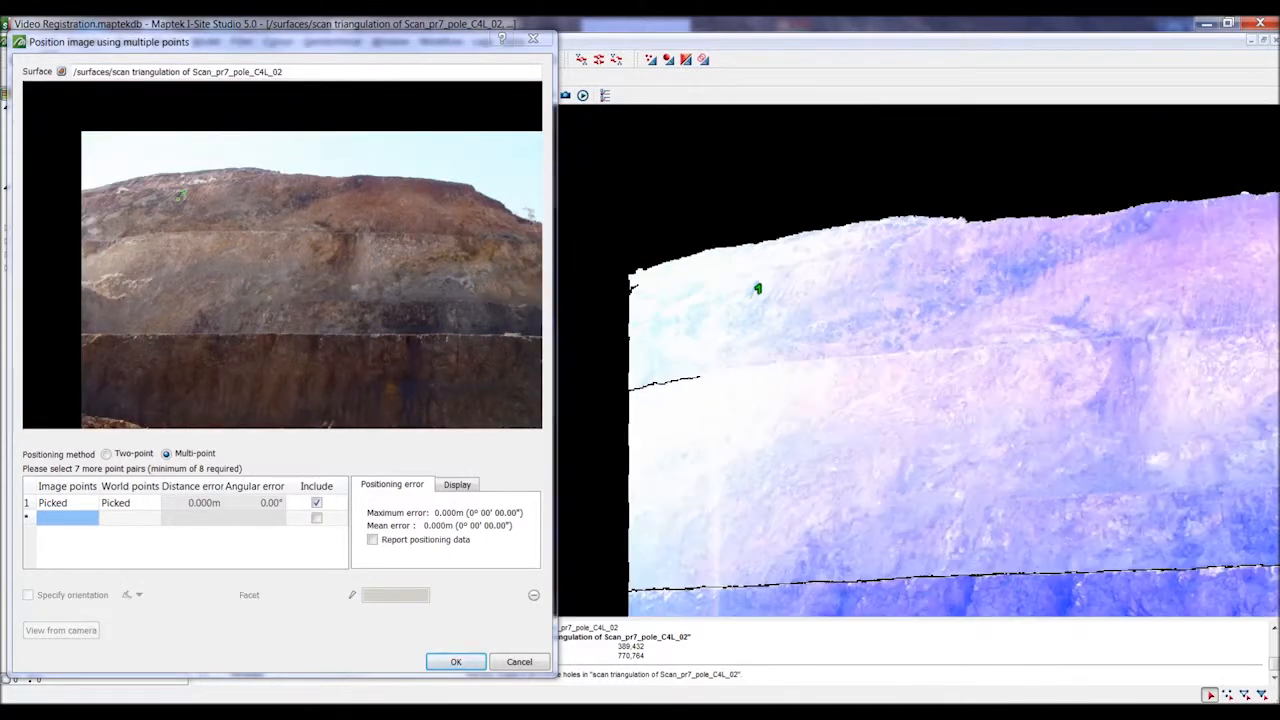
scroll(367, 238, up, 4)
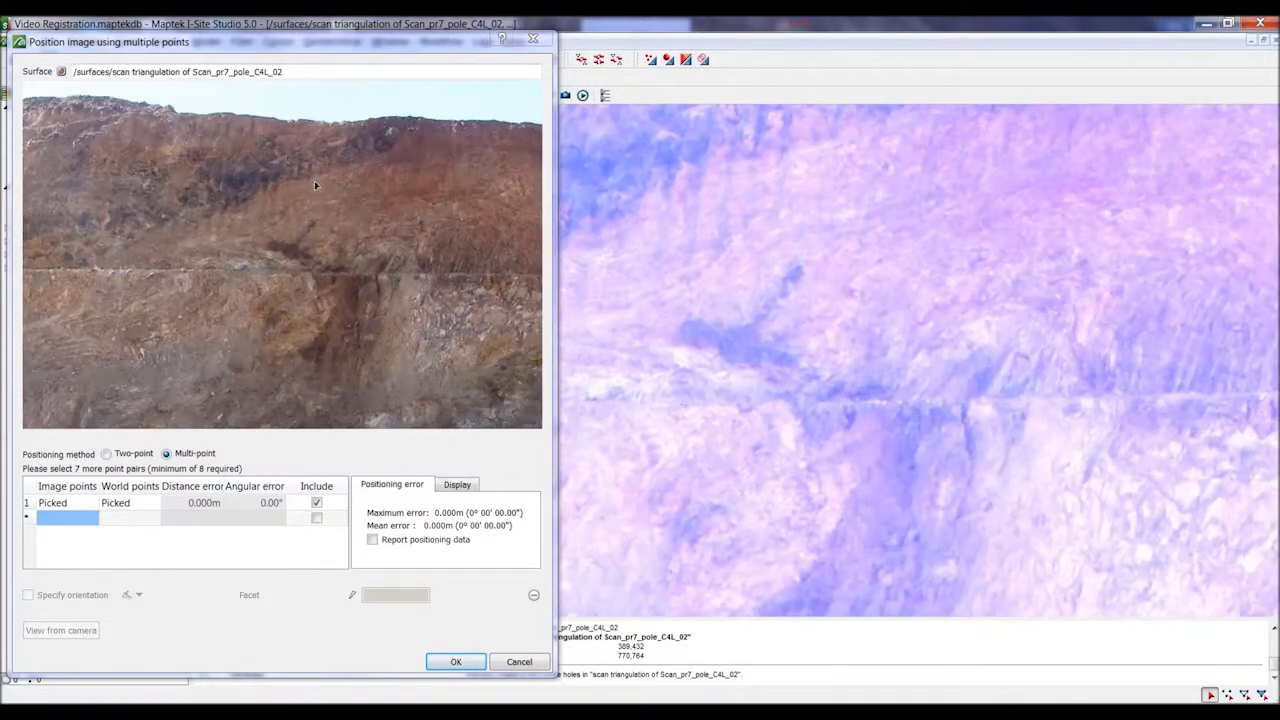
scroll(335, 210, up, 2)
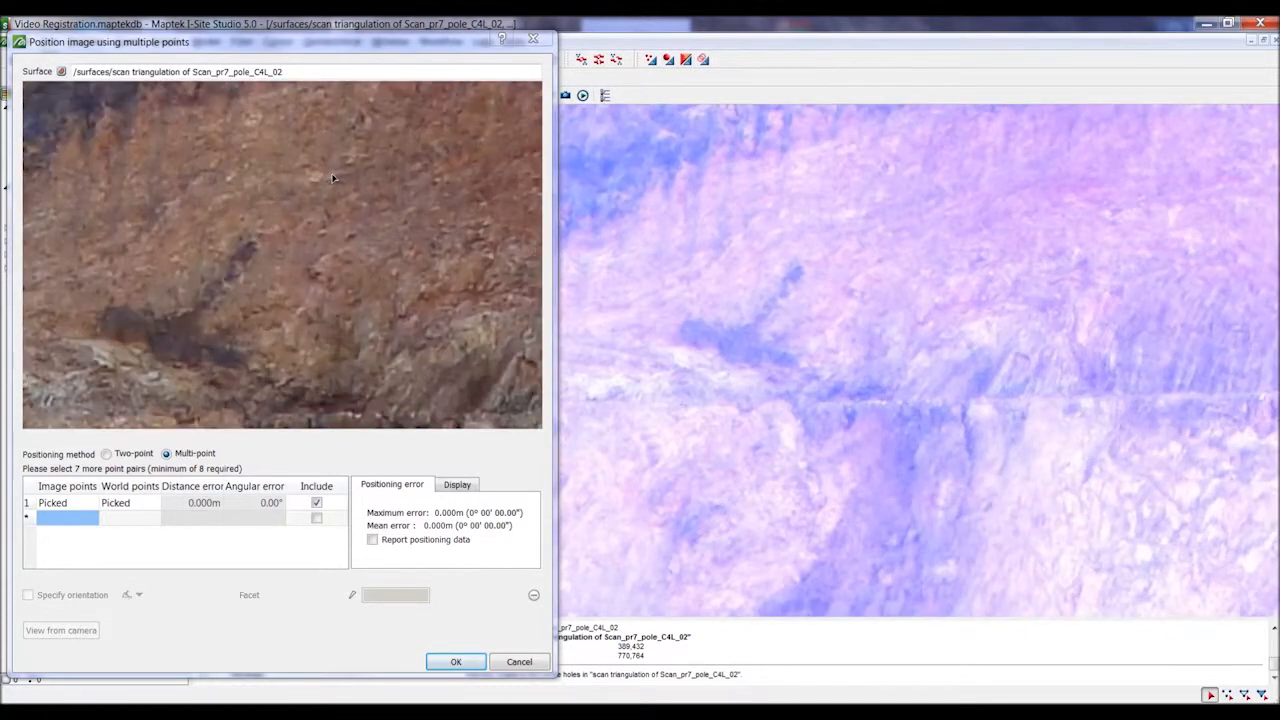
scroll(817, 241, up, 2)
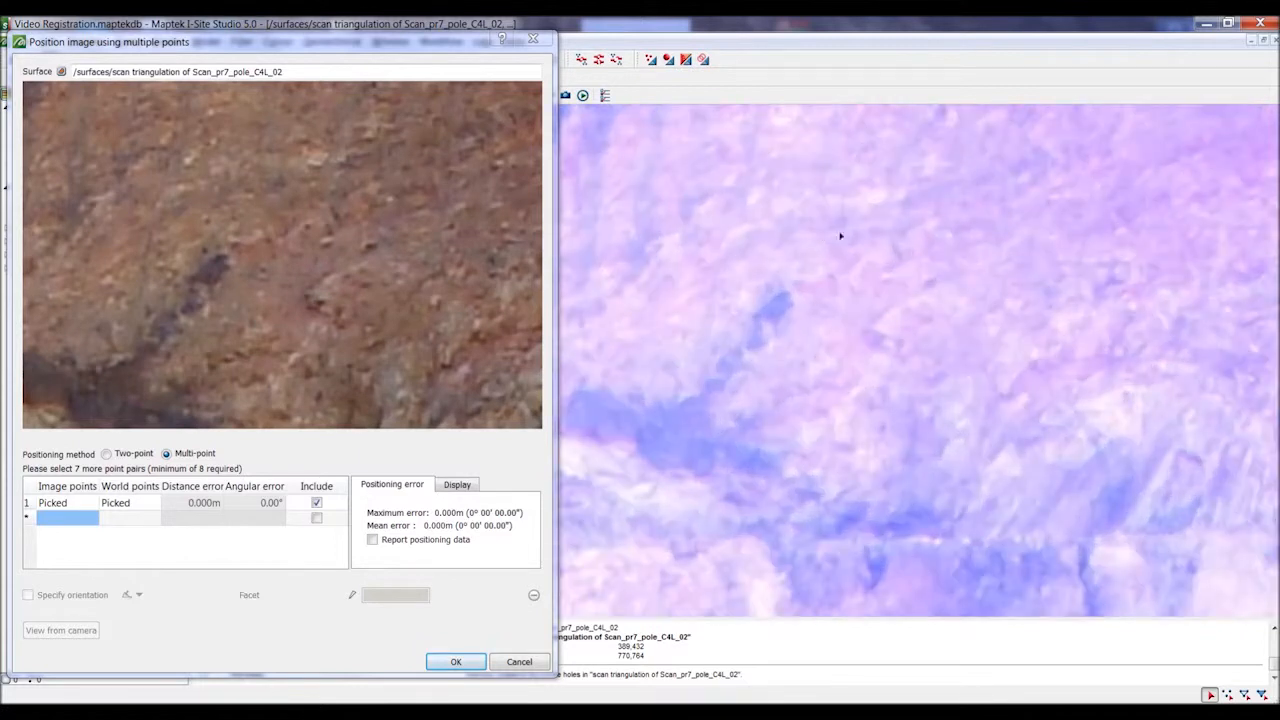
scroll(897, 258, up, 1)
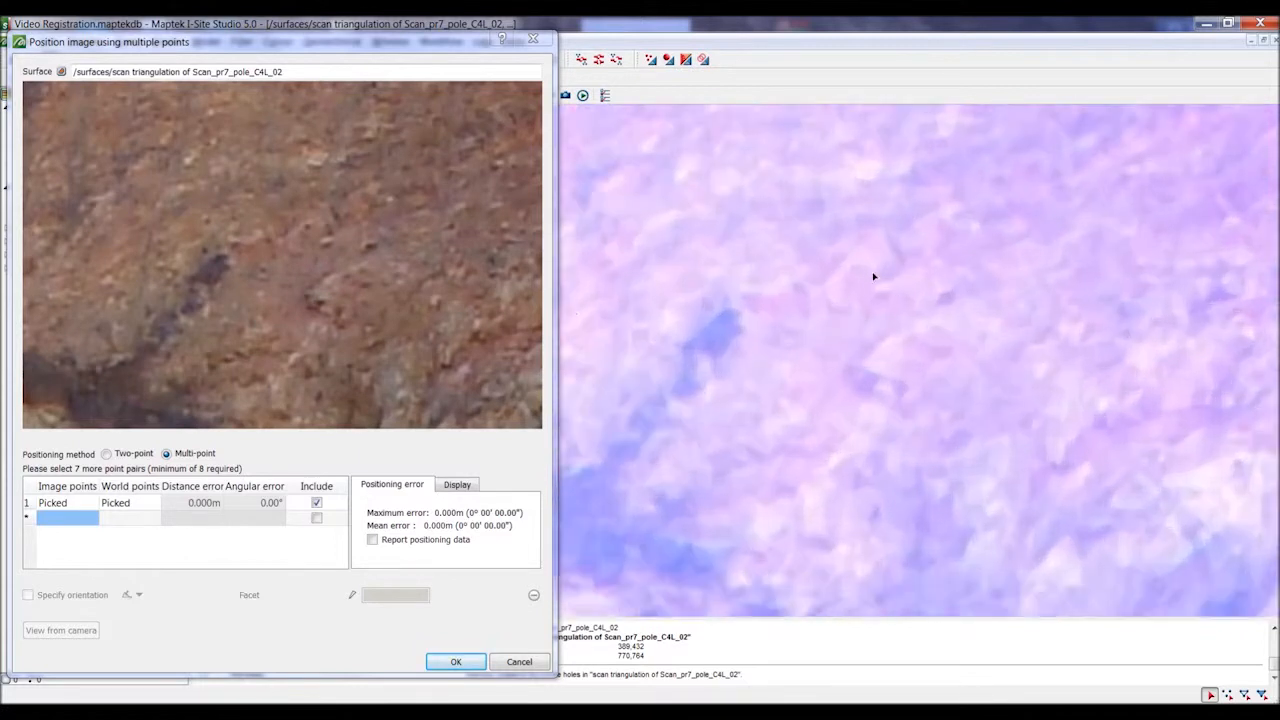
click(328, 245)
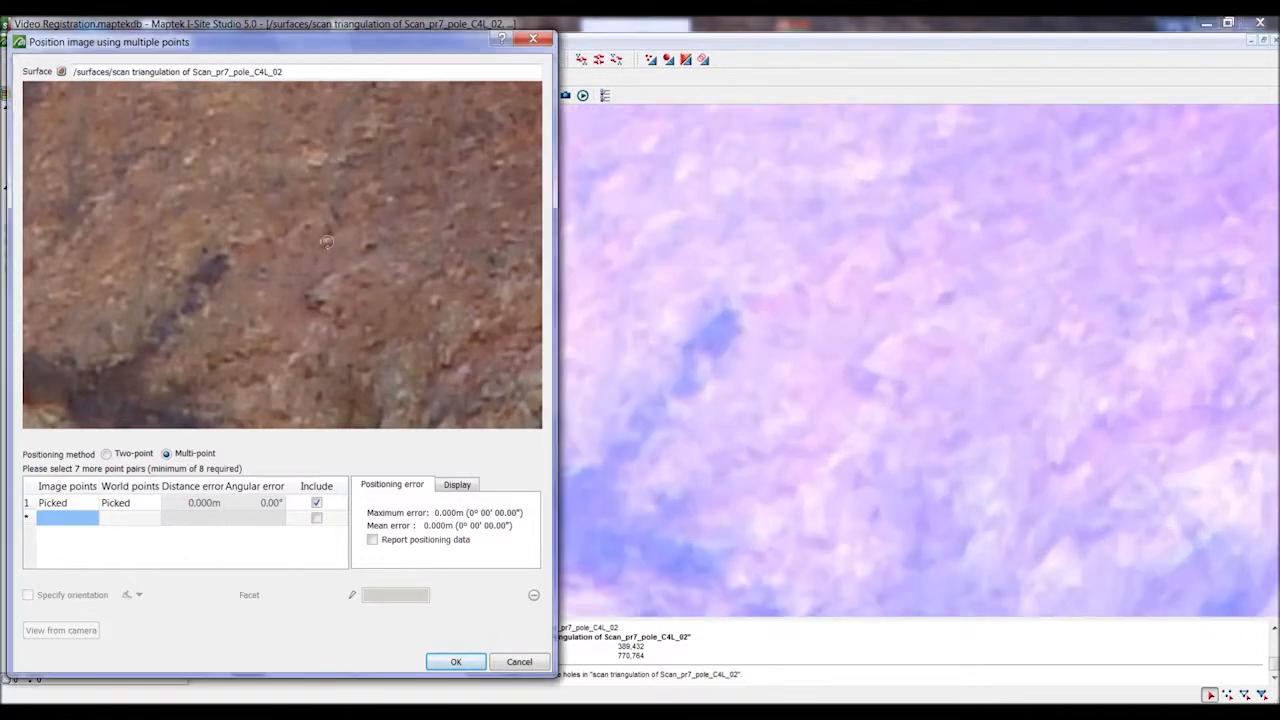
click(882, 292)
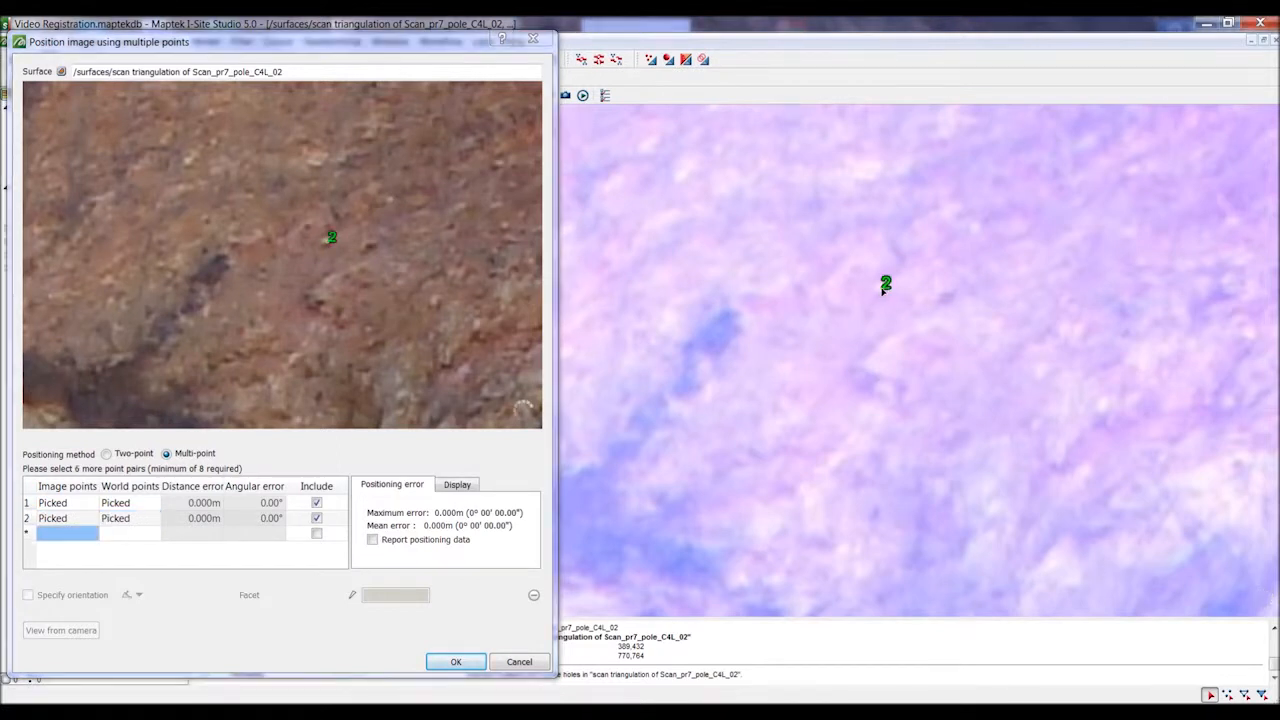
Step: Pick the third matching image and world points on the pale rock just below the crest, near the right end of the ridge
scroll(866, 275, down, 4)
scroll(338, 213, down, 5)
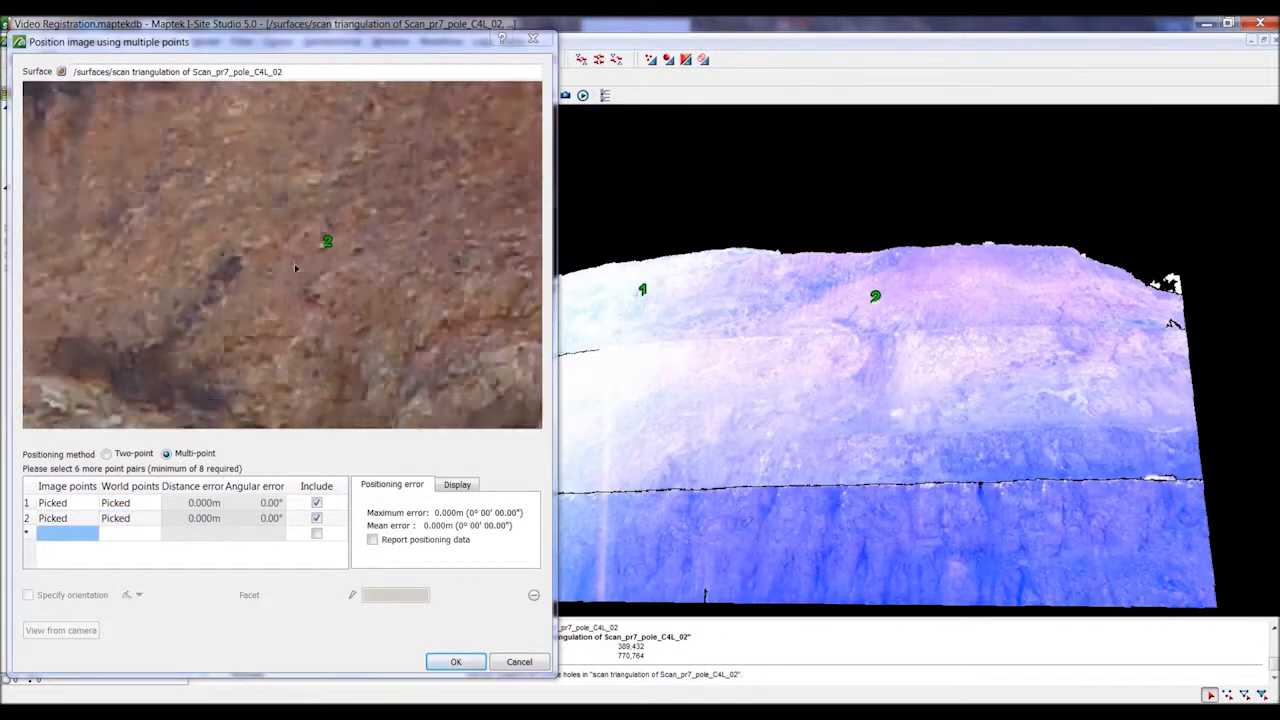
scroll(338, 213, up, 4)
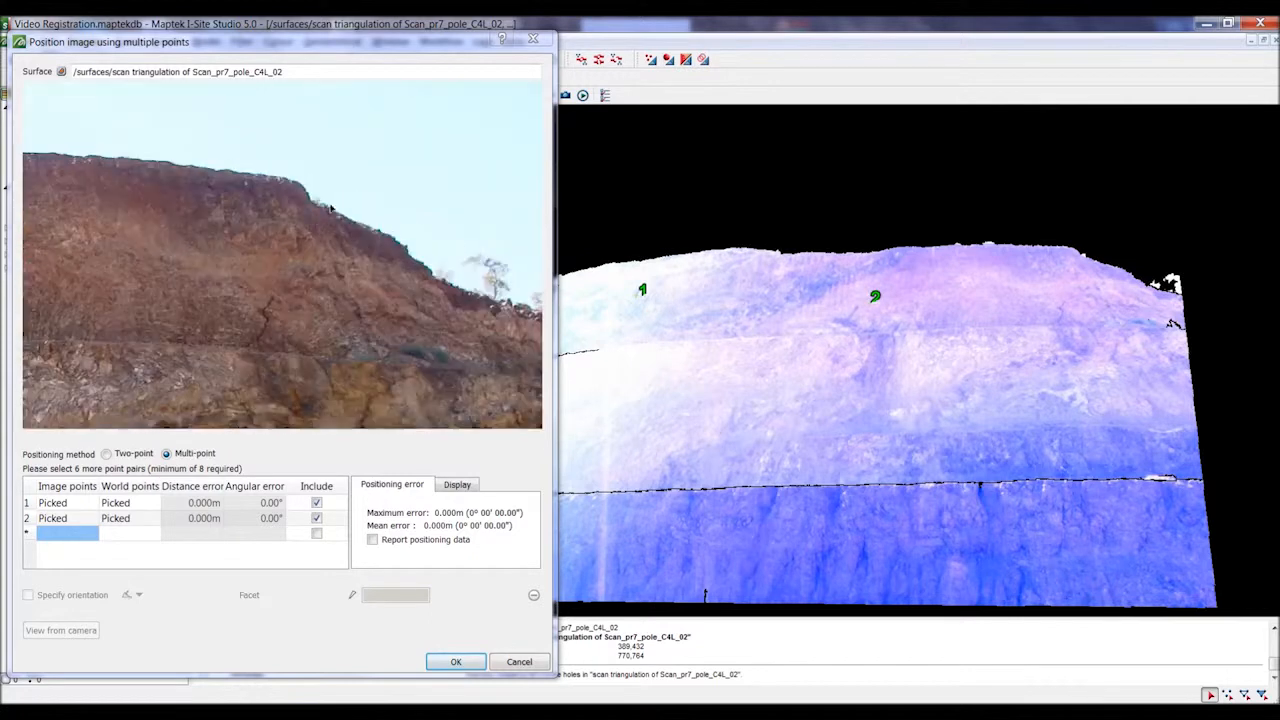
scroll(171, 152, up, 3)
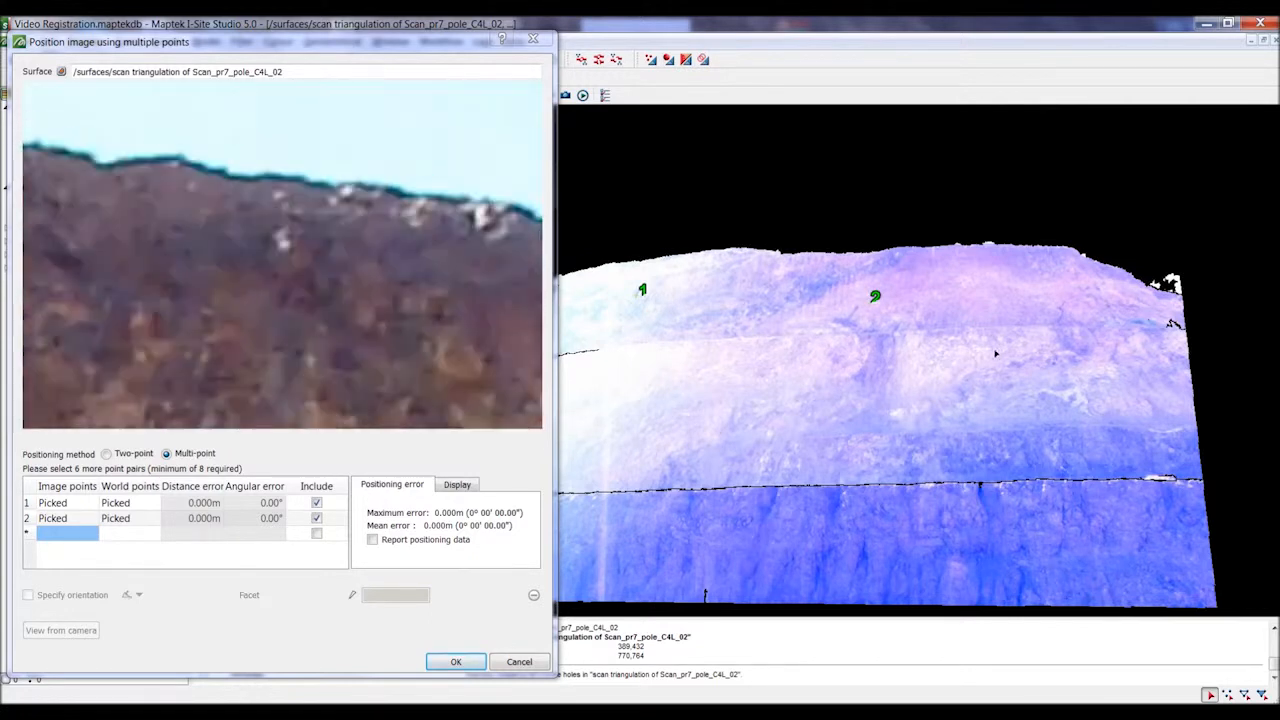
scroll(1090, 248, up, 5)
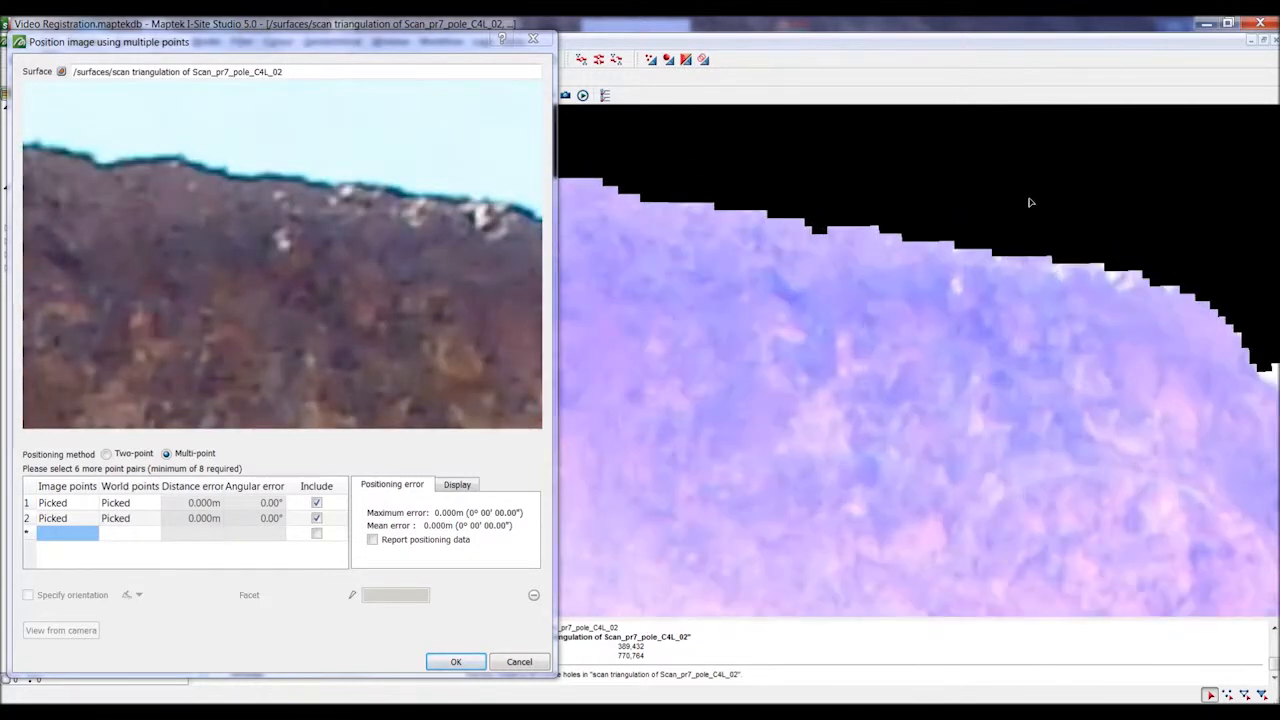
click(285, 240)
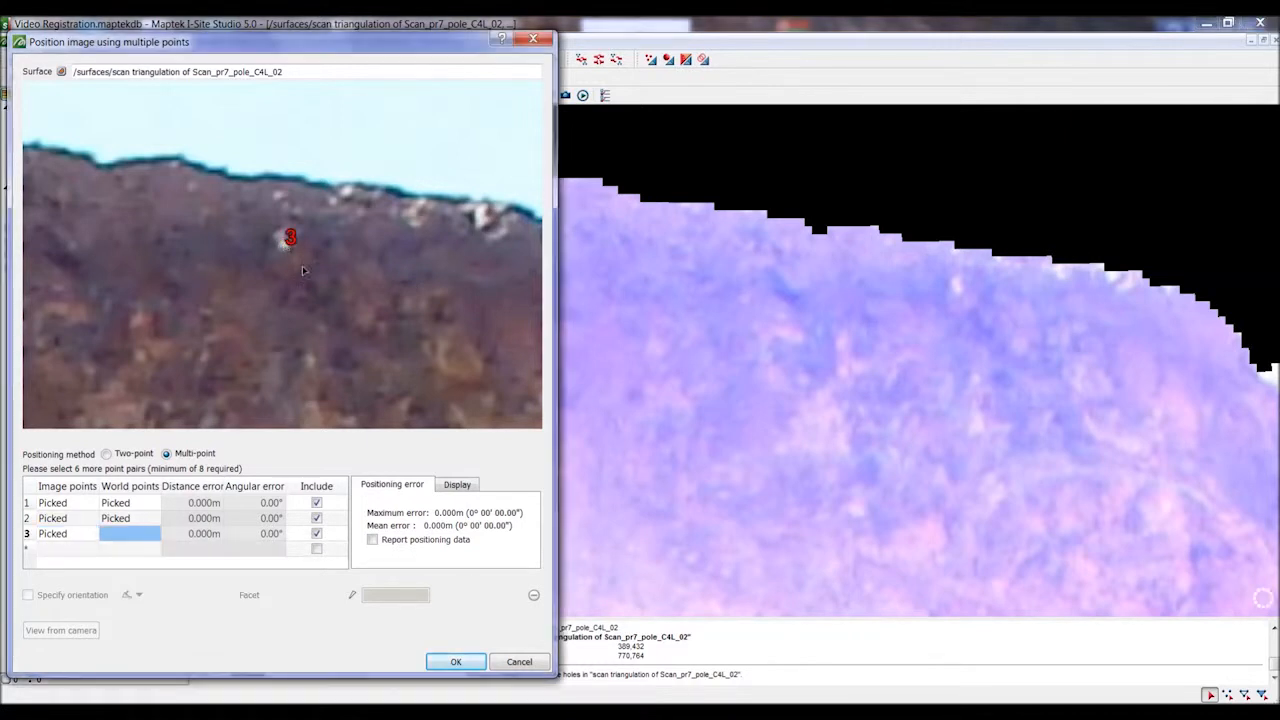
click(958, 291)
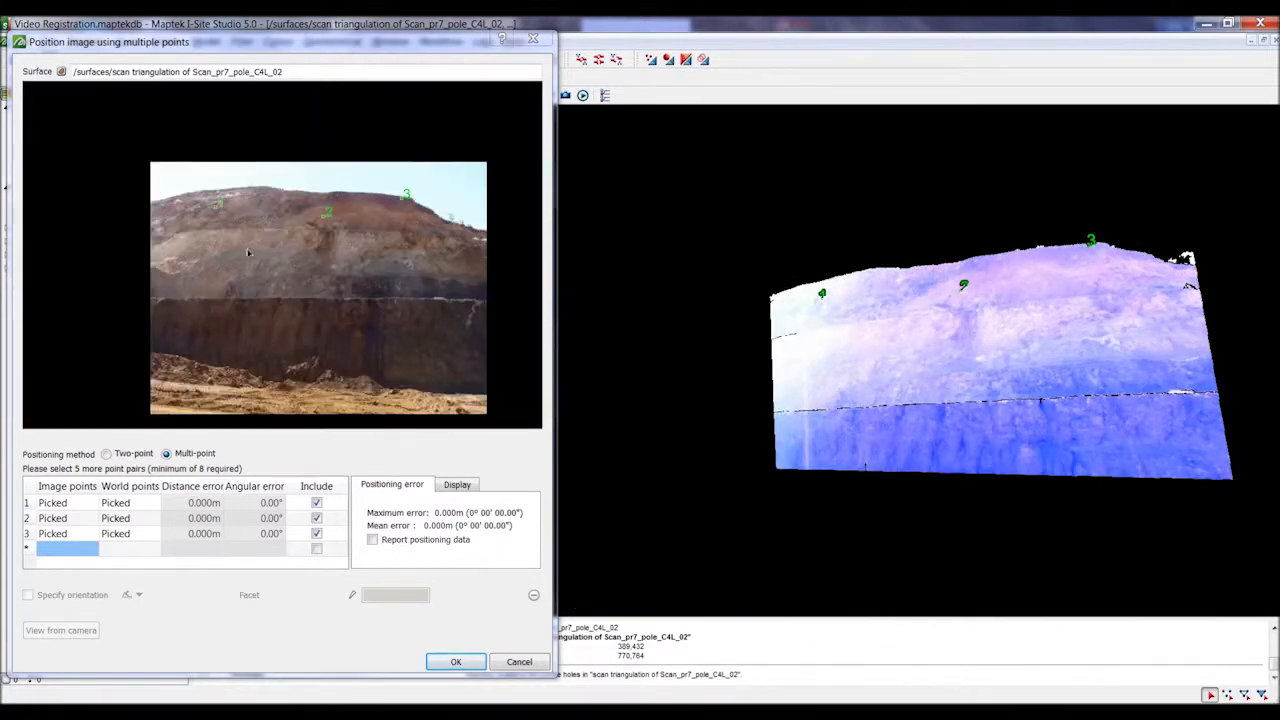
Step: Pick the fourth matching image and world points on the small white stone in the left part of the middle slope
scroll(248, 253, up, 10)
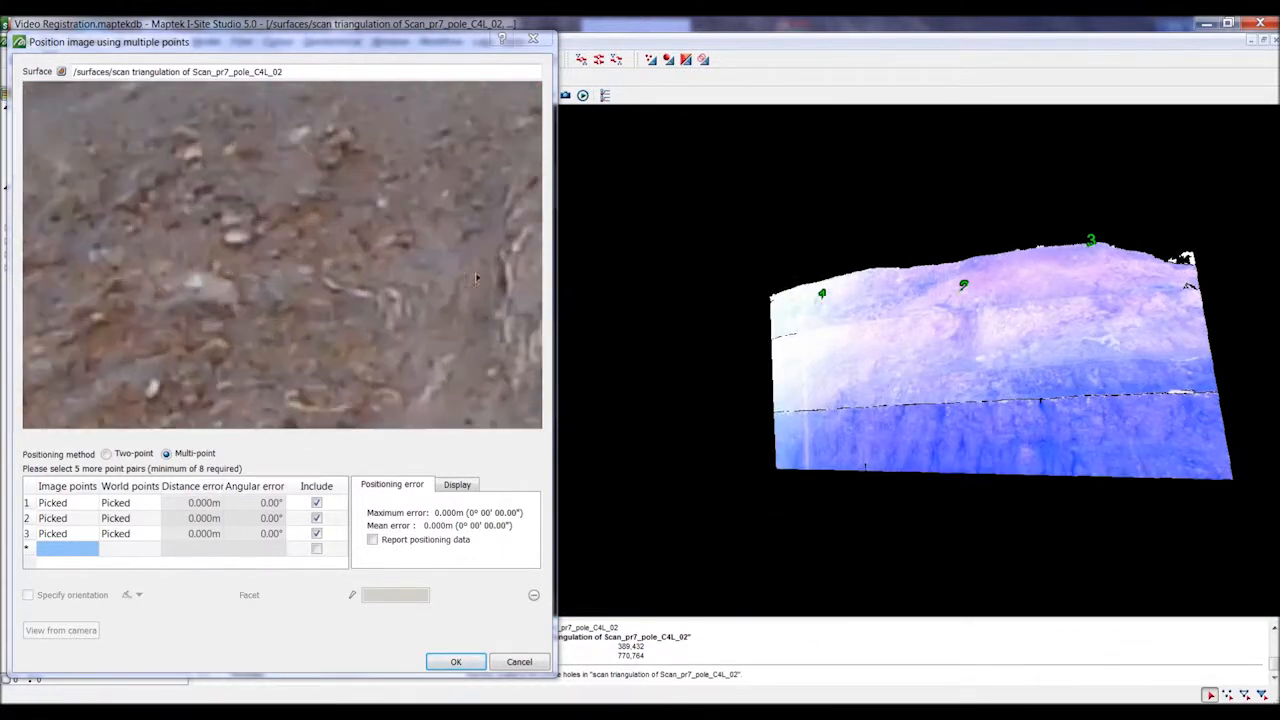
scroll(895, 424, up, 10)
scroll(959, 367, up, 3)
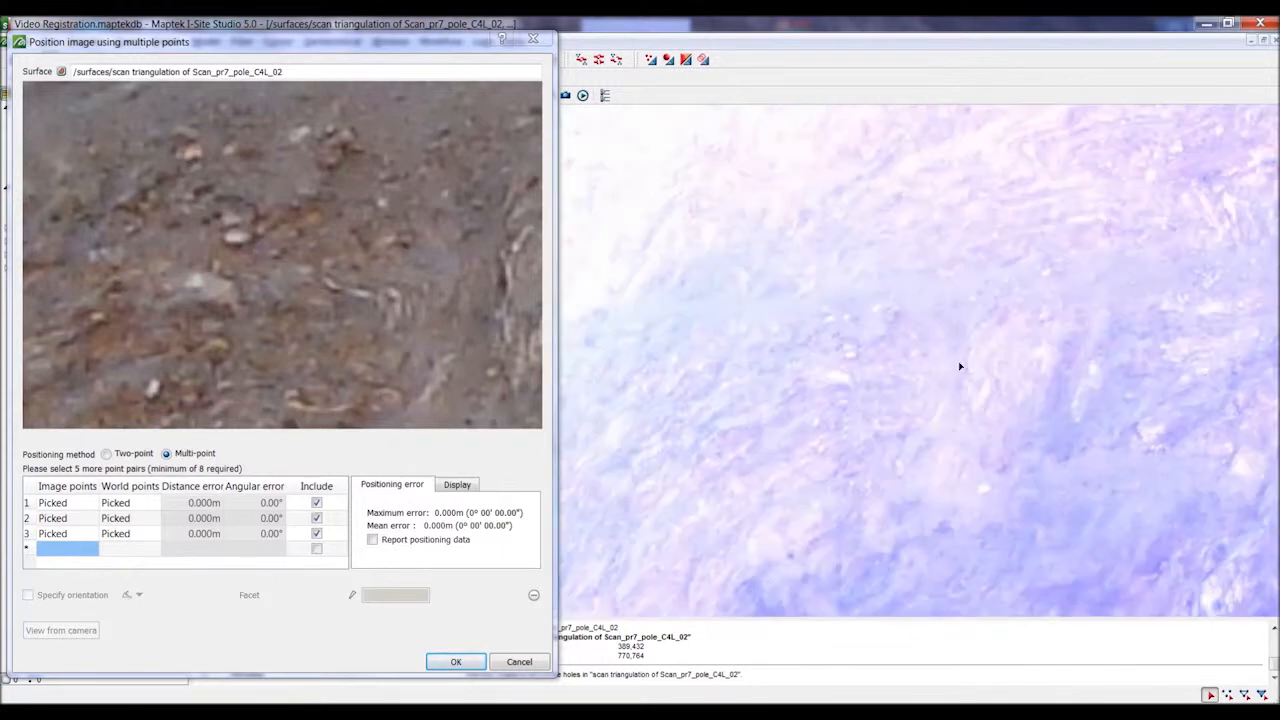
scroll(248, 249, up, 5)
click(233, 238)
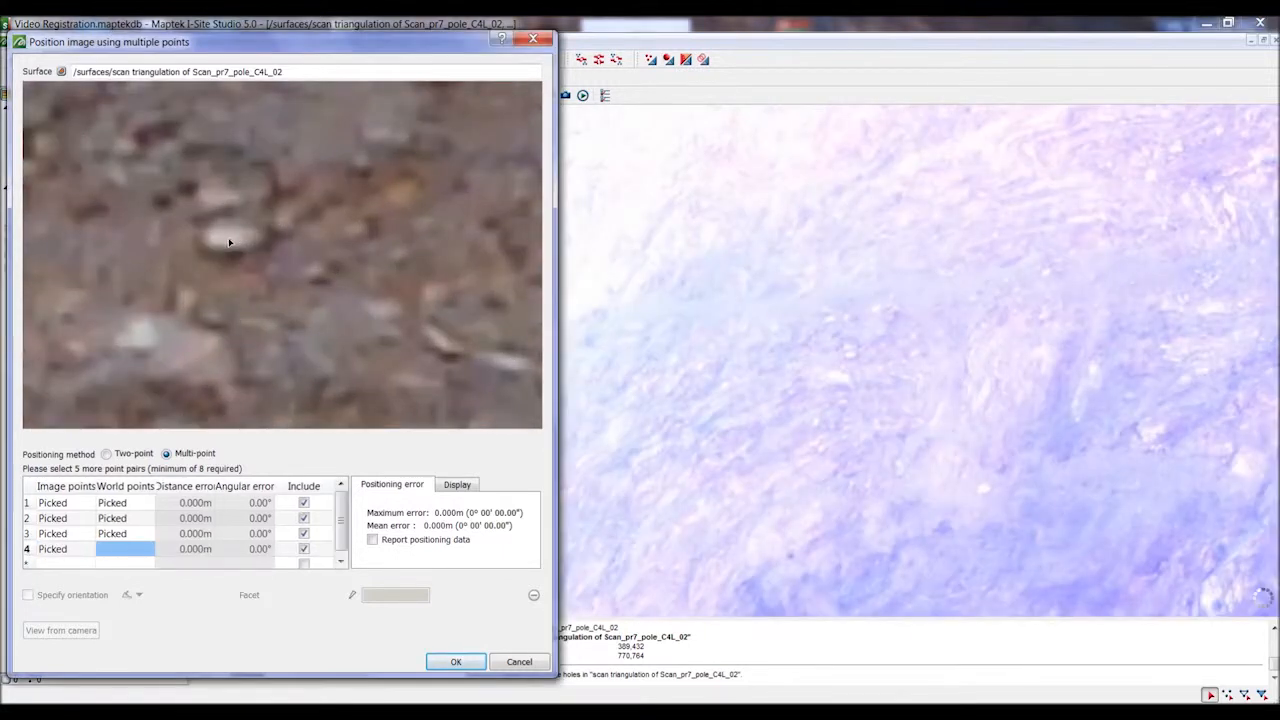
scroll(856, 354, up, 2)
click(853, 356)
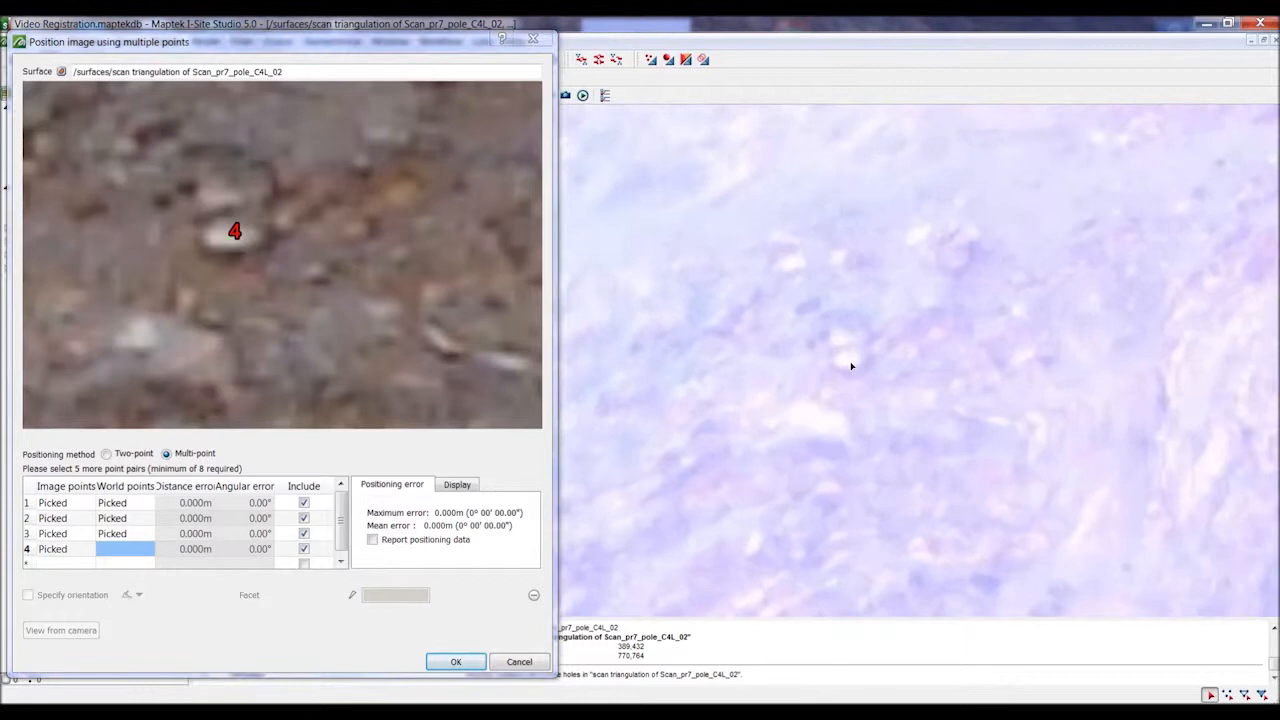
Step: Pick the fifth matching image and world points at the upper edge of the whitish patch in the centre of the middle slope
scroll(123, 258, down, 6)
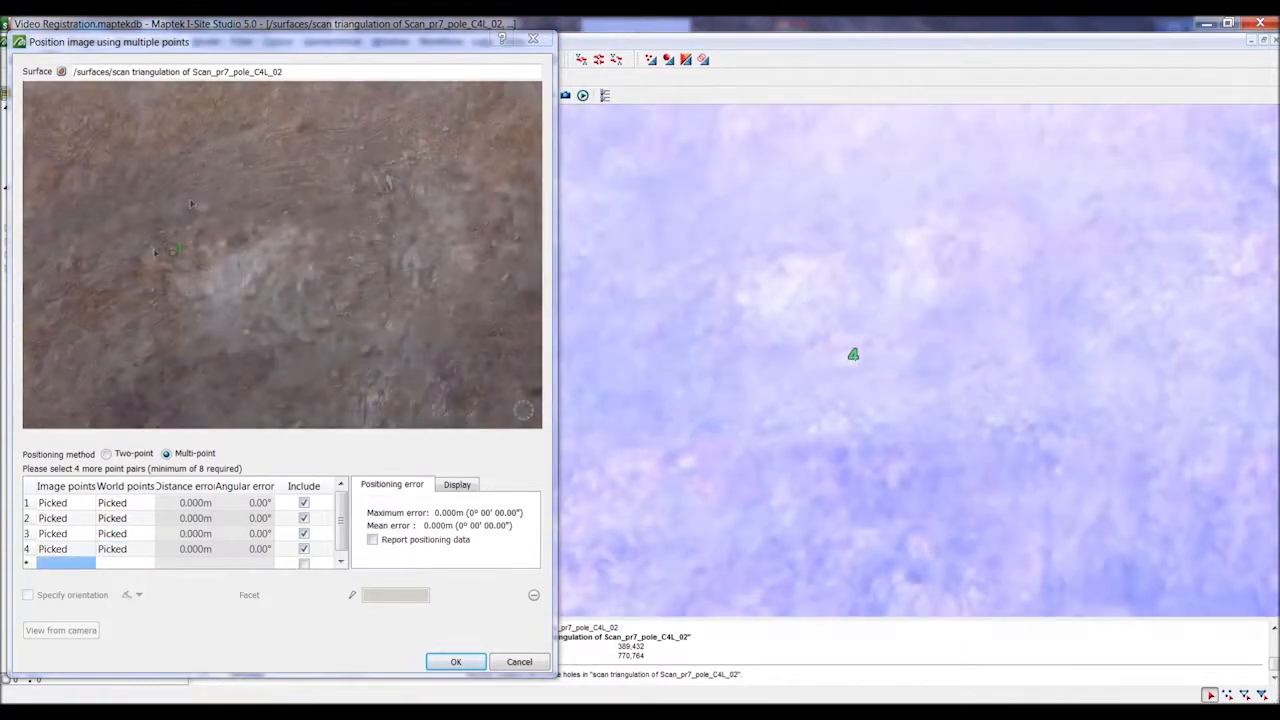
scroll(218, 223, up, 5)
click(223, 224)
scroll(738, 232, up, 3)
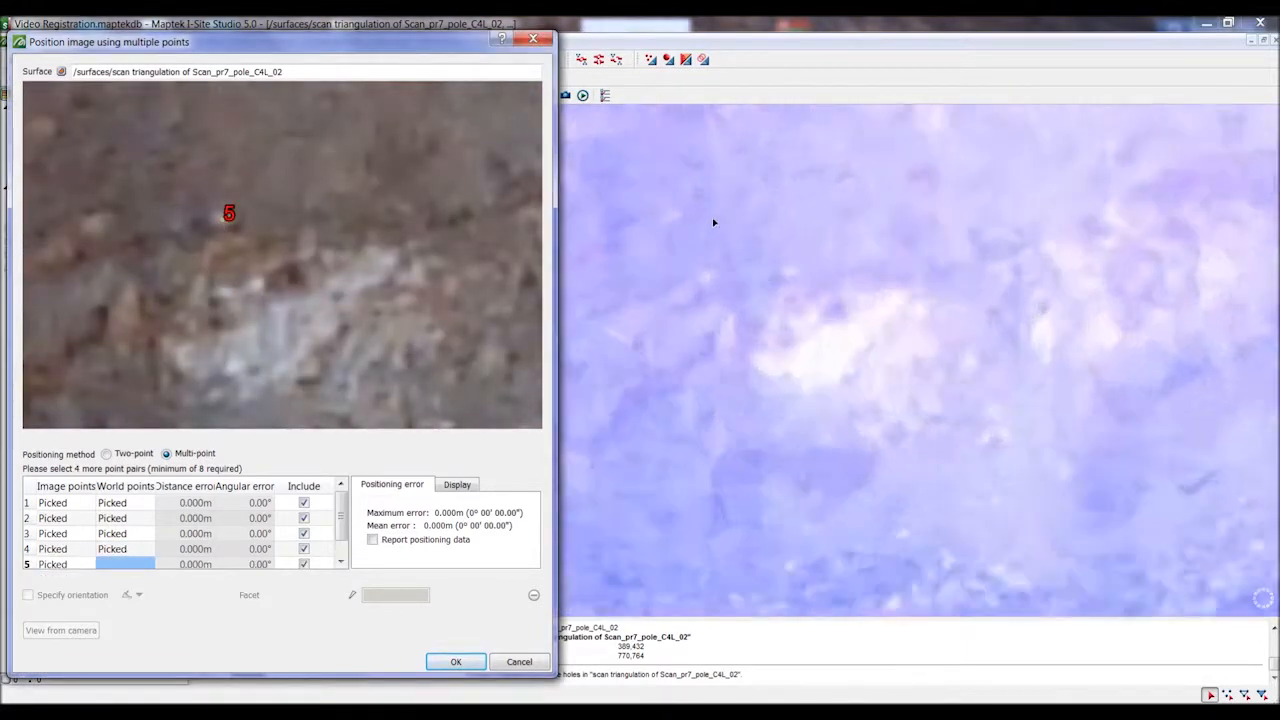
click(829, 307)
Step: Pick the sixth matching image and world points just right of the pale rock below the curved white streak, near the wall's right end
scroll(301, 327, down, 3)
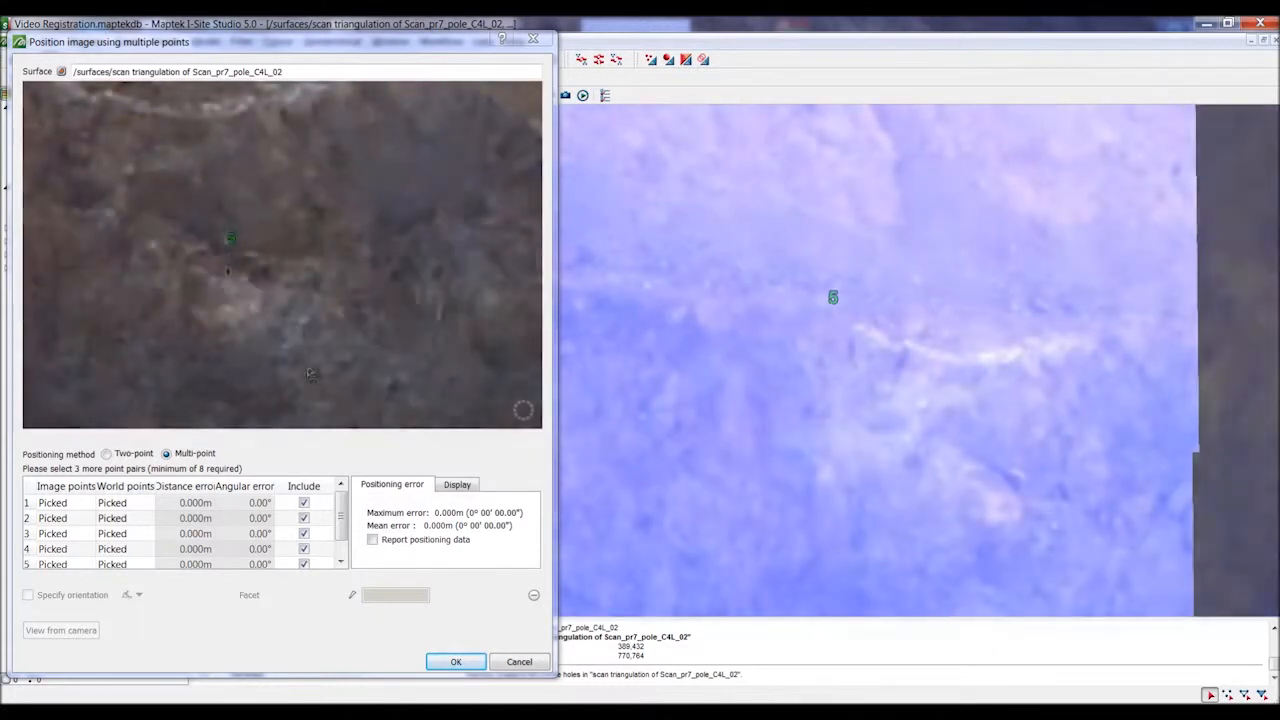
click(302, 326)
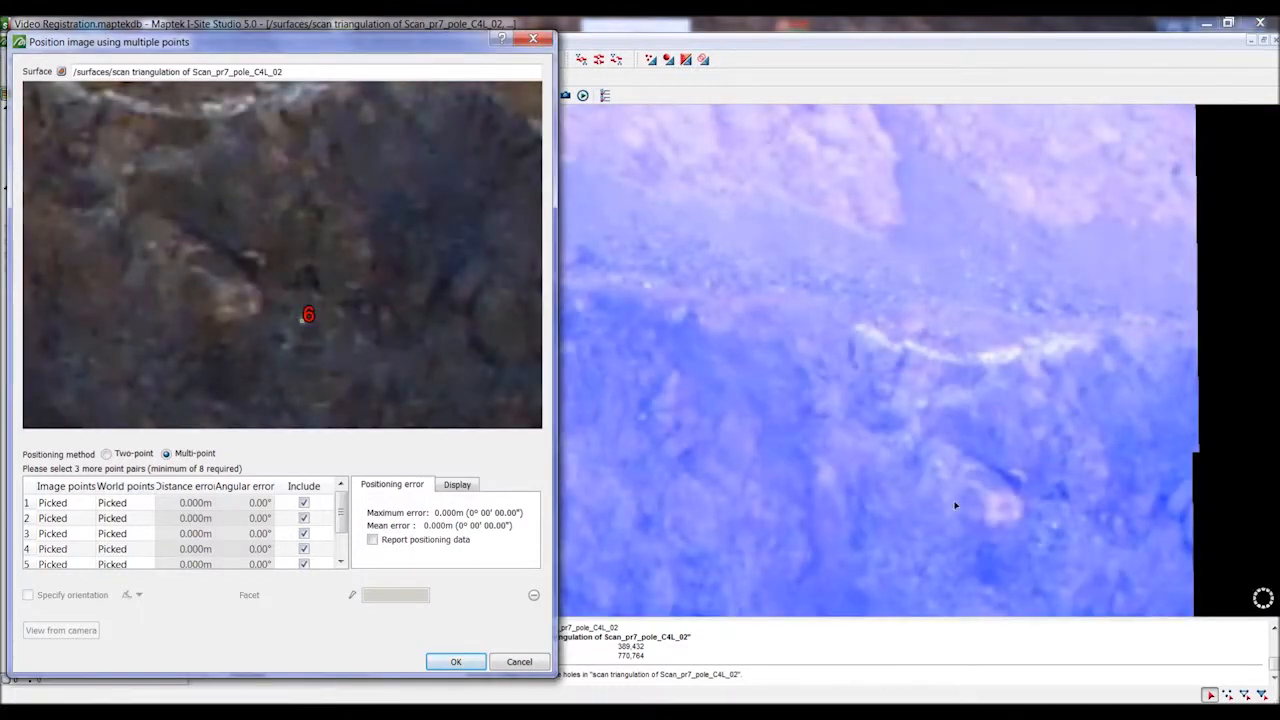
scroll(1030, 542, up, 2)
click(1057, 521)
Step: Pick the seventh and eighth matching point pairs on pale spots of the lower dark wall, near its left and right ends
scroll(1057, 521, up, 3)
scroll(346, 267, up, 3)
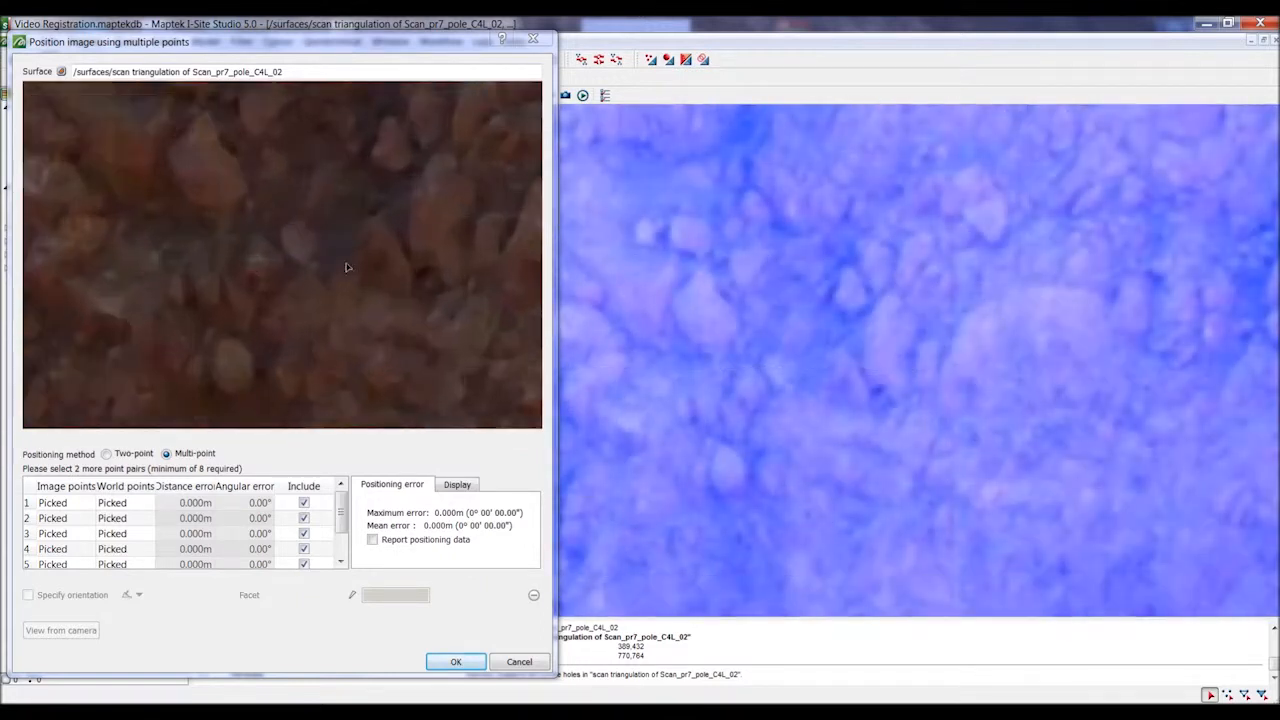
click(257, 259)
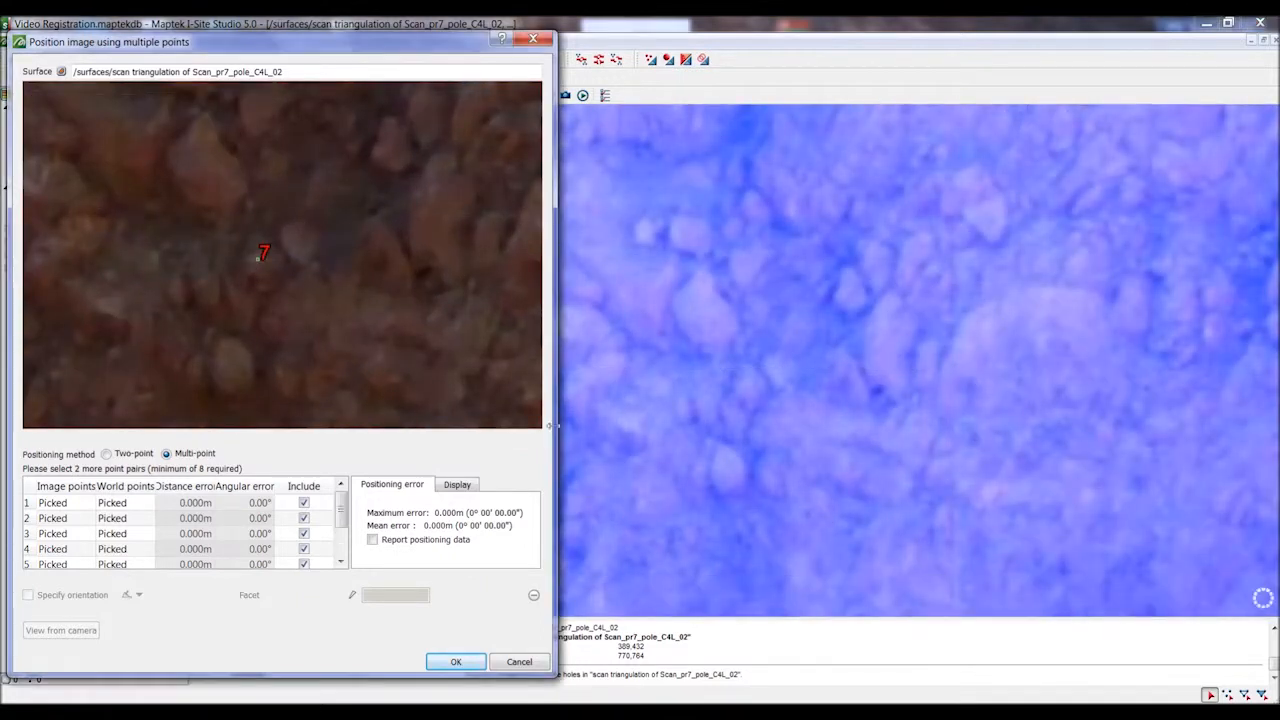
click(746, 380)
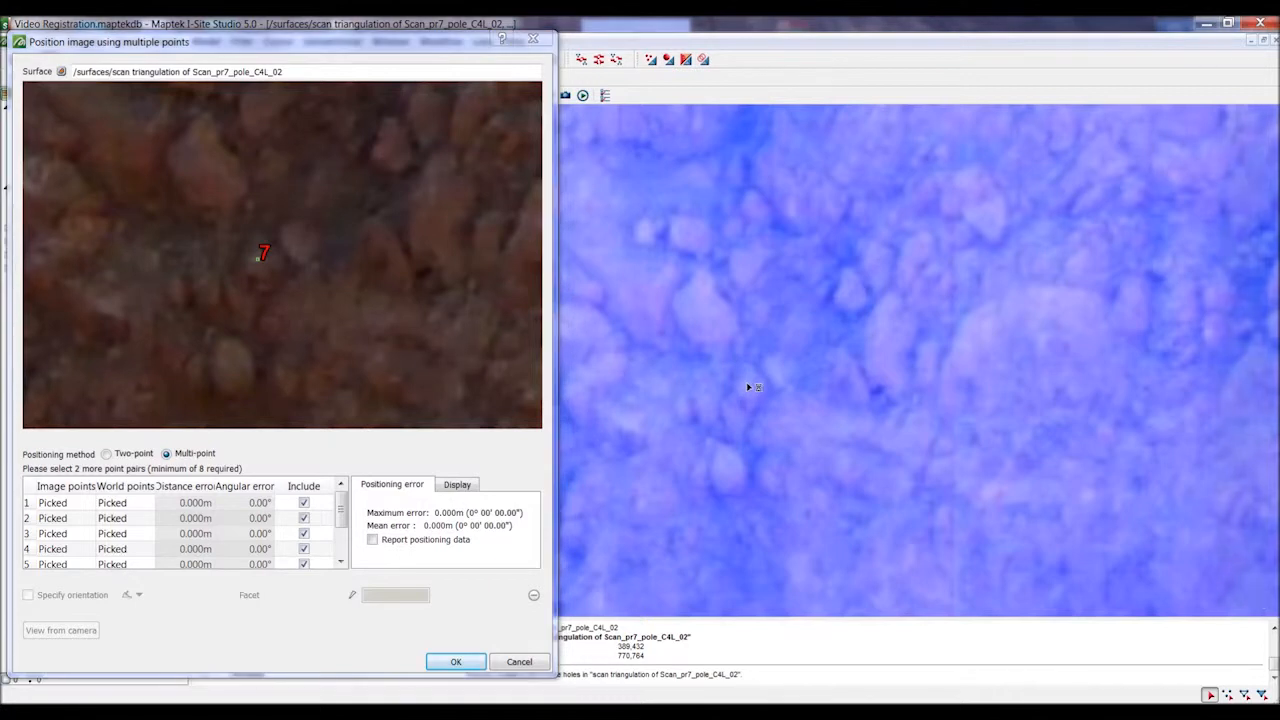
click(347, 258)
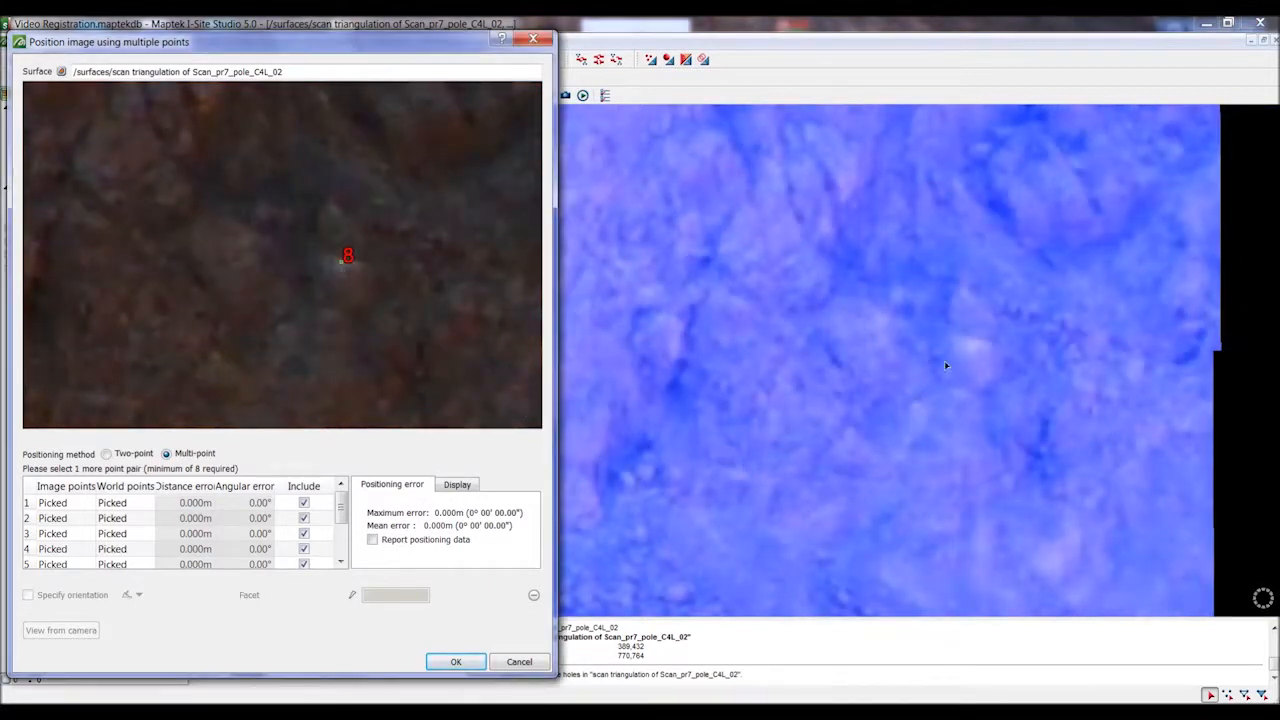
click(974, 346)
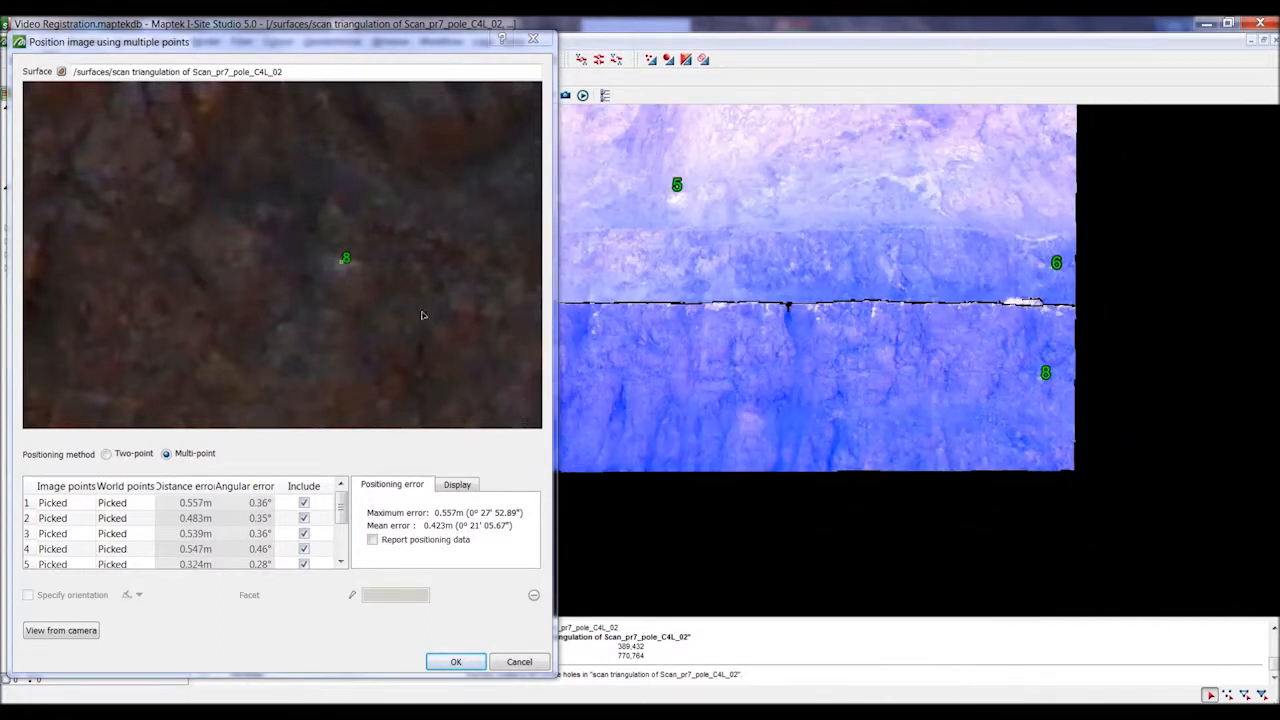
Step: Enlarge the point-pair table and review the distance and angular errors of all eight pairs
scroll(422, 315, down, 8)
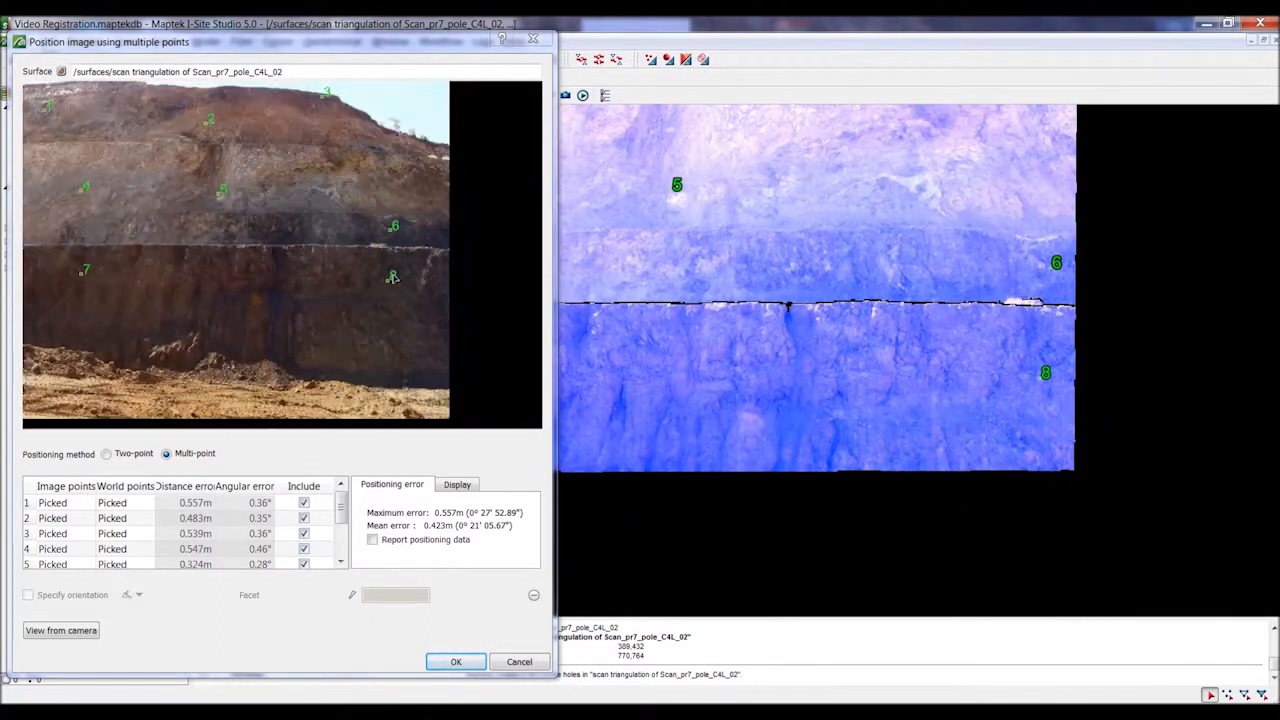
scroll(393, 278, down, 2)
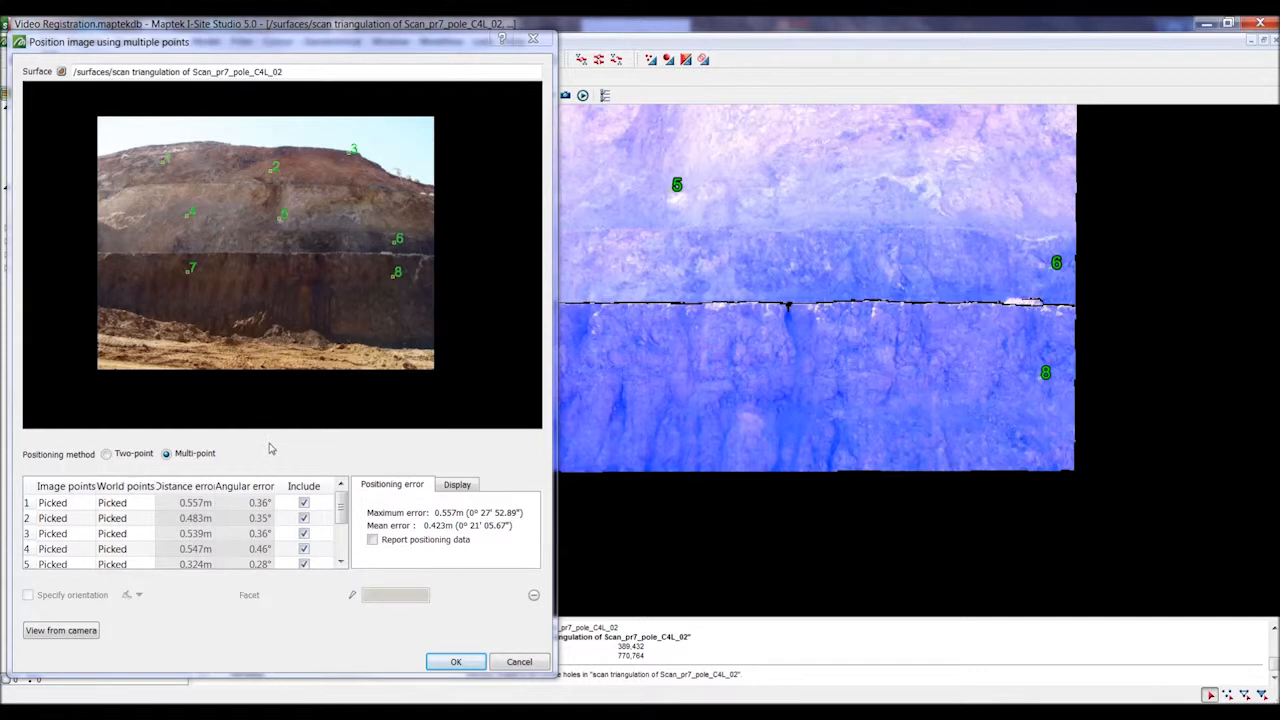
drag(268, 436, 266, 351)
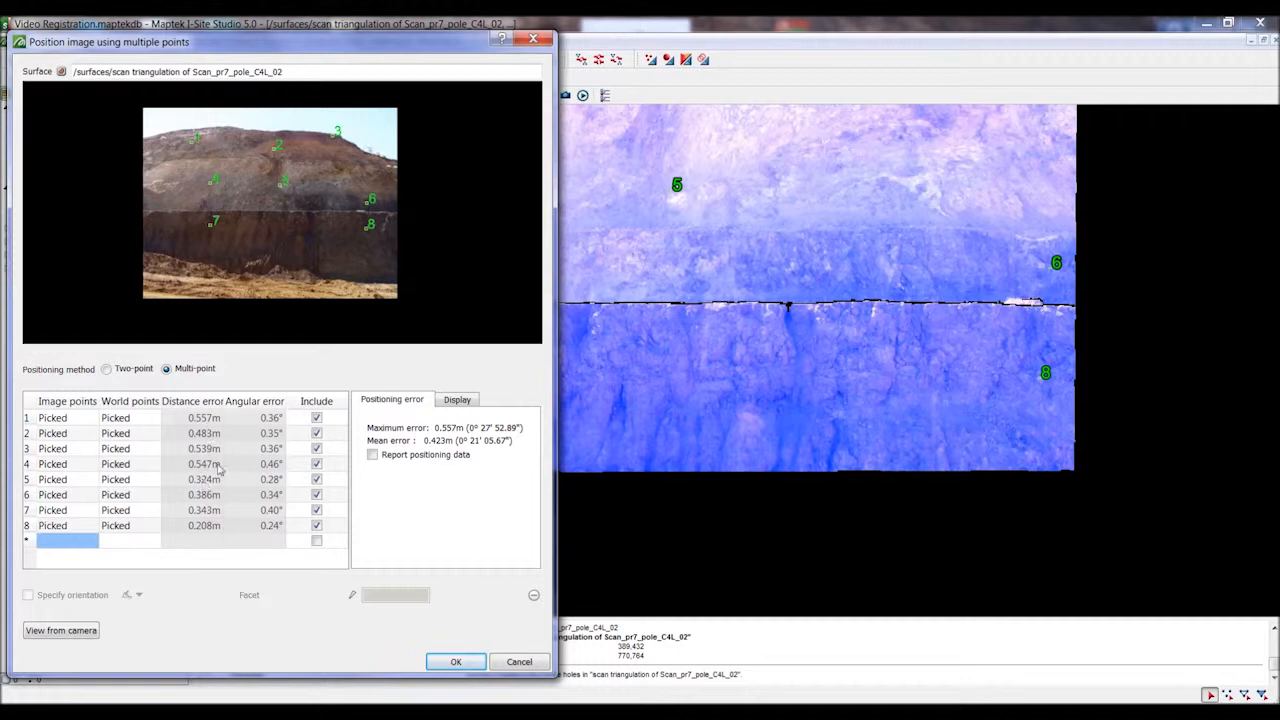
mouse_move(266, 358)
mouse_down()
mouse_move(261, 395)
mouse_move(253, 371)
mouse_up()
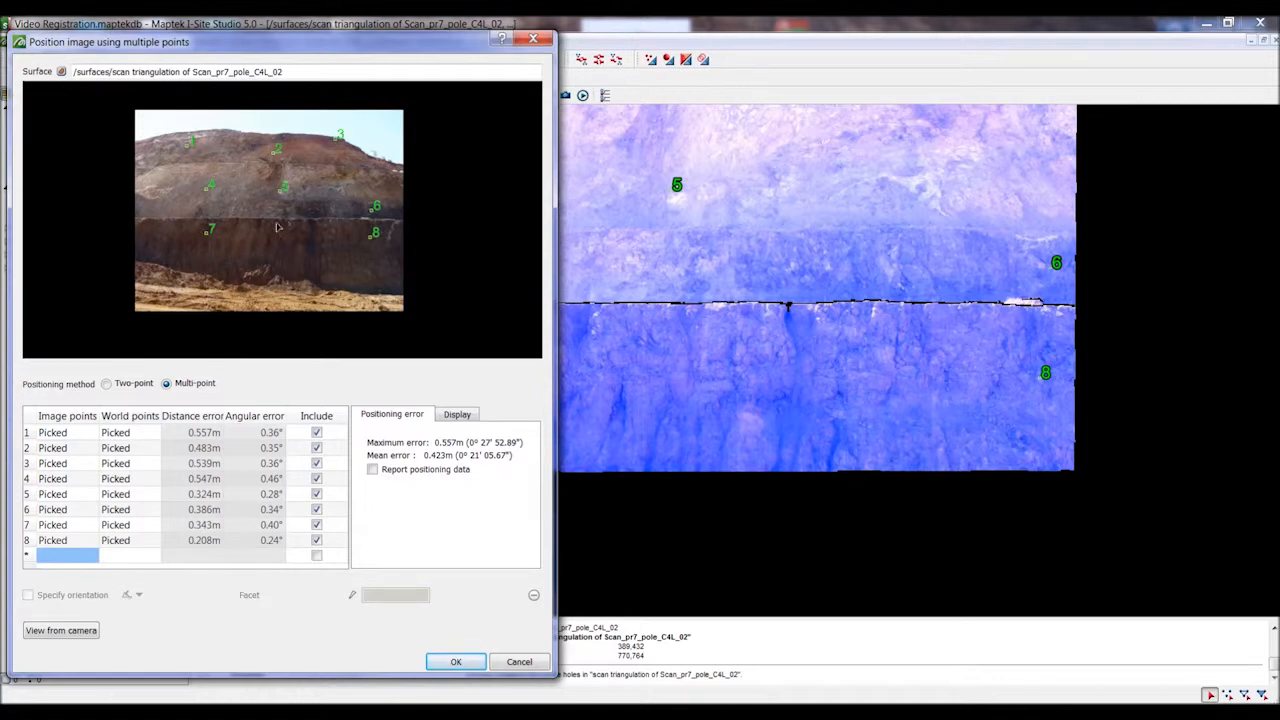
Step: Pick a ninth matching image and world point pair on the lower dark wall, just right of the yellow stain
scroll(280, 230, up, 5)
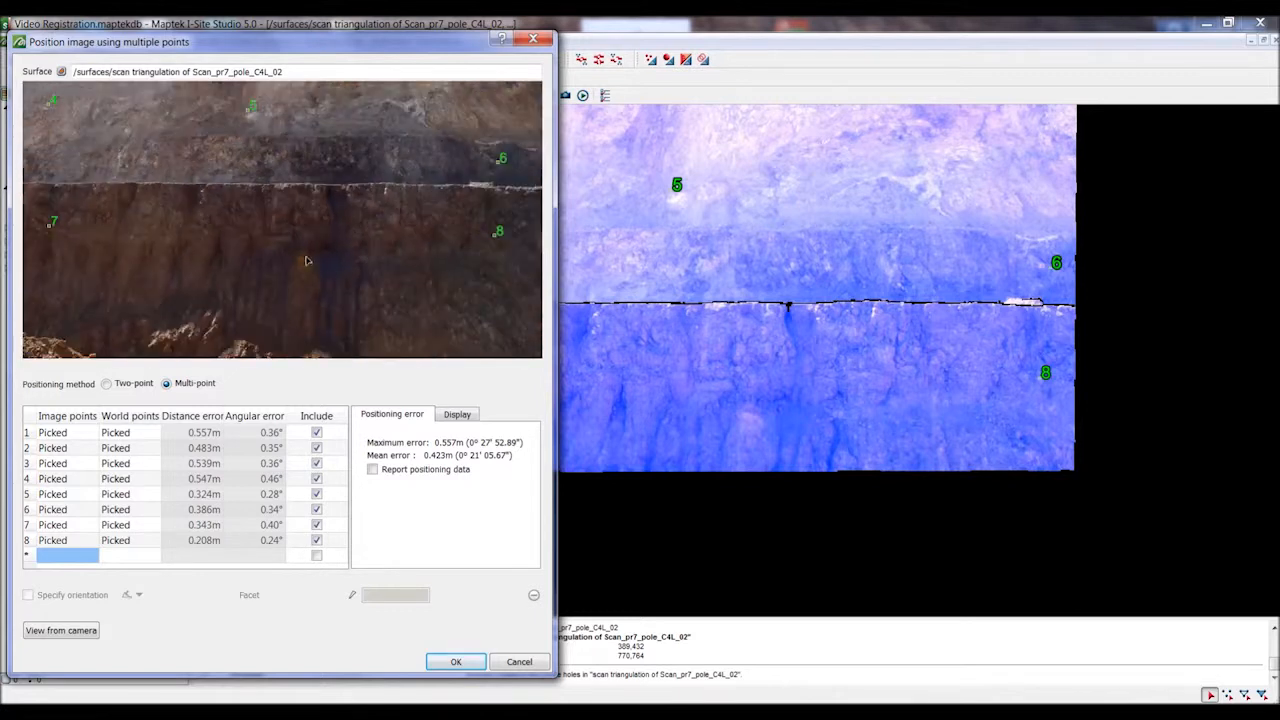
scroll(307, 261, up, 3)
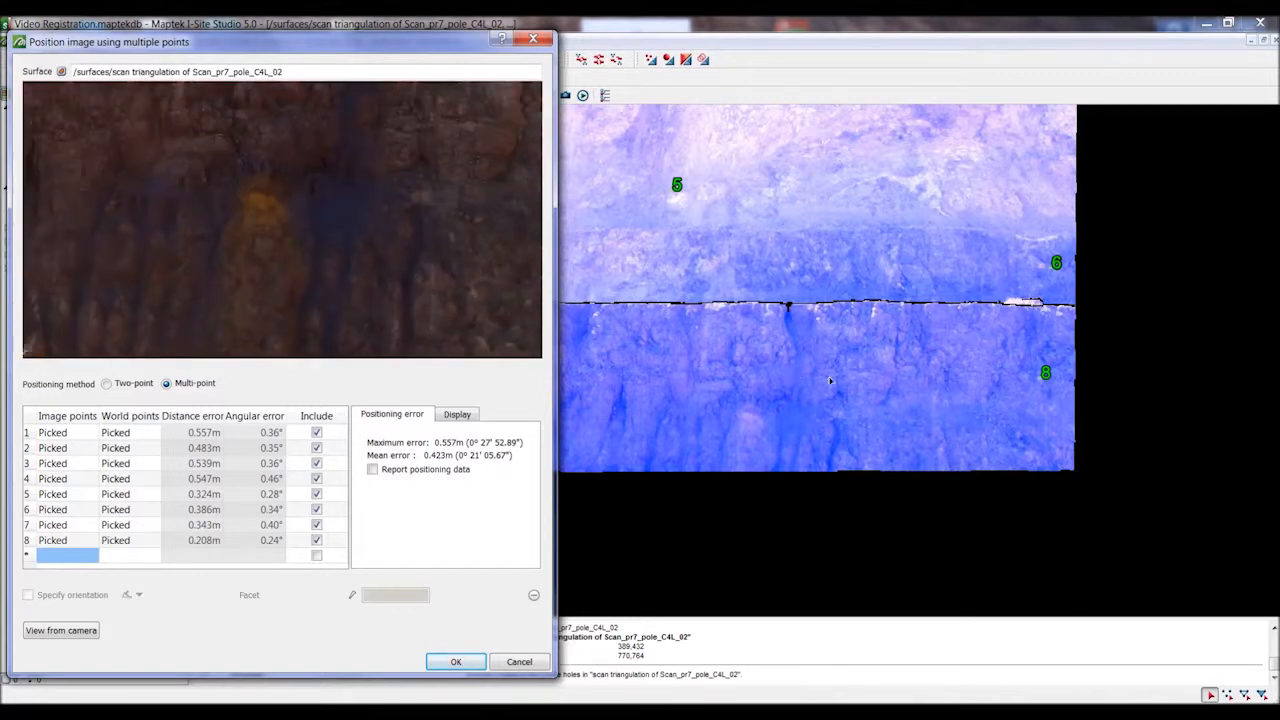
scroll(800, 410, up, 3)
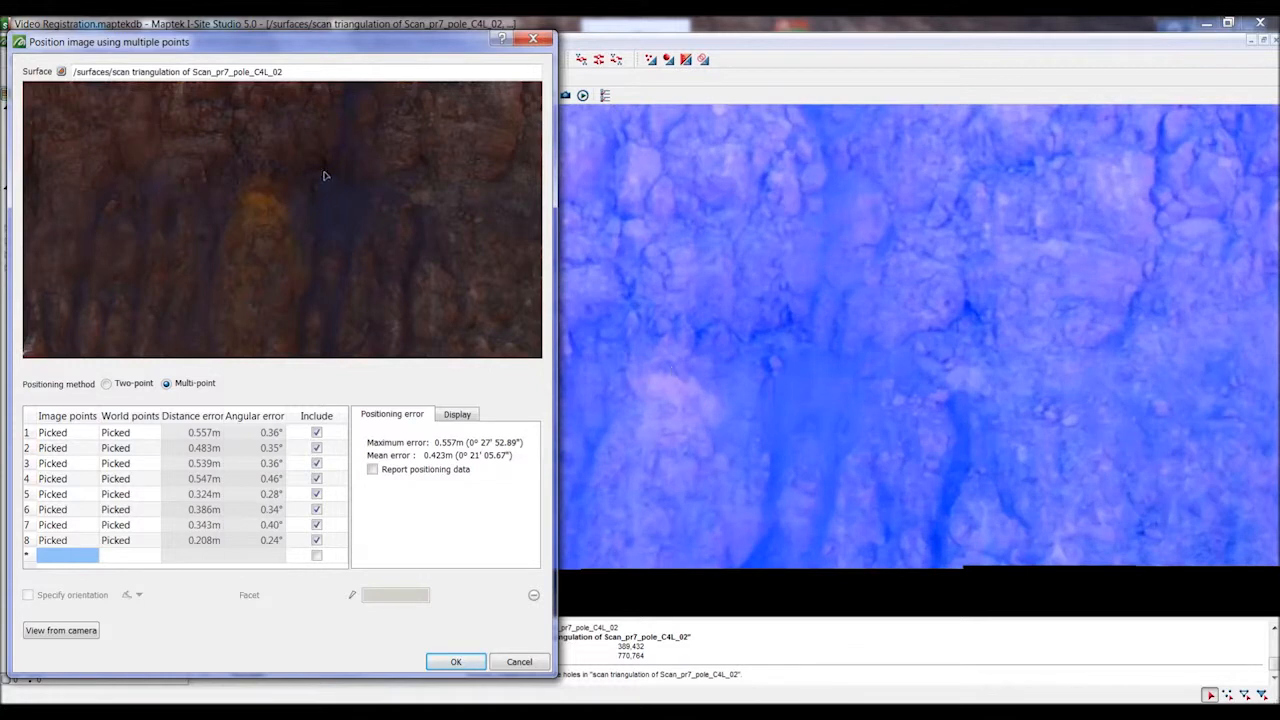
scroll(331, 200, up, 3)
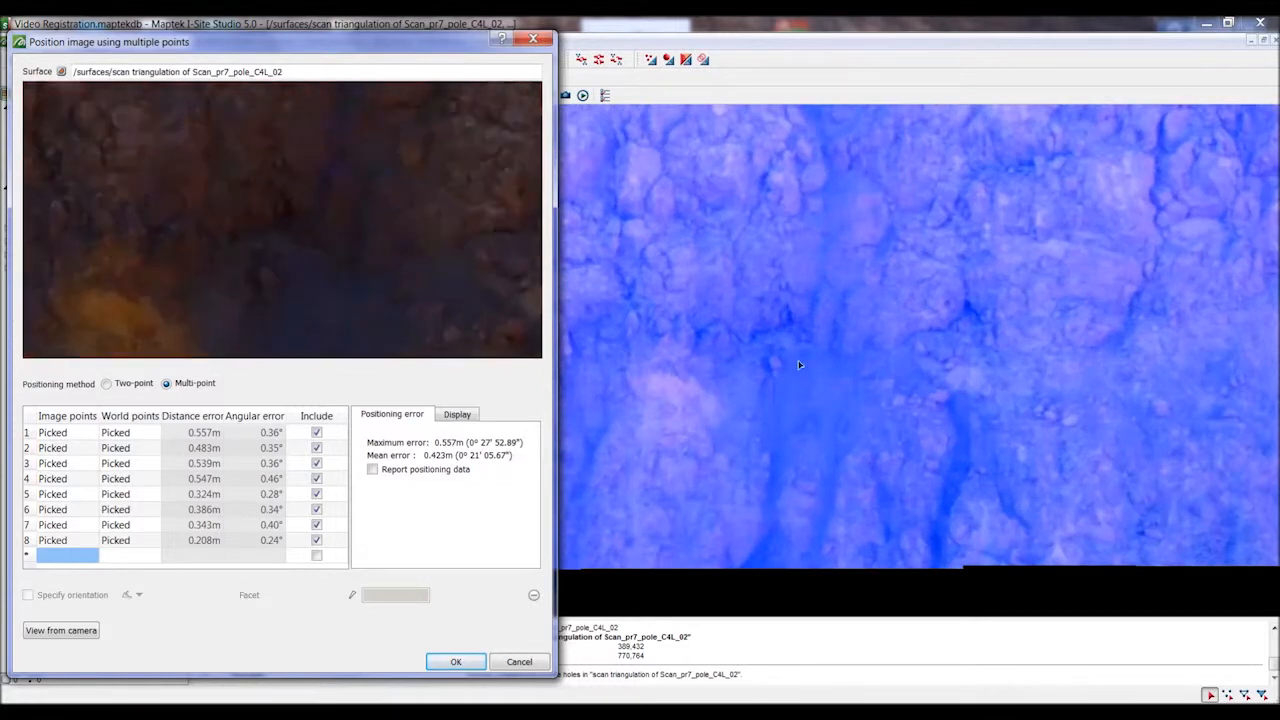
scroll(705, 407, up, 2)
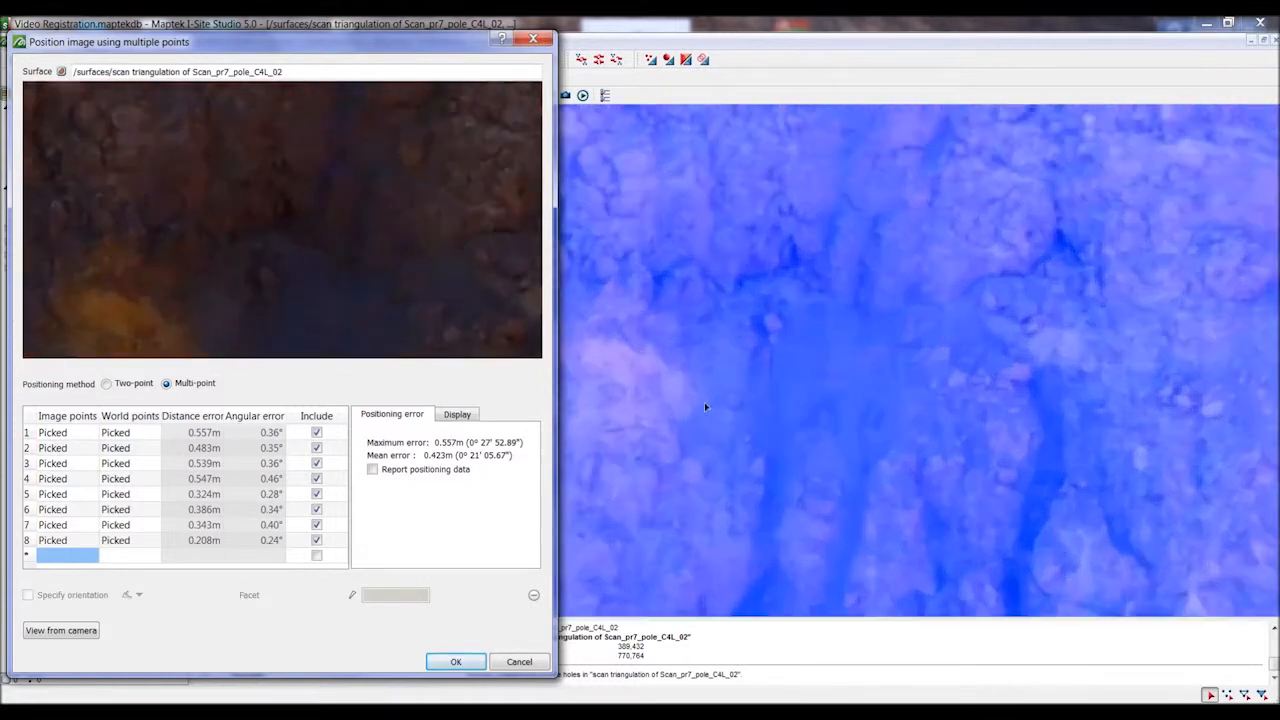
click(266, 292)
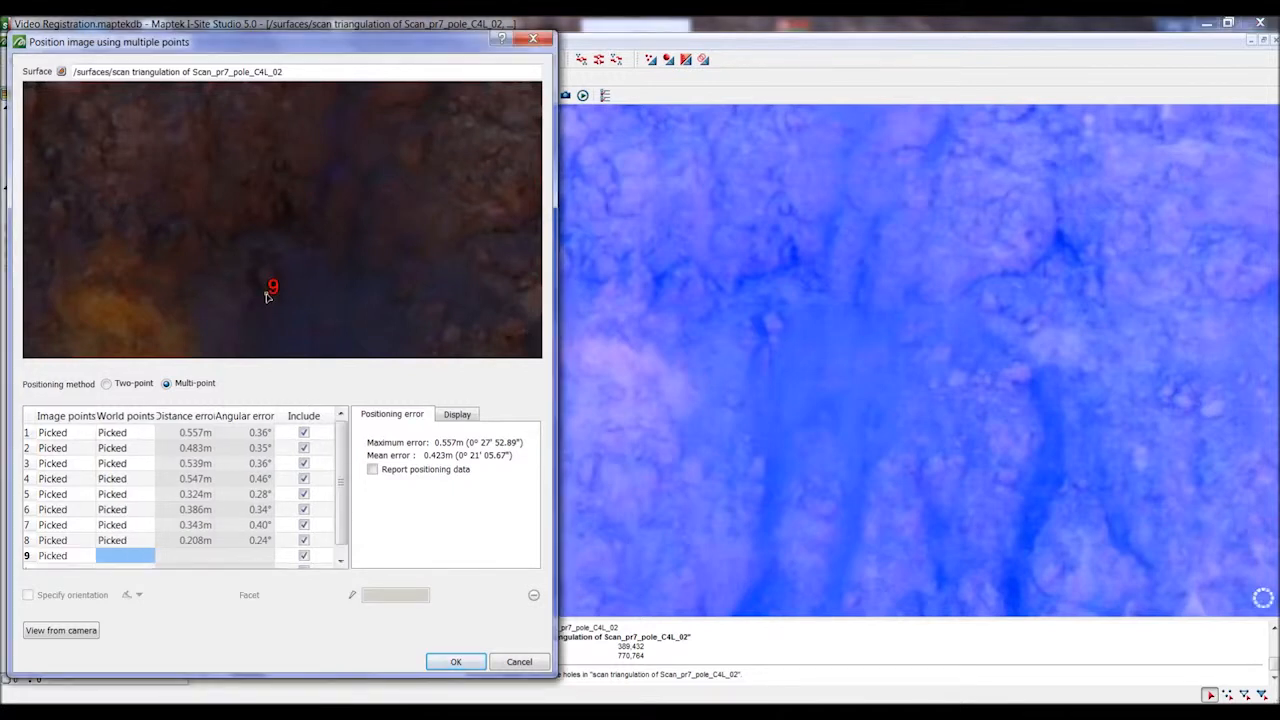
scroll(773, 341, up, 2)
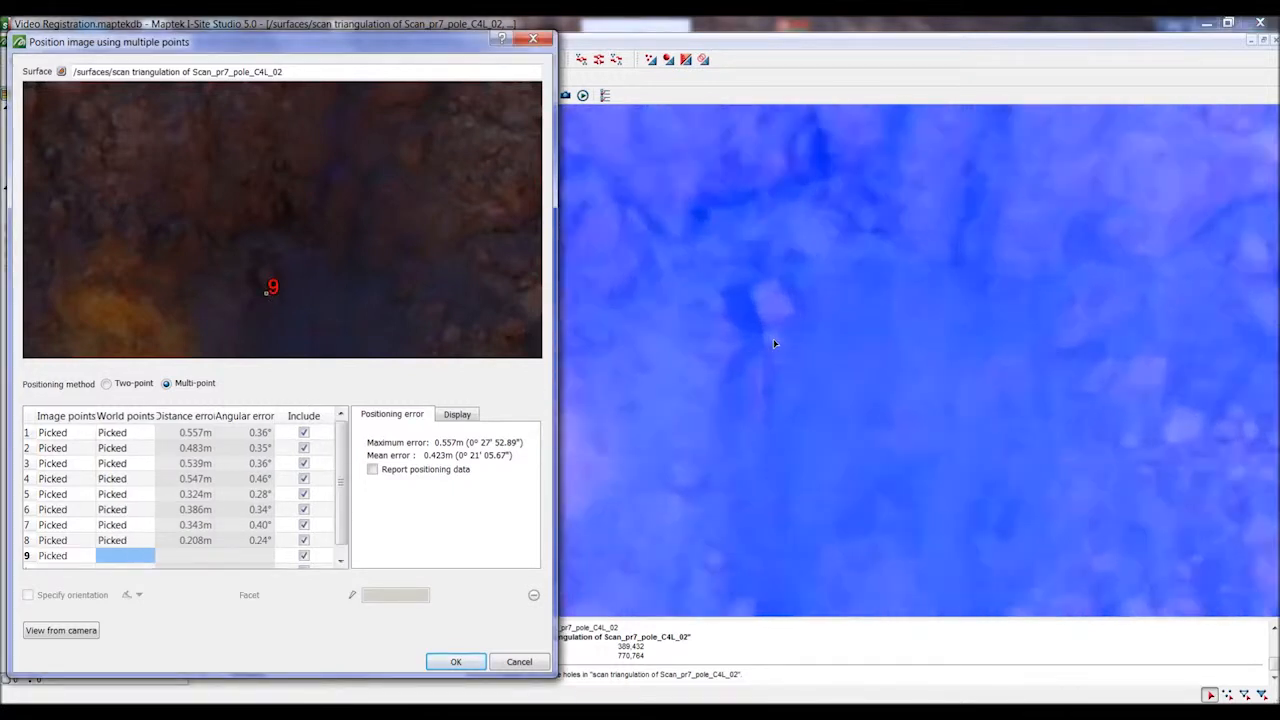
click(773, 341)
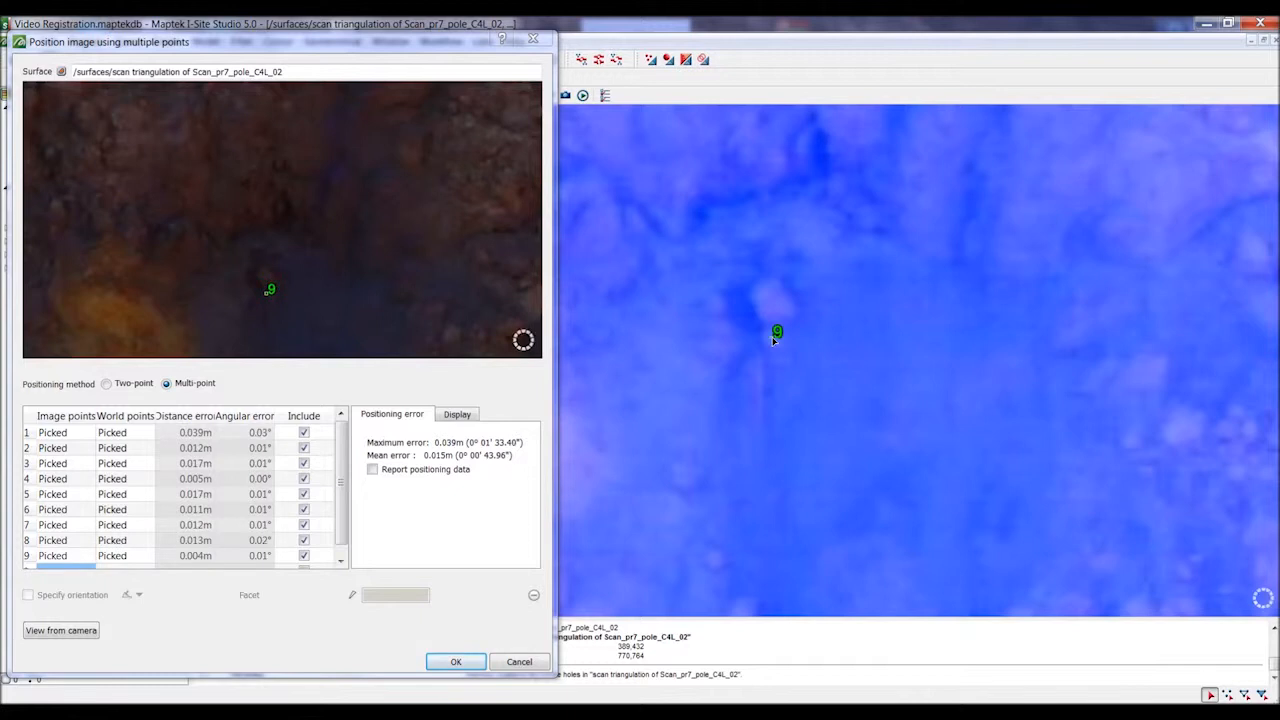
Step: Make the point-pair table taller to check the recalculated errors of all nine pairs
scroll(912, 364, down, 2)
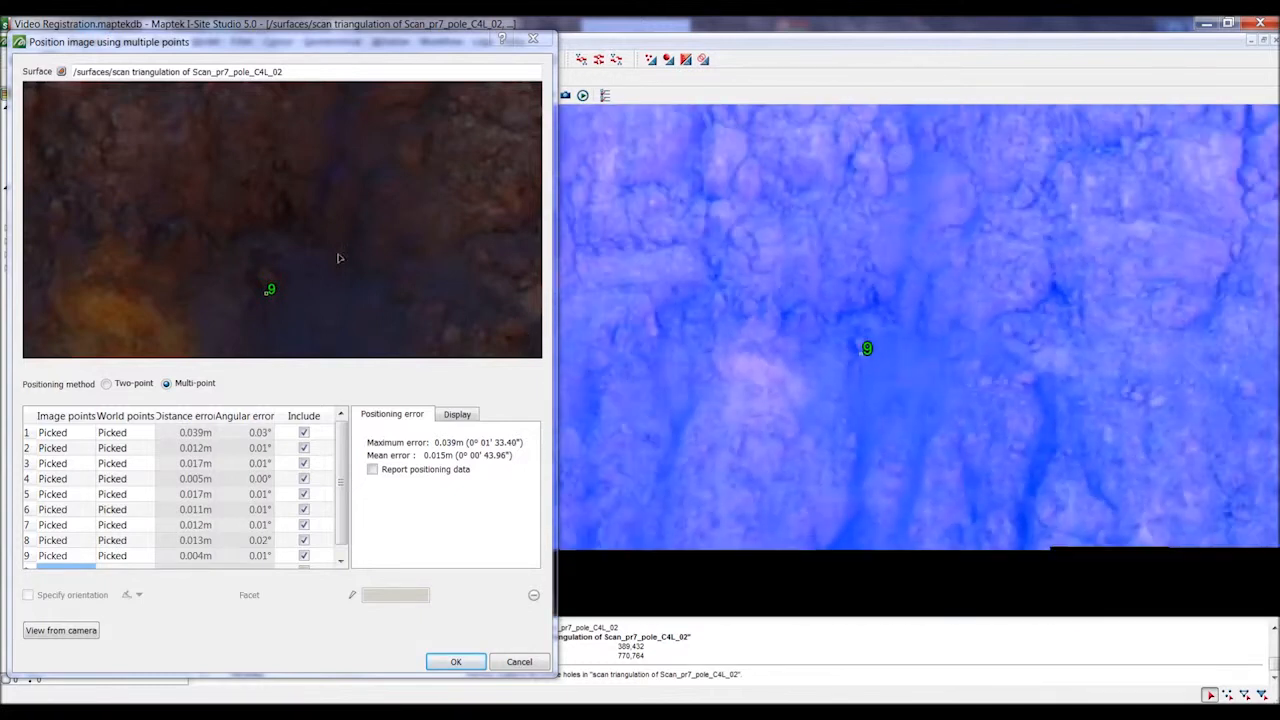
scroll(221, 272, down, 3)
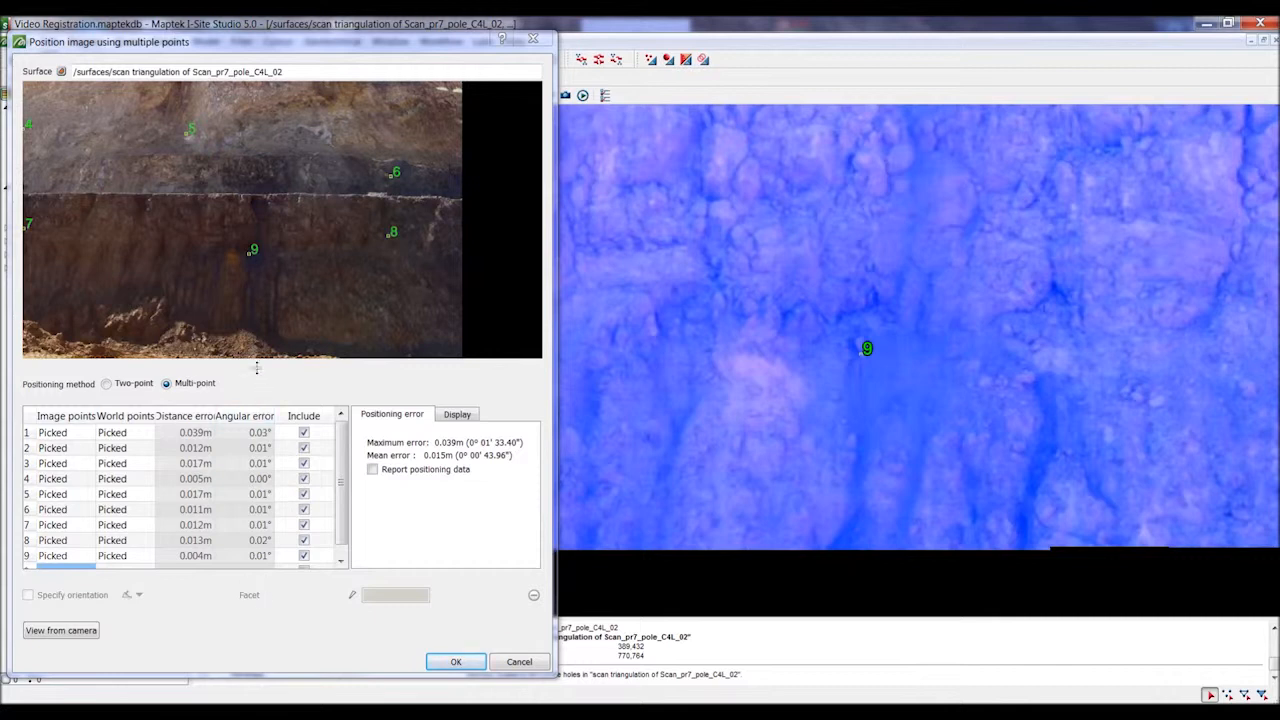
drag(257, 367, 255, 329)
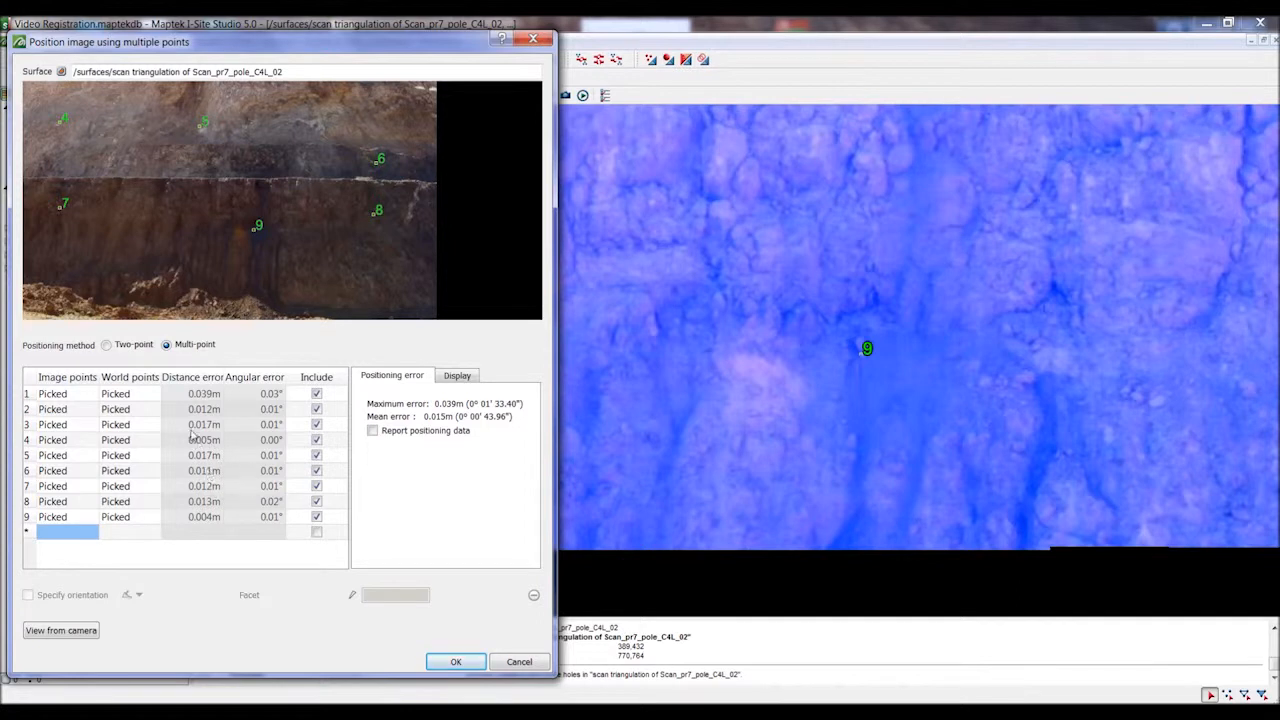
Step: Display the camera position, reprojected image points and reprojected world points for the nine point pairs
click(459, 379)
click(372, 405)
click(372, 421)
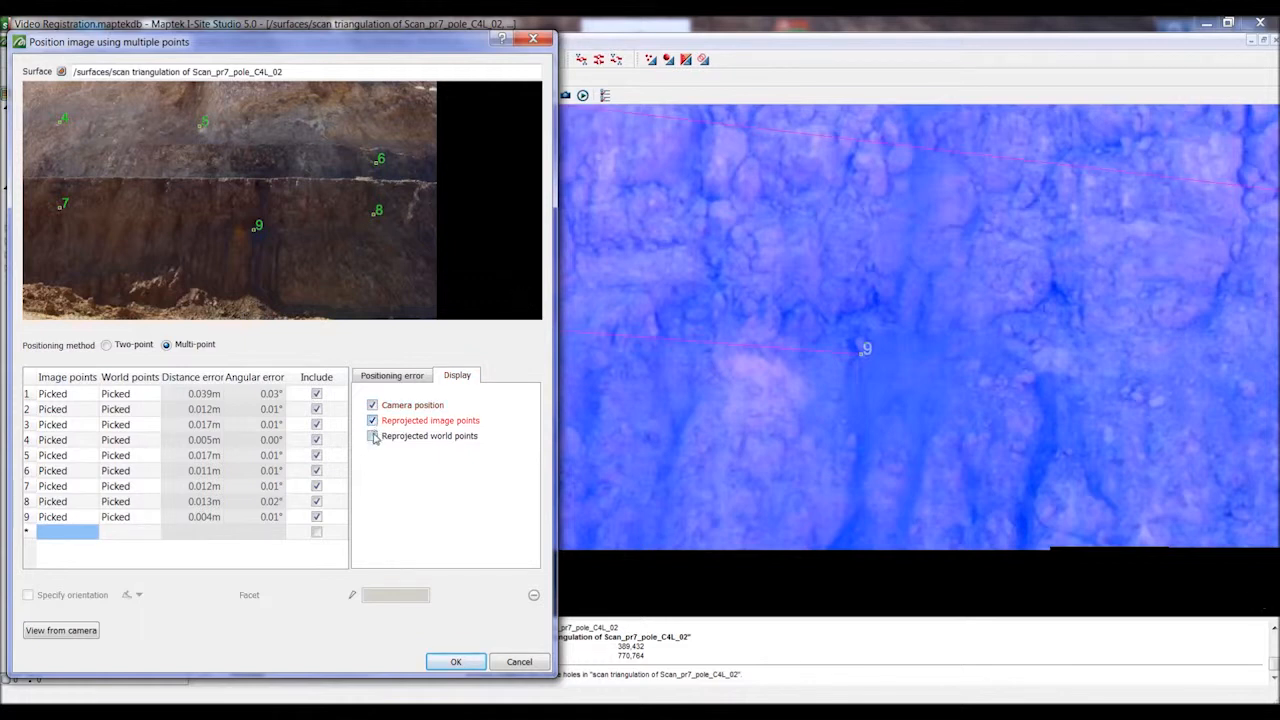
click(372, 437)
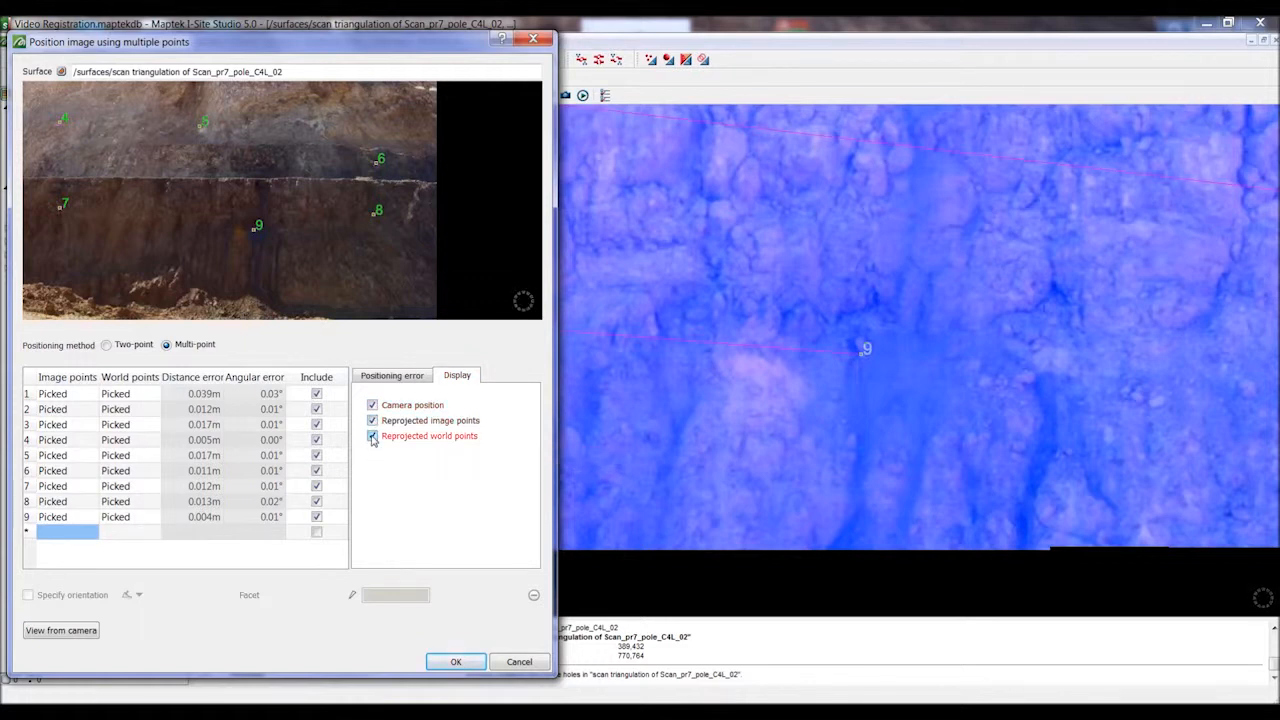
Step: Examine the calculated camera position and the projection rays to the numbered points from the front and from several angles
click(1033, 353)
scroll(1033, 353, down, 3)
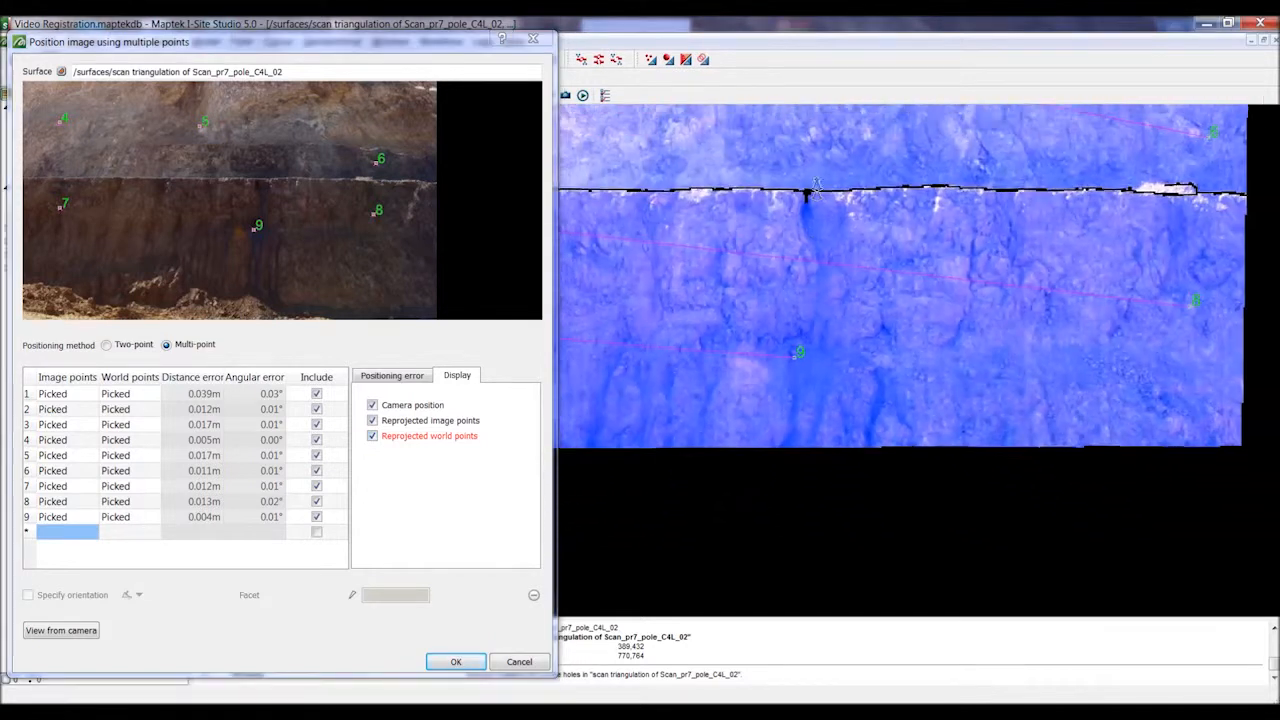
middle_drag(1033, 353, 1169, 498)
mouse_move(891, 374)
middle_down()
mouse_move(907, 366)
mouse_move(851, 371)
mouse_move(908, 358)
middle_up()
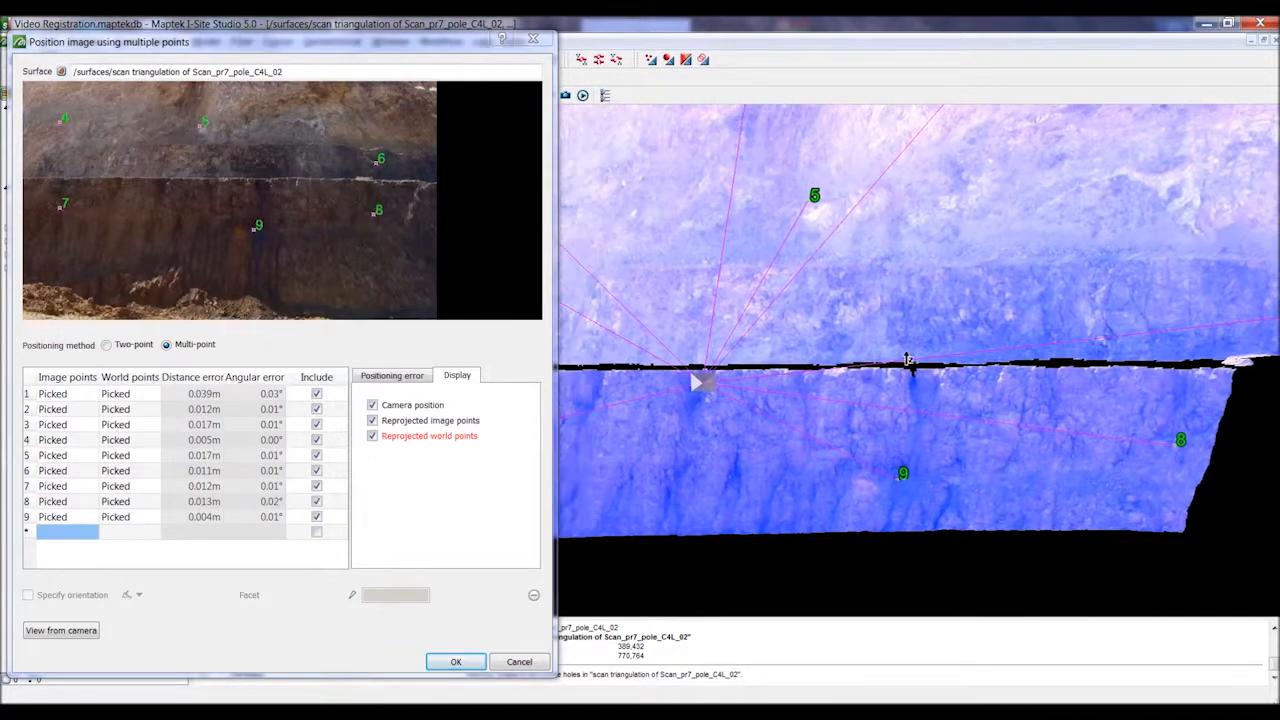
key(F7)
click(811, 389)
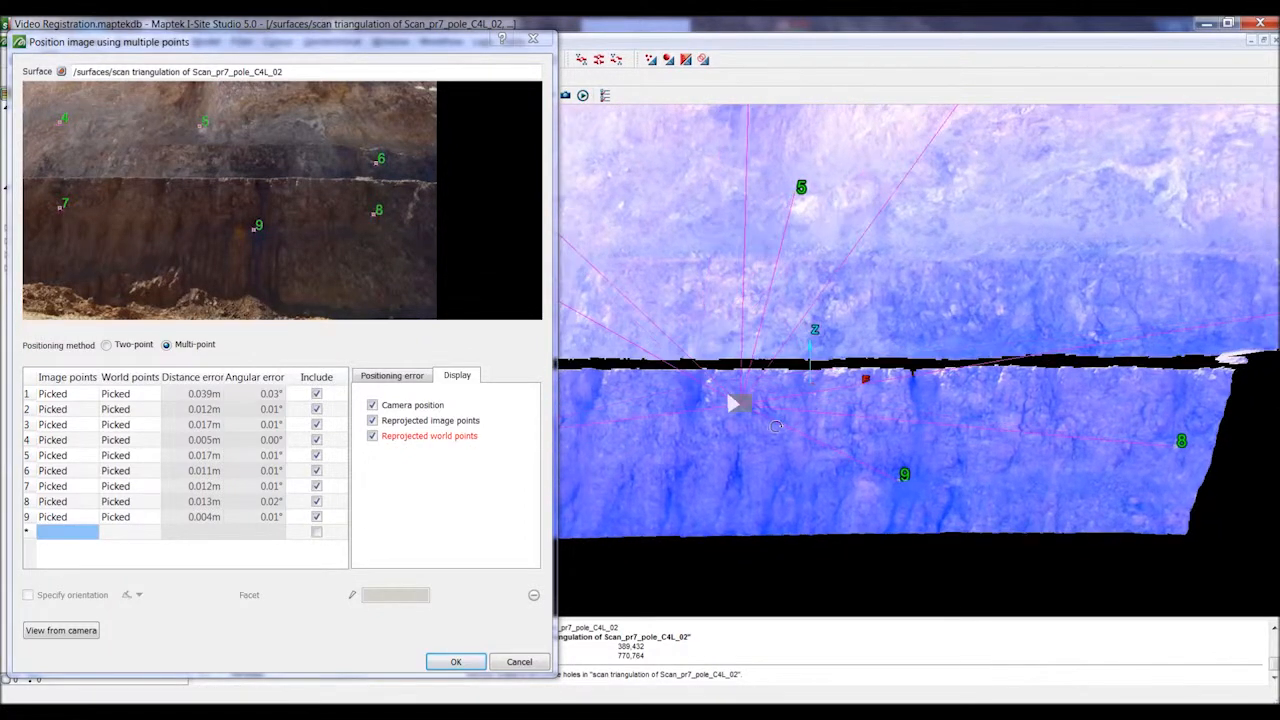
middle_drag(838, 449, 832, 597)
middle_drag(845, 420, 855, 550)
mouse_move(887, 355)
middle_down()
mouse_move(825, 315)
mouse_move(860, 300)
mouse_move(895, 342)
mouse_move(874, 369)
middle_up()
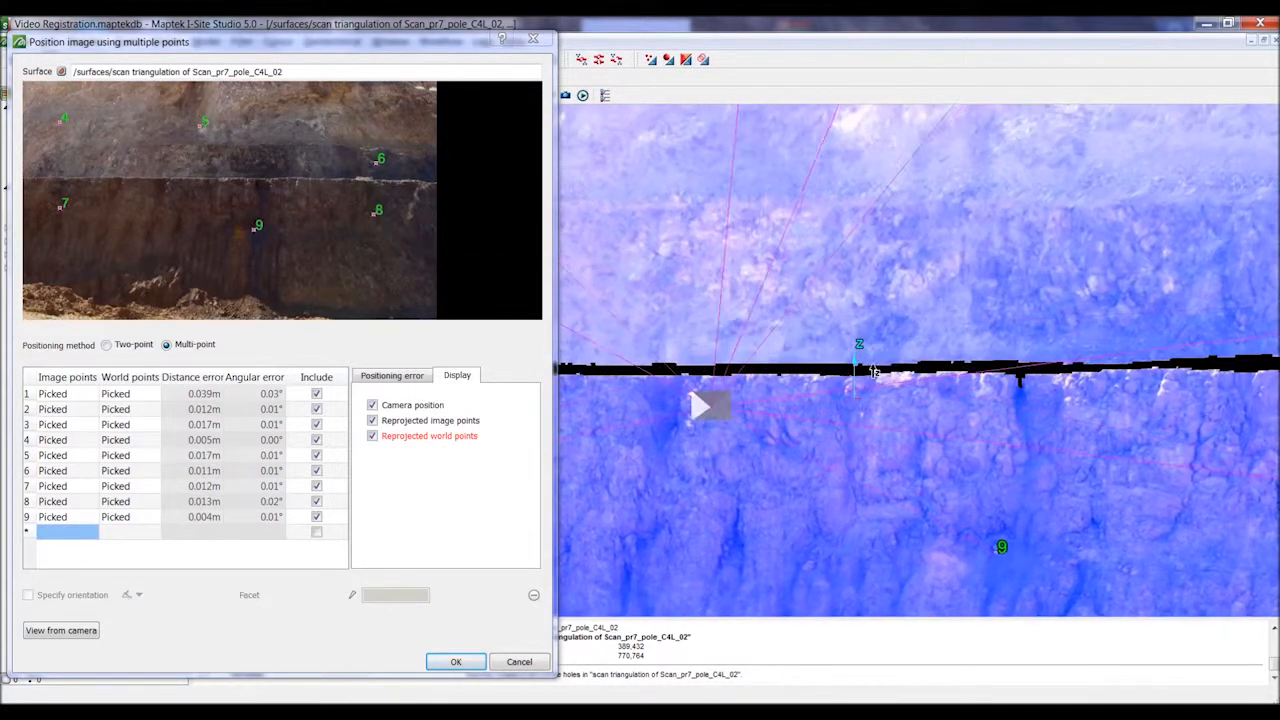
middle_drag(722, 370, 754, 484)
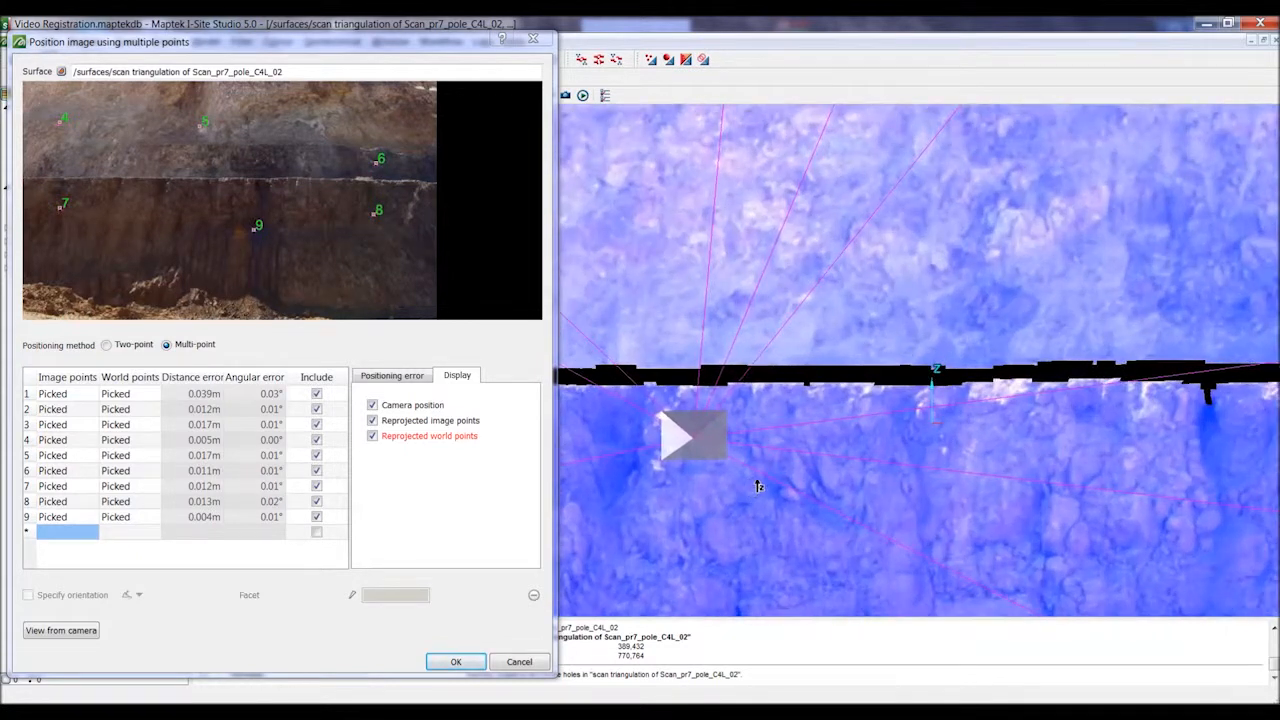
scroll(761, 476, up, 1)
scroll(790, 465, down, 5)
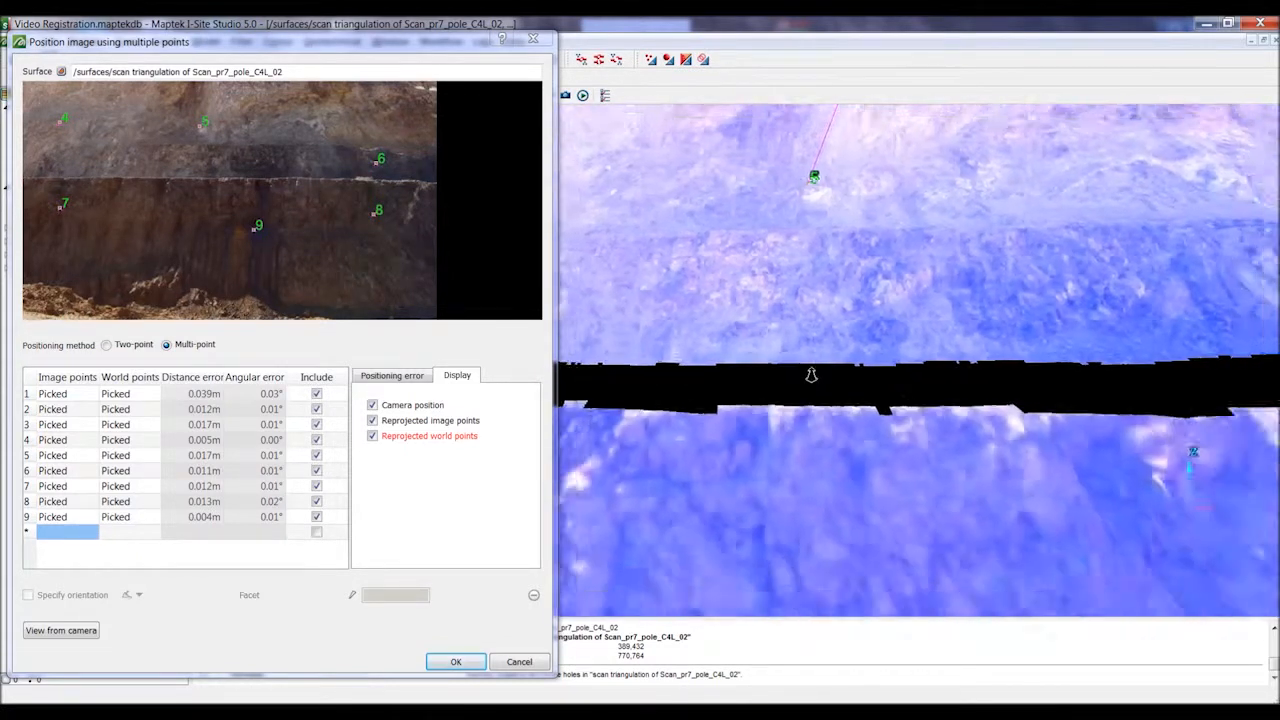
middle_drag(824, 412, 807, 230)
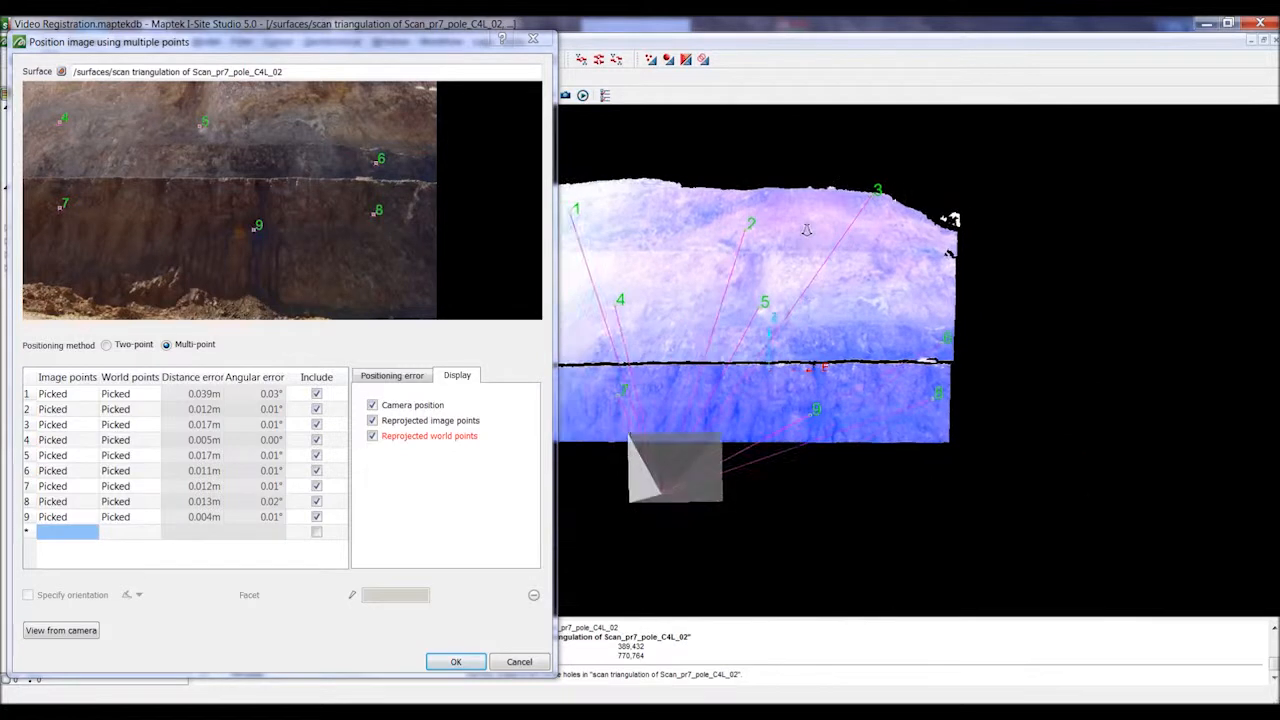
mouse_move(743, 420)
middle_down()
mouse_move(761, 399)
mouse_move(806, 394)
mouse_move(781, 393)
middle_up()
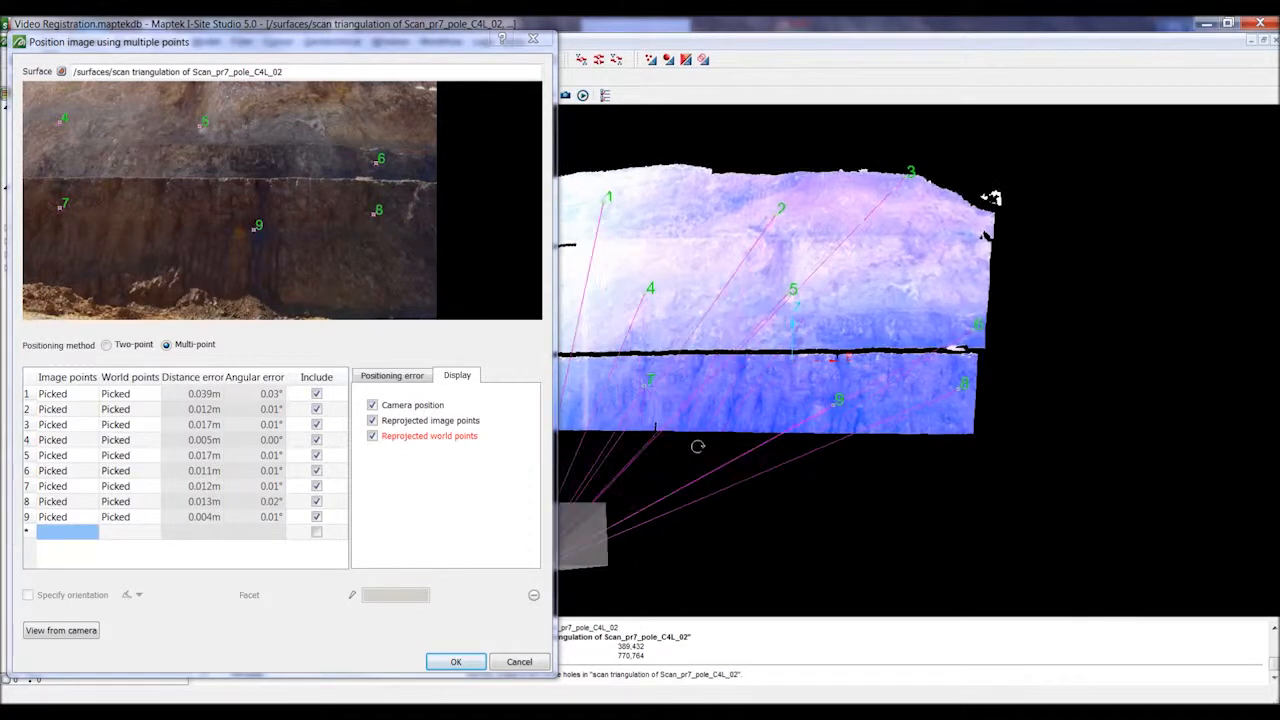
drag(786, 393, 805, 403)
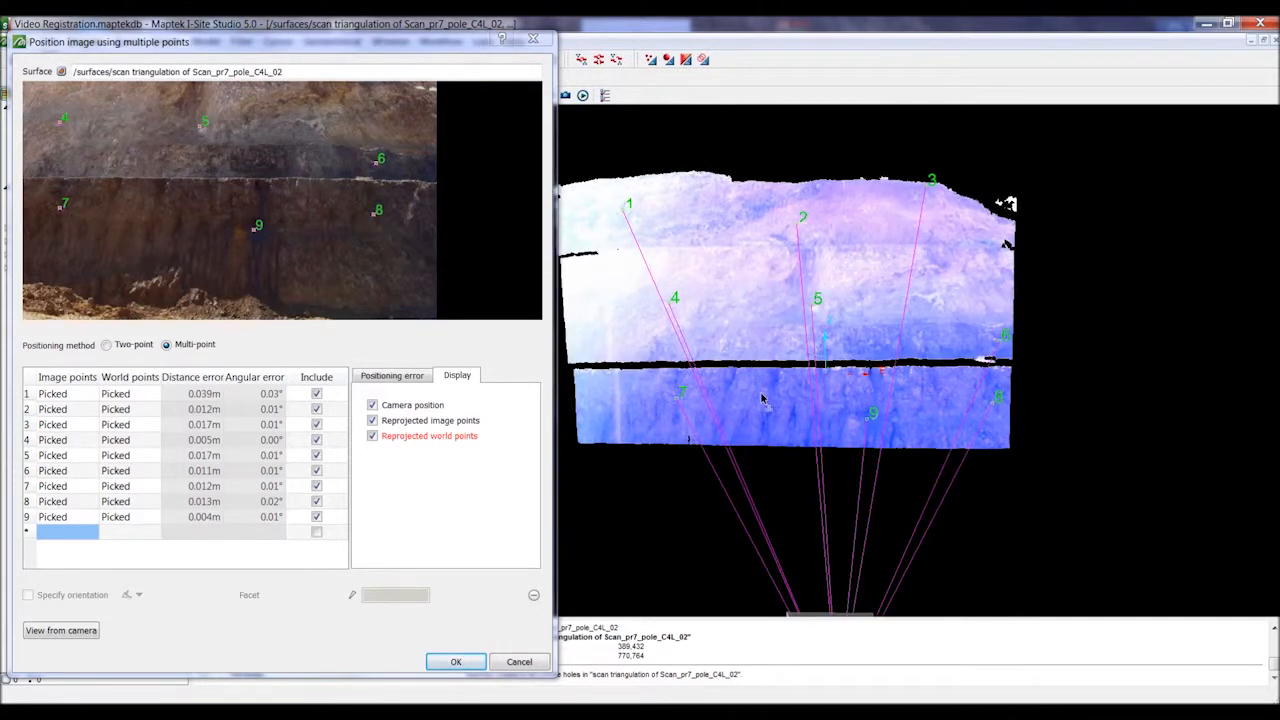
Step: Hide the camera position, reprojected image points and reprojected world points
click(370, 437)
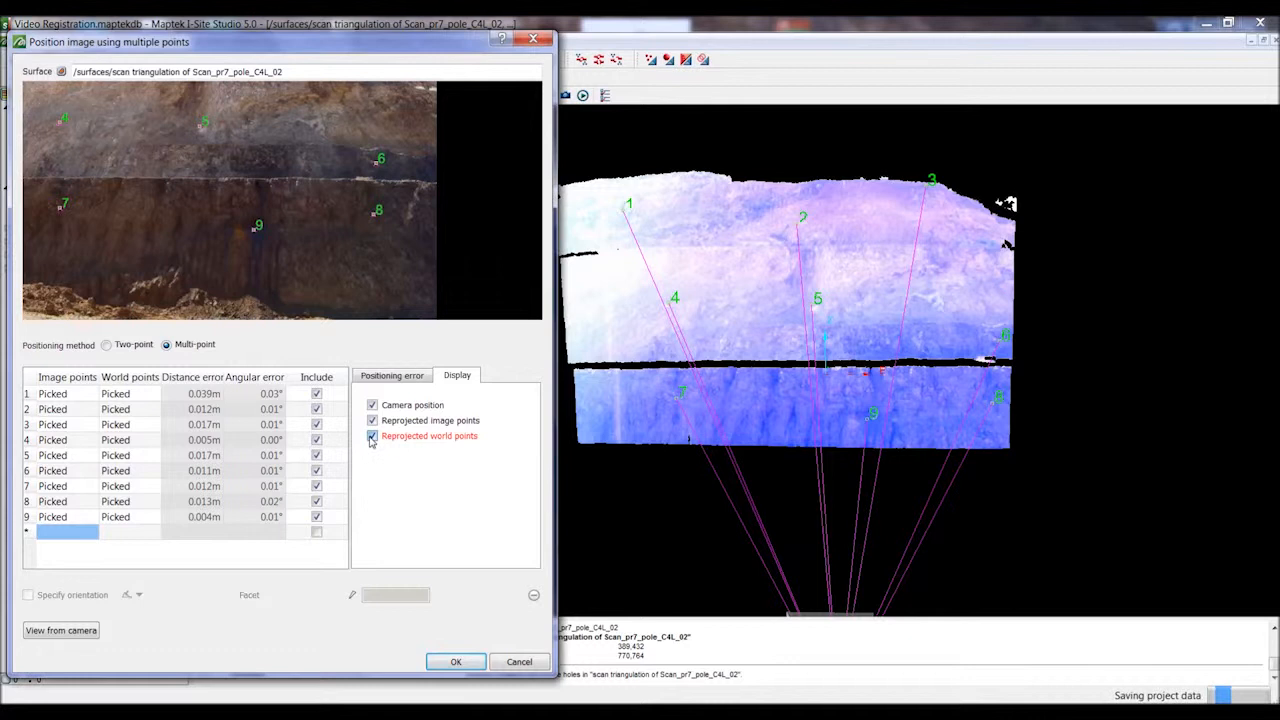
click(372, 421)
drag(708, 315, 762, 364)
right_drag(765, 362, 793, 559)
middle_drag(820, 437, 897, 464)
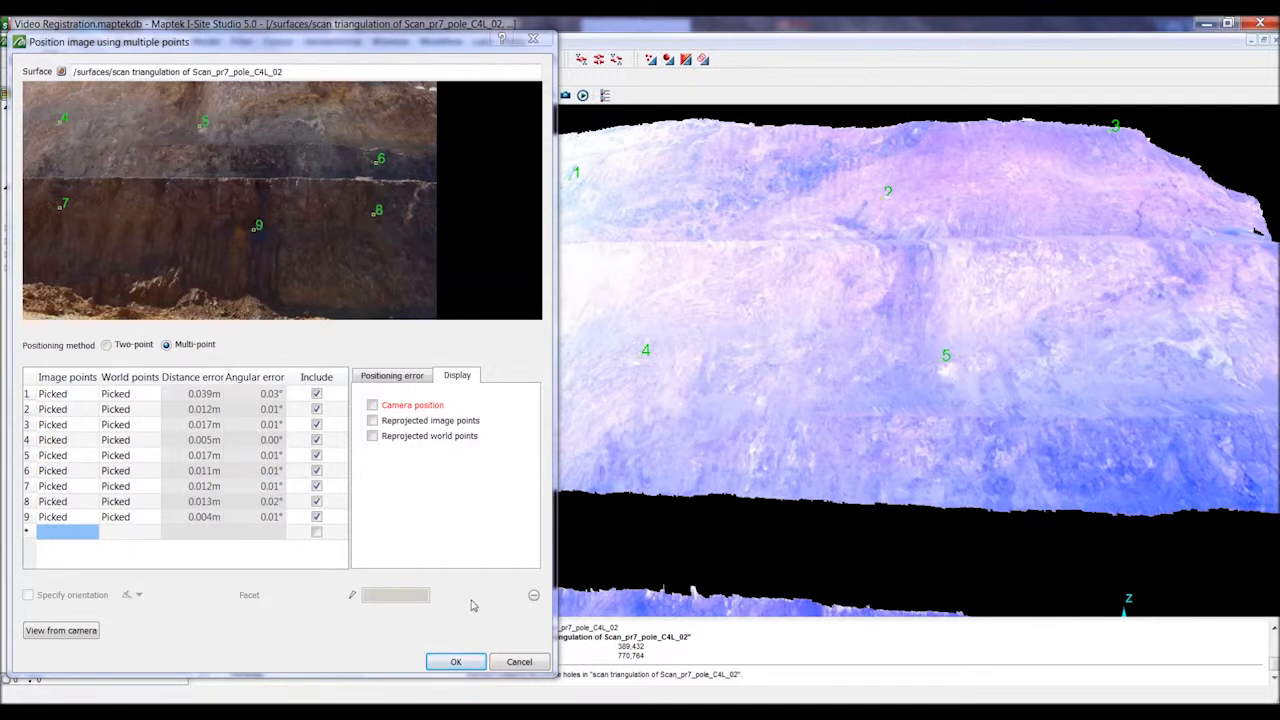
Step: Accept the multi-point image positioning to drape the photo over the scan triangulation
right_drag(892, 408, 909, 443)
middle_drag(909, 443, 738, 482)
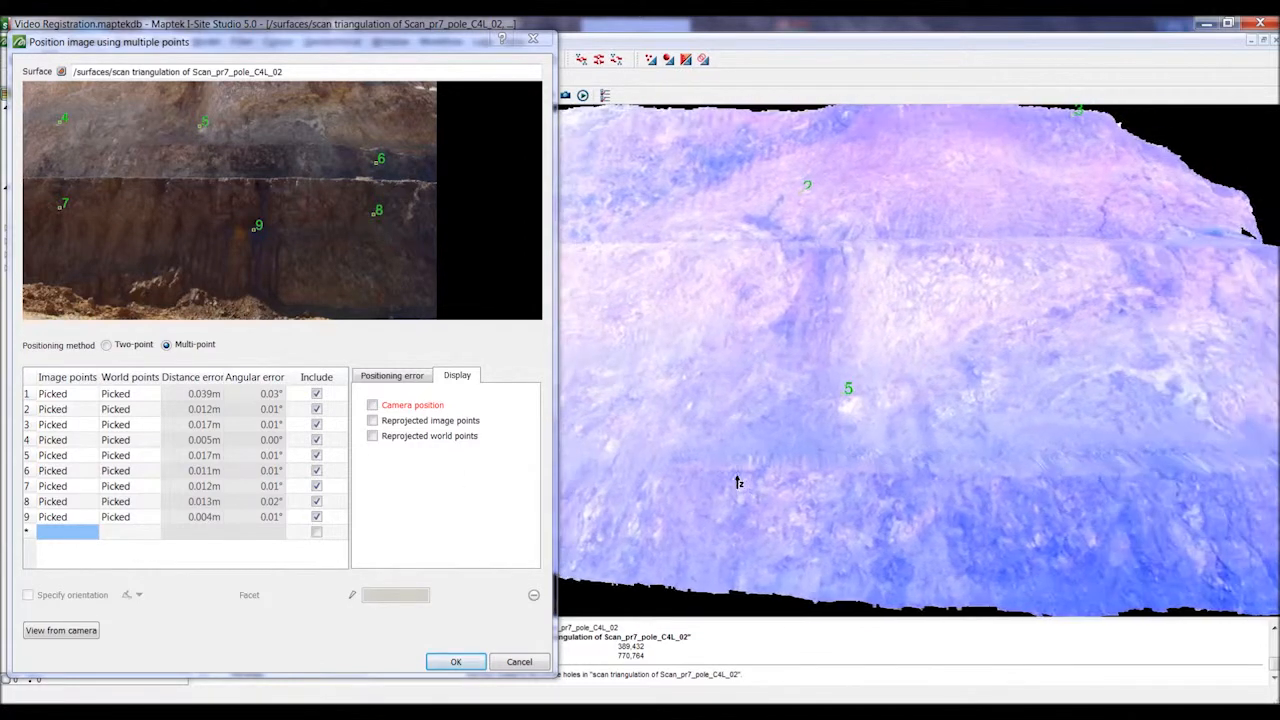
click(455, 662)
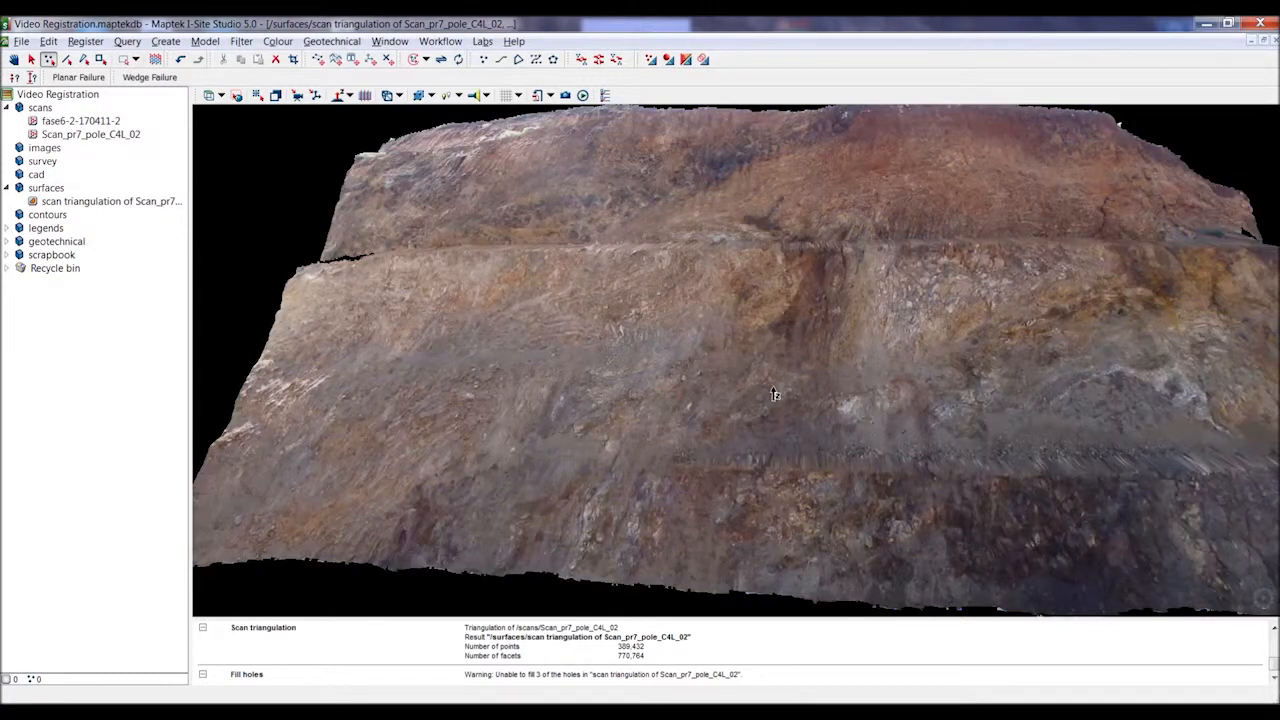
Step: Inspect the photo-textured pit wall from different directions and distances to check how the image fits the benches
middle_drag(771, 388, 698, 362)
key(semicolon)
click(783, 319)
right_drag(785, 321, 548, 378)
right_drag(744, 390, 975, 362)
middle_drag(729, 264, 736, 507)
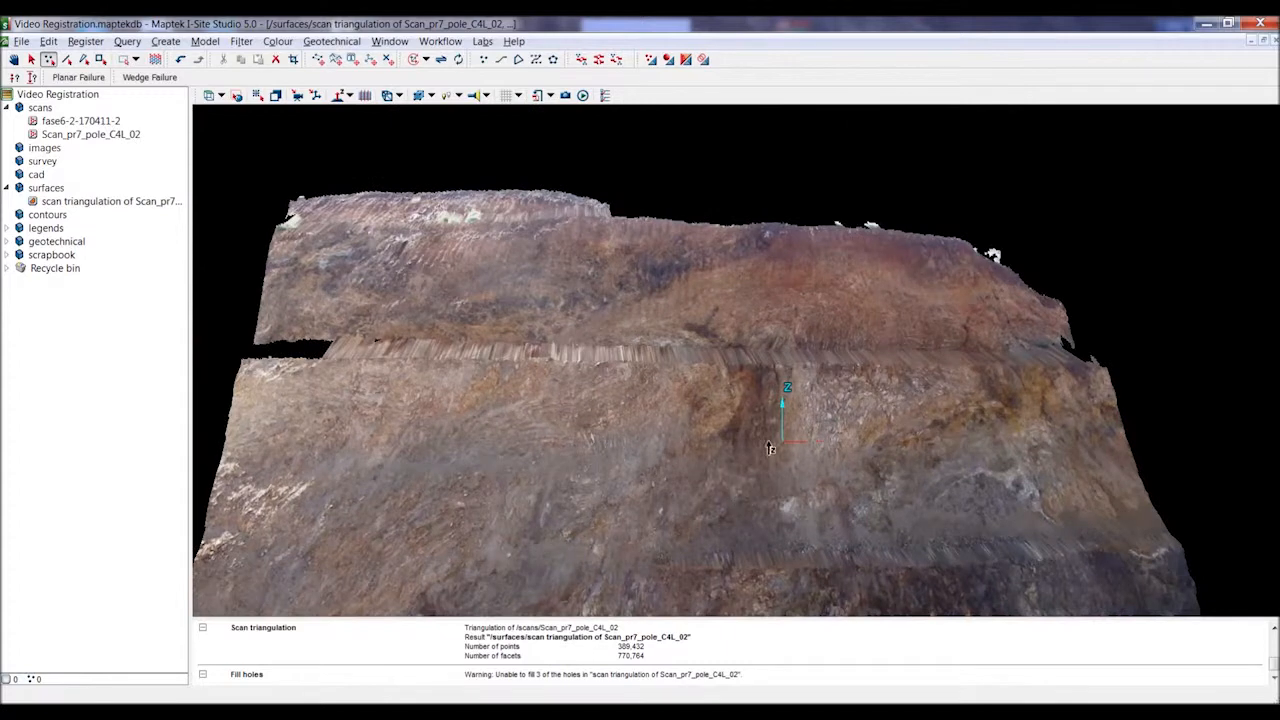
middle_drag(770, 448, 732, 352)
key(F7)
click(700, 324)
mouse_move(831, 352)
right_down()
mouse_move(680, 357)
mouse_move(629, 374)
mouse_move(930, 430)
mouse_move(960, 450)
mouse_move(800, 360)
mouse_move(954, 386)
mouse_move(820, 386)
right_up()
middle_drag(711, 421, 755, 435)
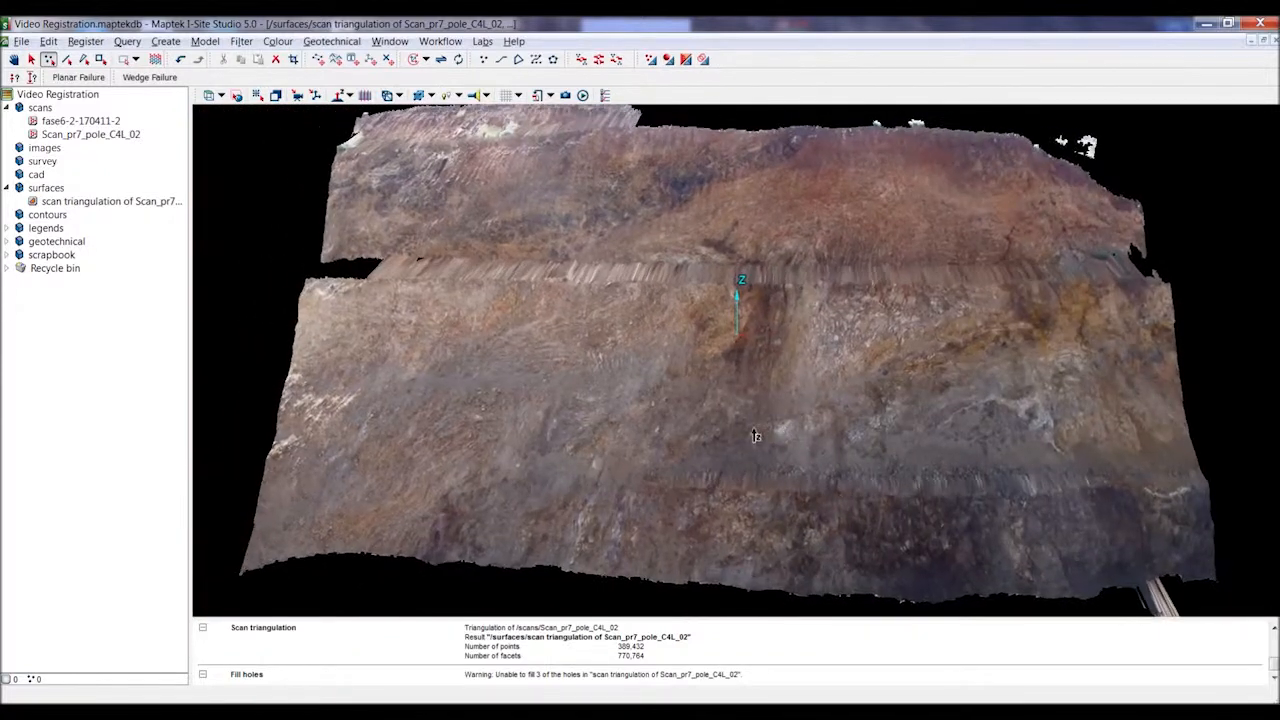
scroll(755, 435, down, 3)
right_drag(755, 435, 721, 358)
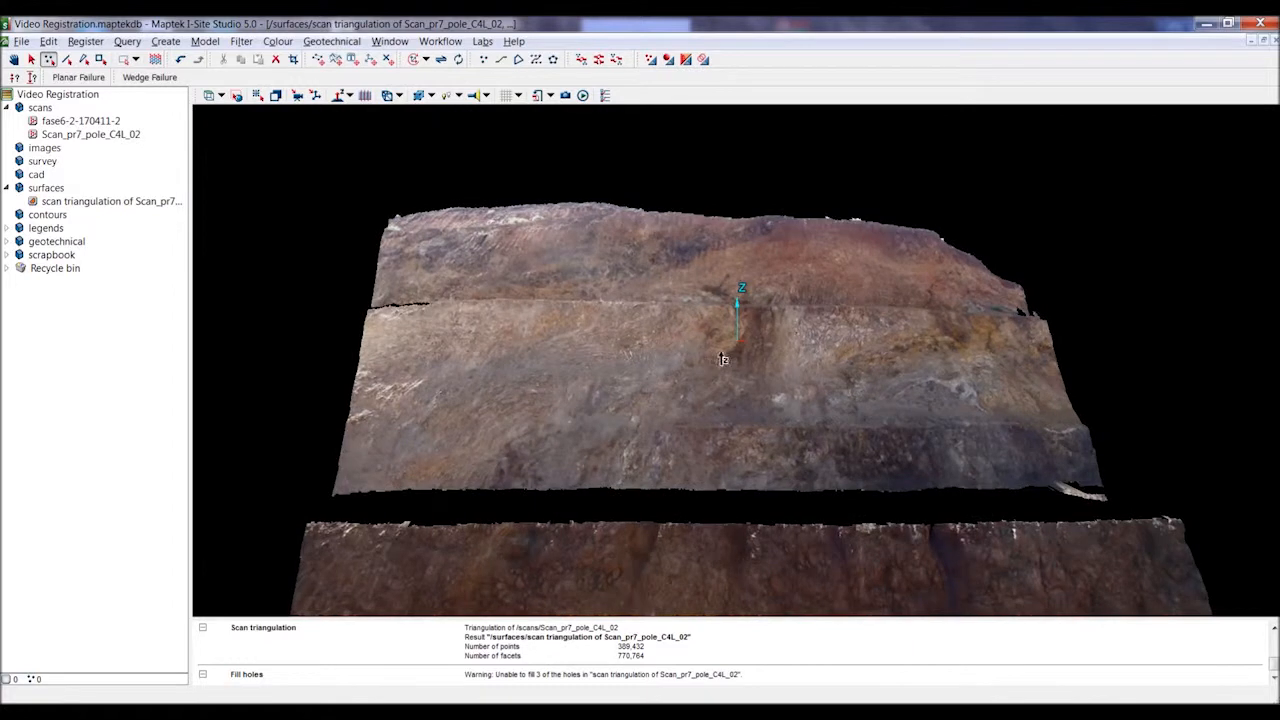
Step: Digitise three lines on the wall: along the upper dark-red rock boundary, beside the central dark stain, and above the yellow zone
click(502, 60)
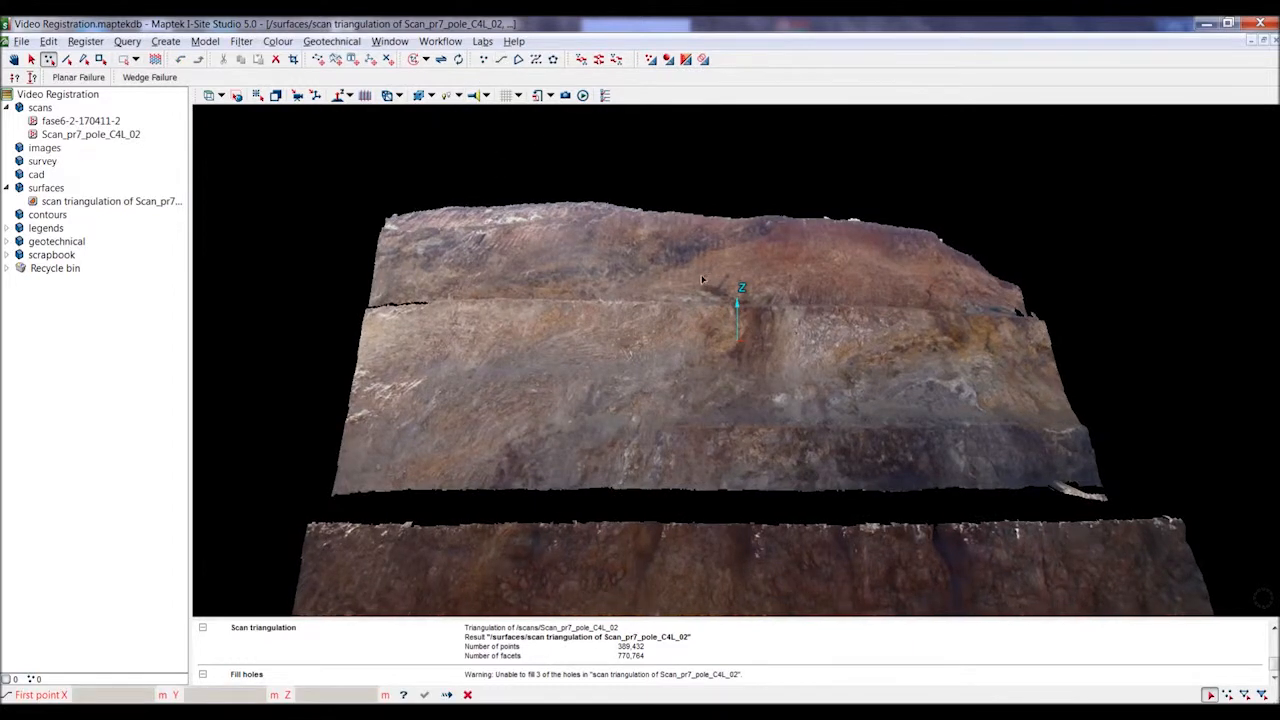
middle_drag(702, 280, 677, 352)
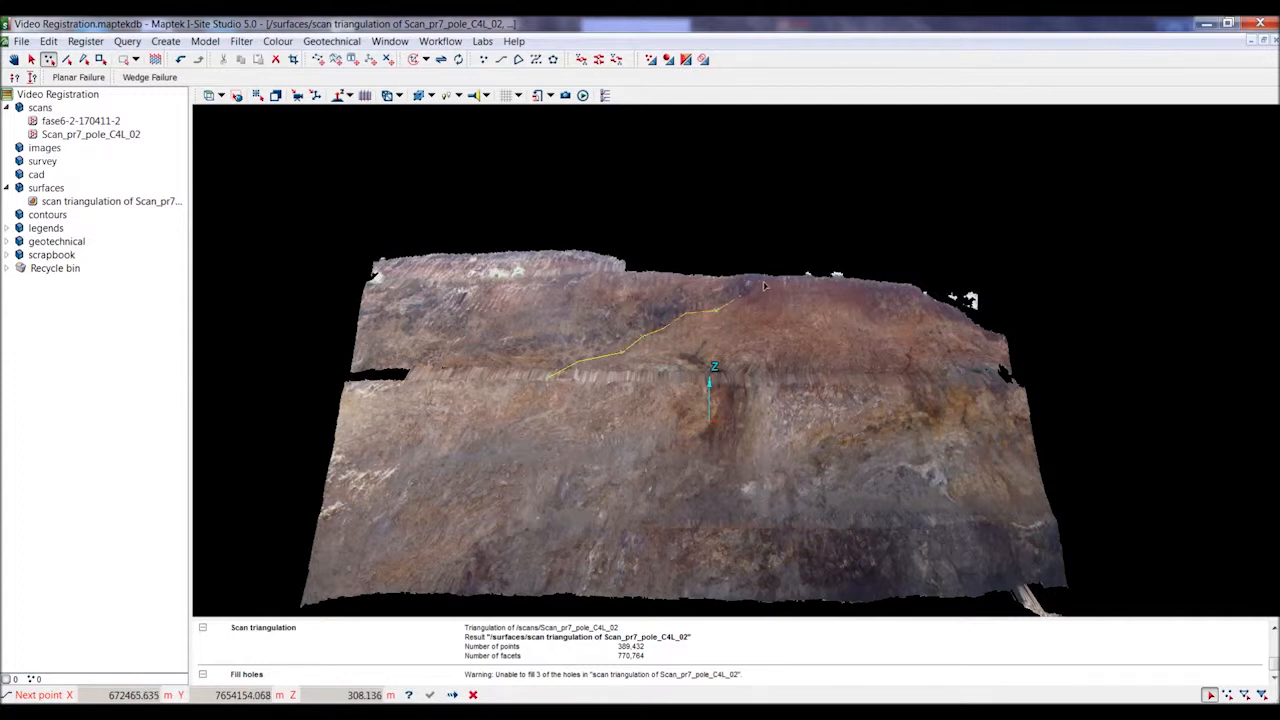
right_click(796, 358)
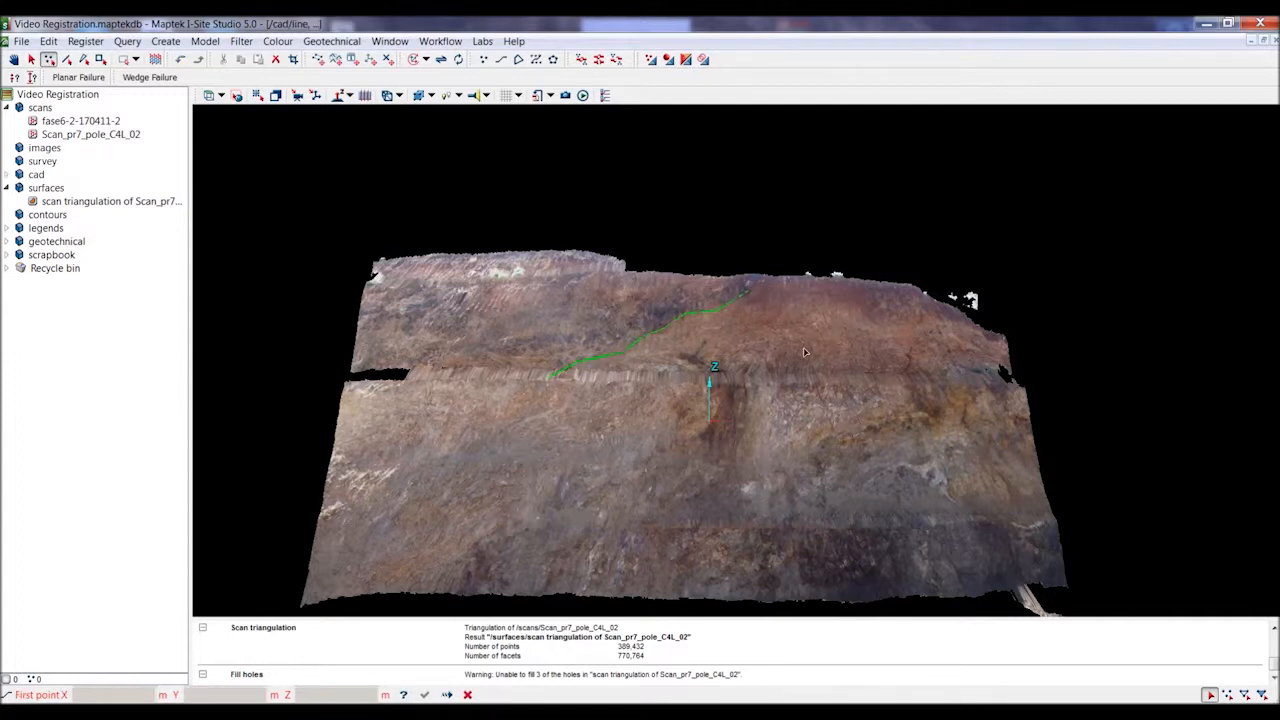
middle_drag(722, 443, 607, 405)
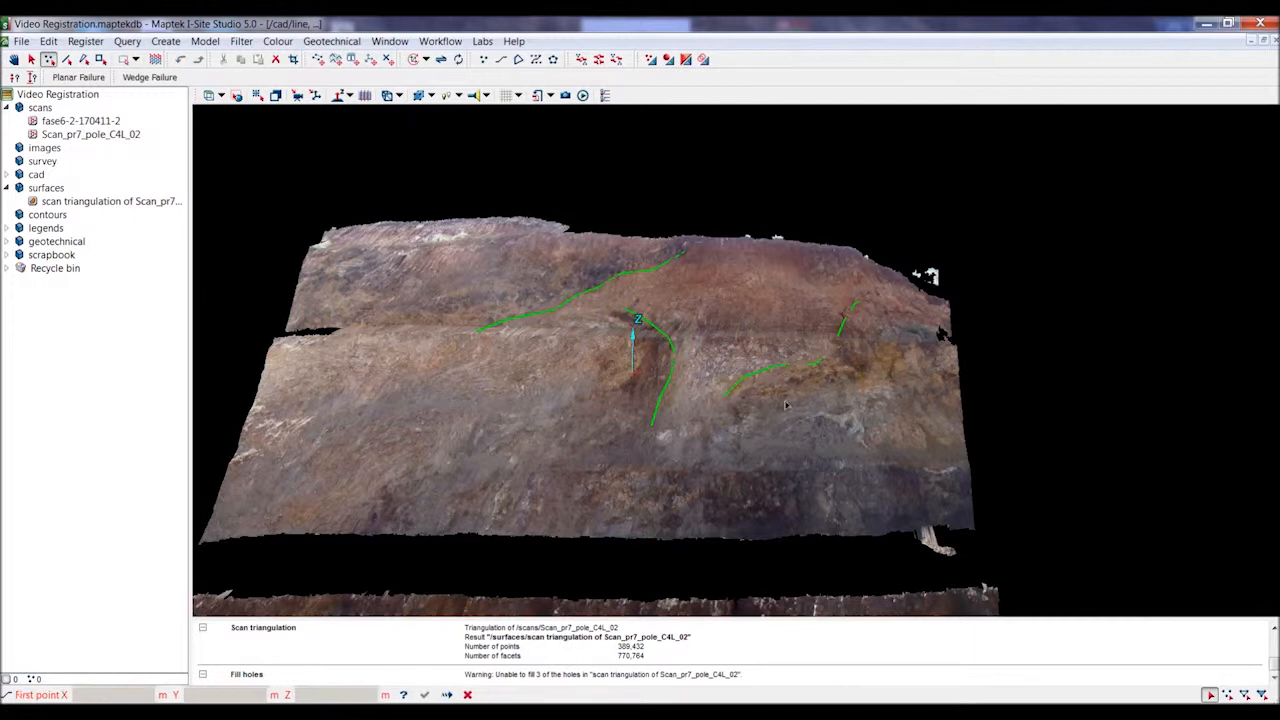
Step: Examine how the digitised boundary lines follow the textured surface up close, from the side and from above
middle_drag(599, 437, 650, 439)
scroll(655, 438, up, 5)
right_drag(680, 438, 623, 405)
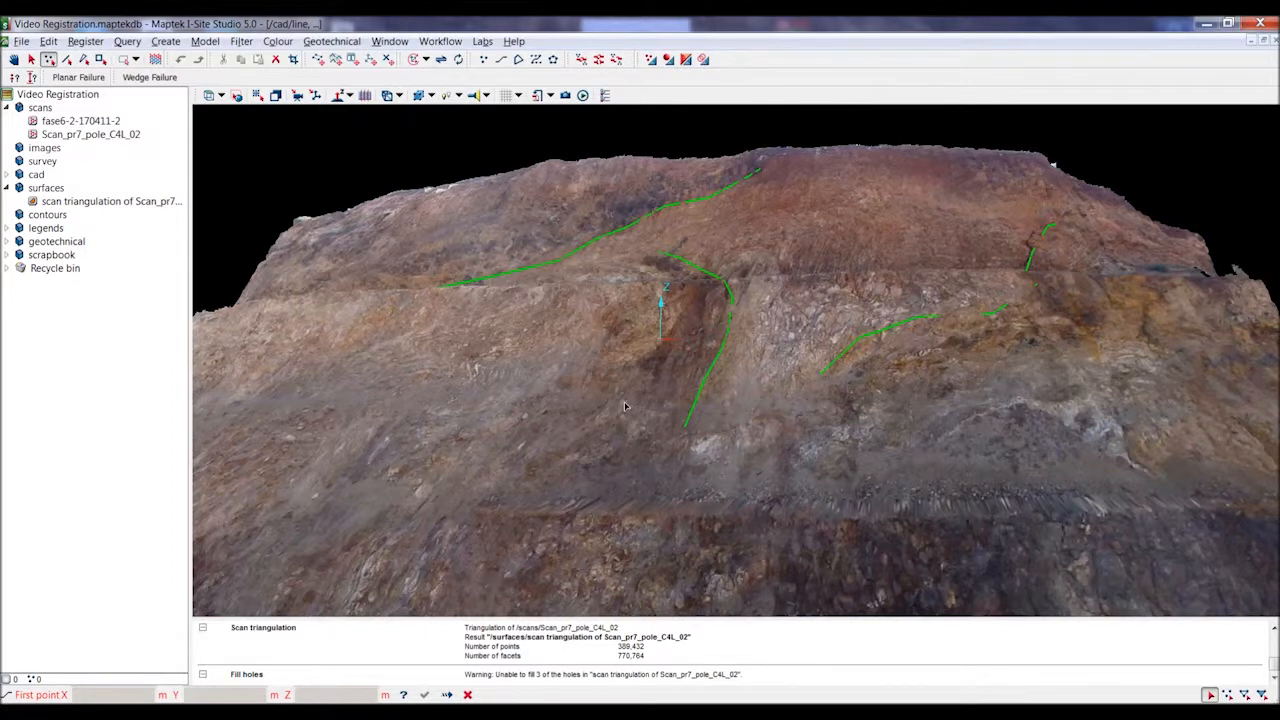
right_drag(625, 406, 805, 415)
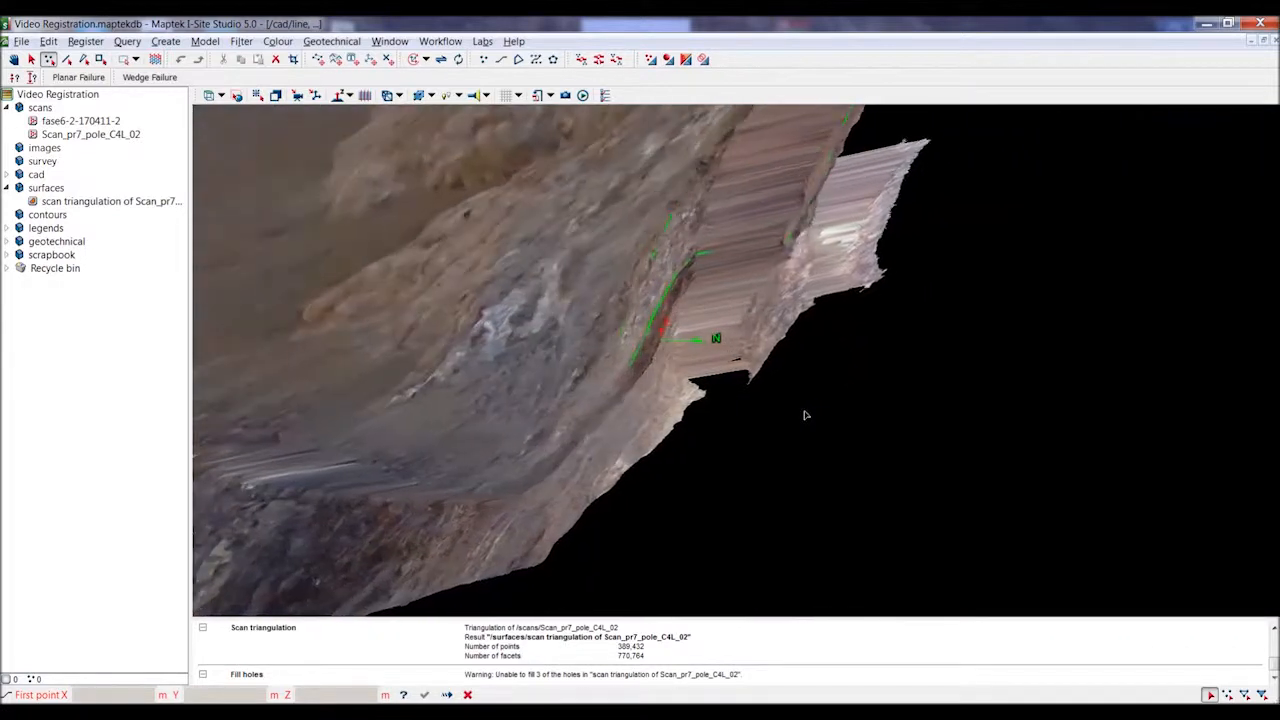
right_drag(805, 415, 805, 415)
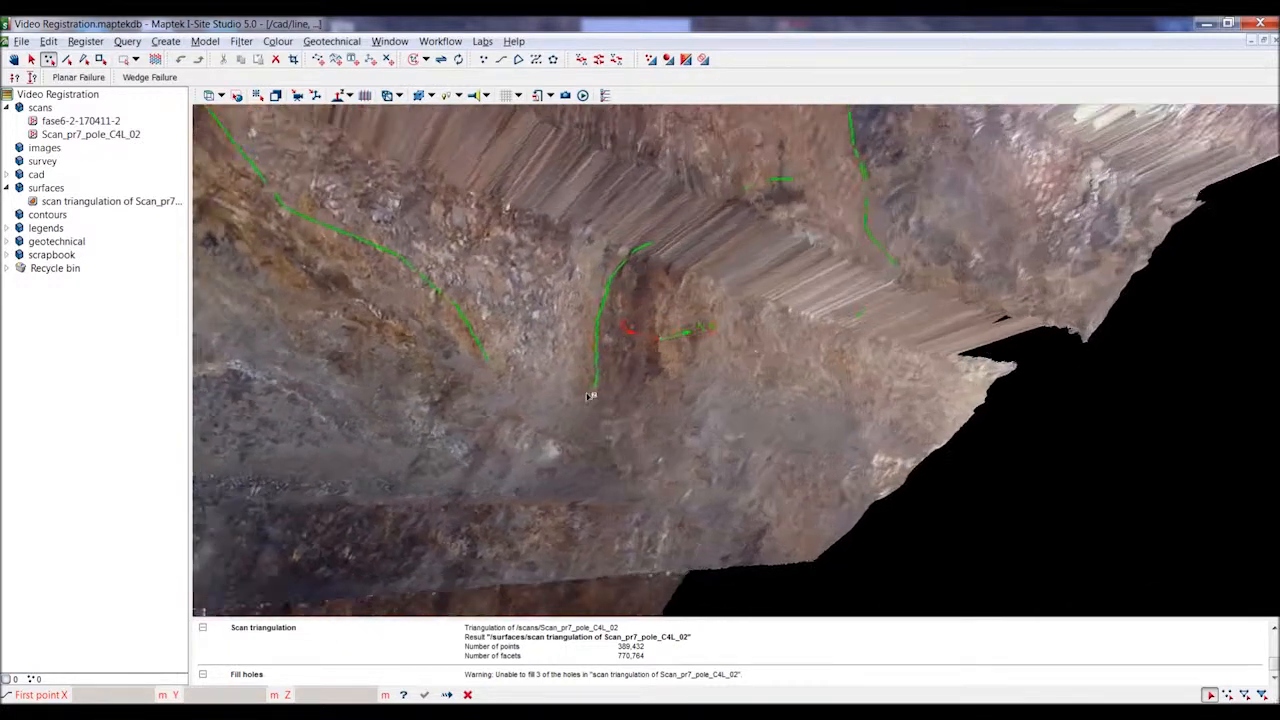